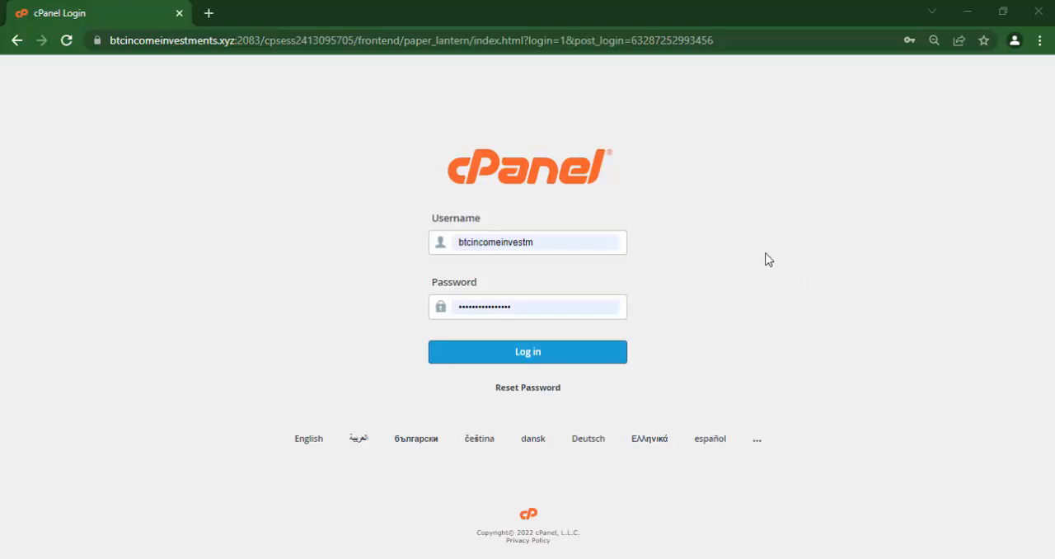
# Log in to the hosting control panel and start a new WordPress installation through WordPress Manager by Softaculous.
pyautogui.click(538, 355)
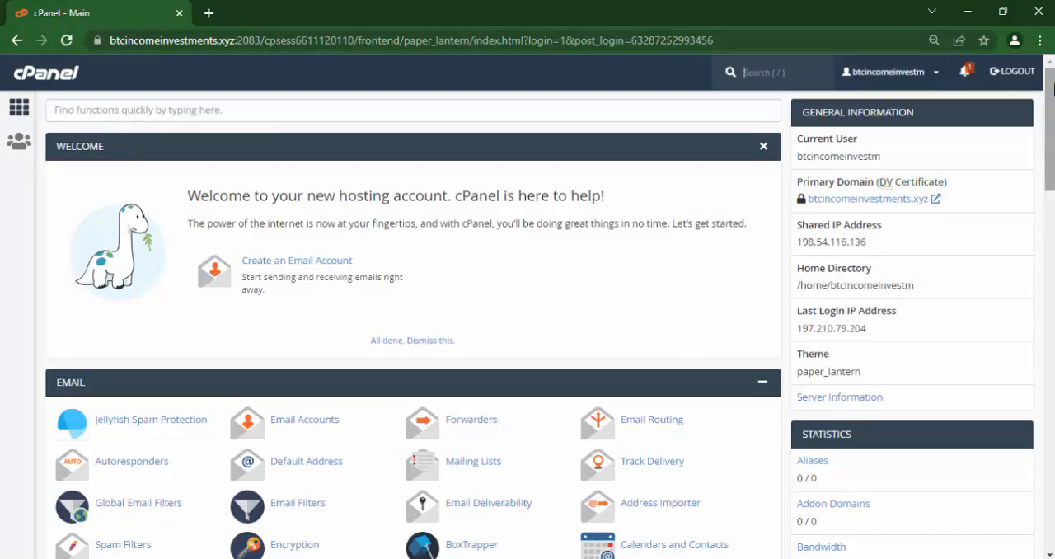
pyautogui.moveTo(1049, 103); pyautogui.dragTo(1039, 354)
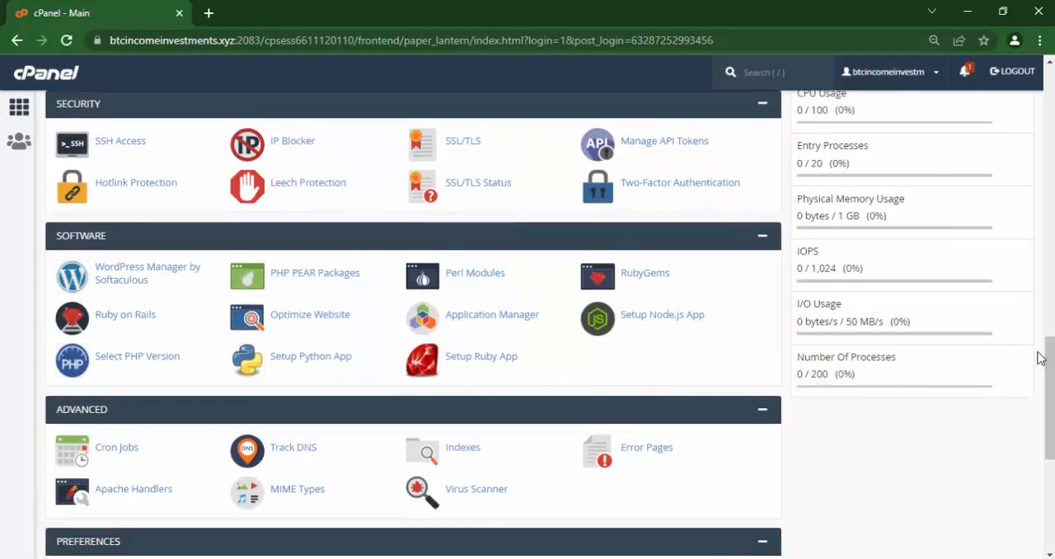
pyautogui.click(119, 278)
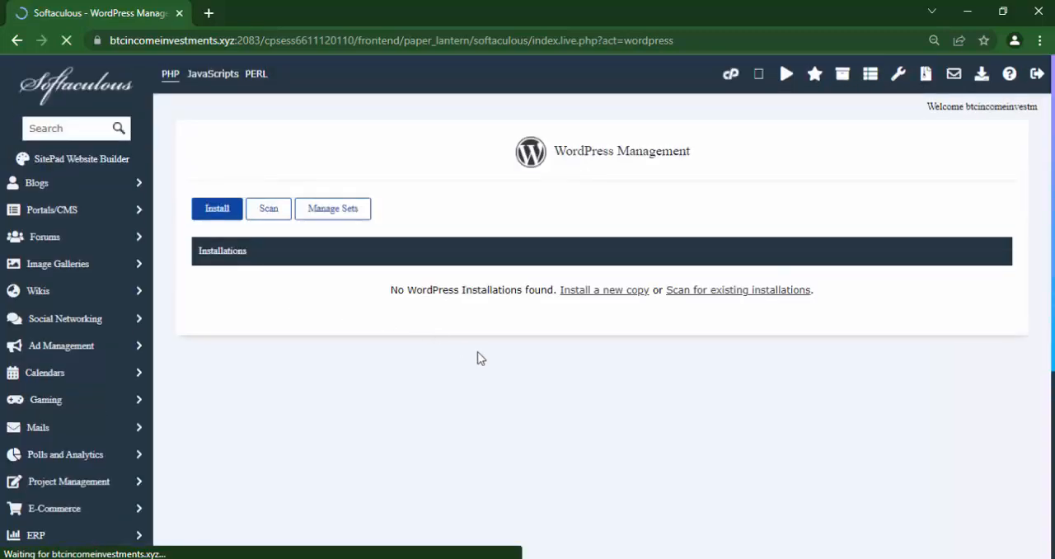
pyautogui.click(216, 212)
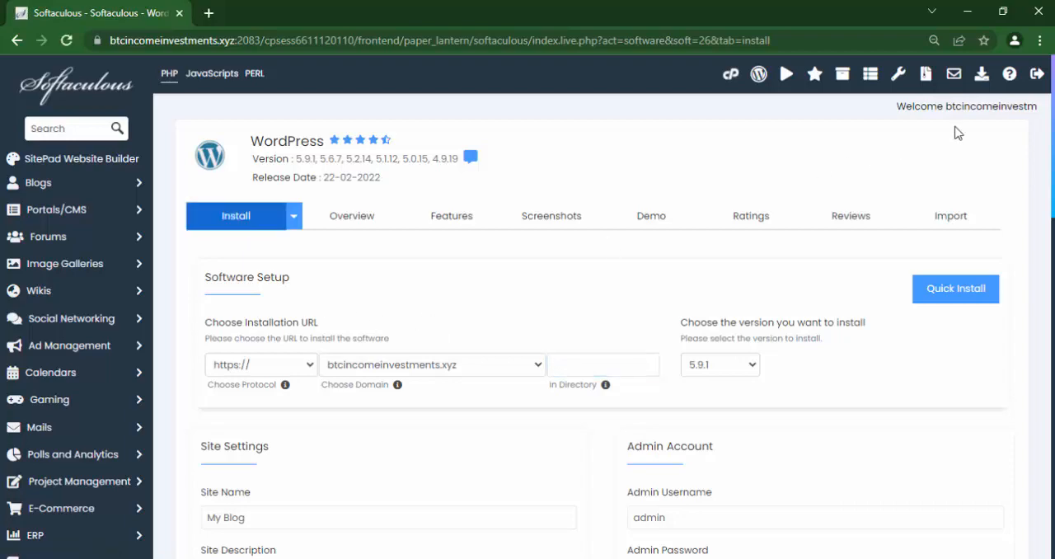
pyautogui.moveTo(1052, 107); pyautogui.dragTo(1046, 179)
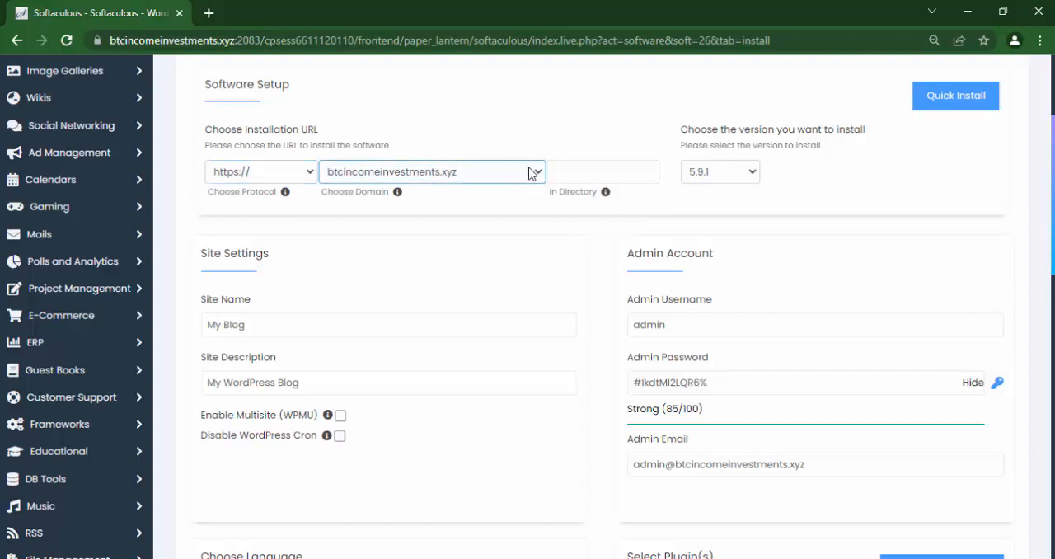
pyautogui.click(591, 175)
pyautogui.click(568, 172)
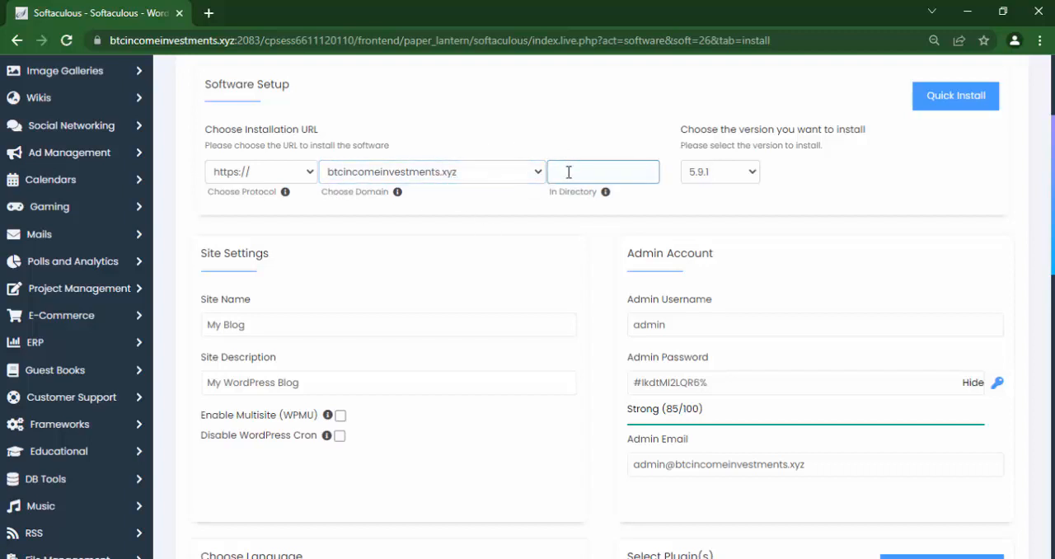
pyautogui.click(485, 176)
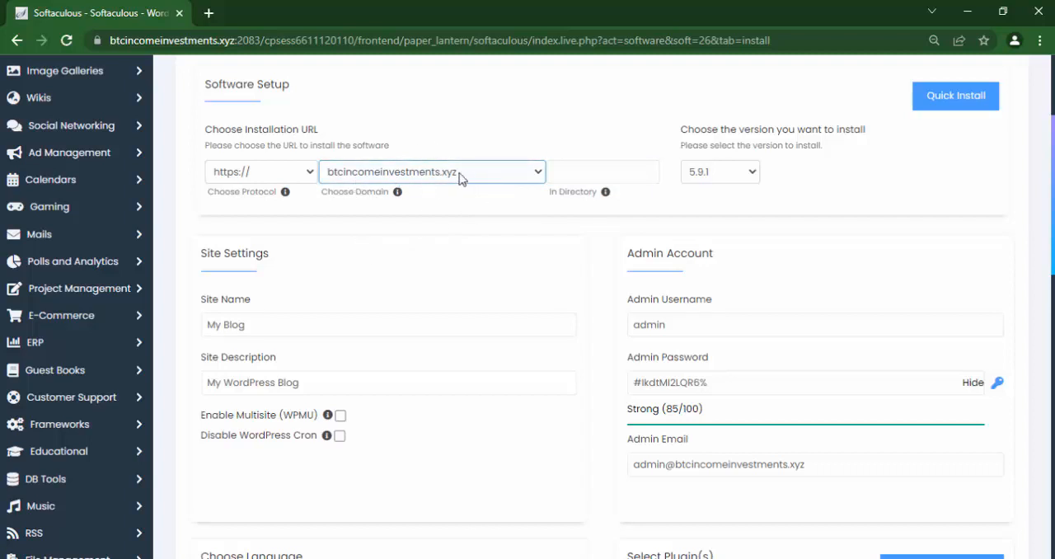
pyautogui.click(557, 172)
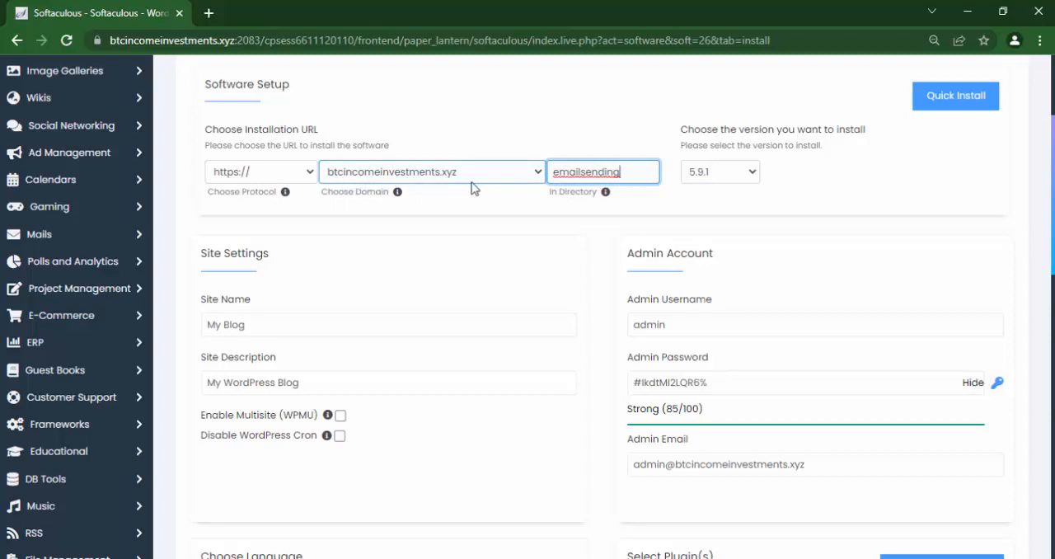
pyautogui.moveTo(623, 173); pyautogui.dragTo(527, 175)
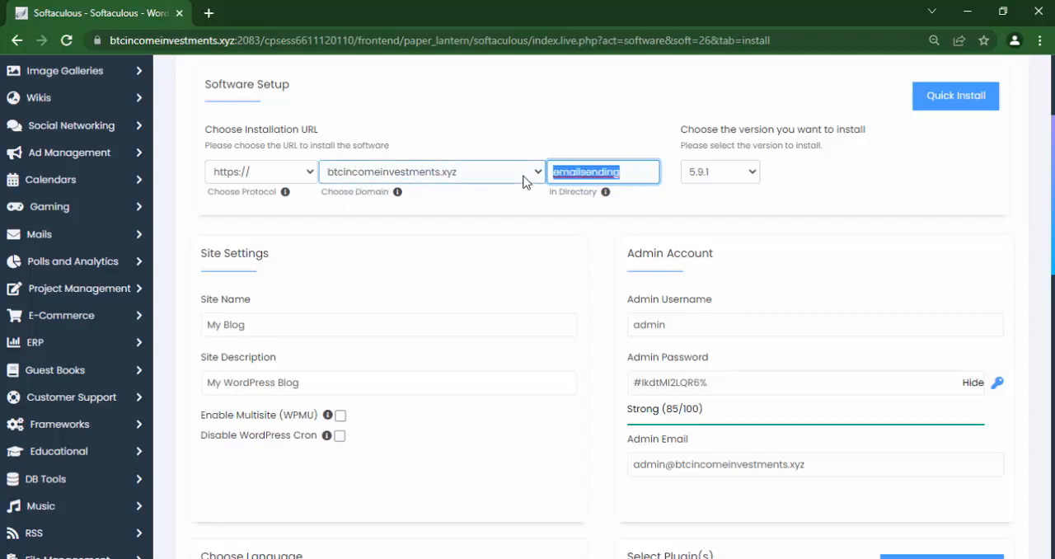
pyautogui.press('BackSpace')
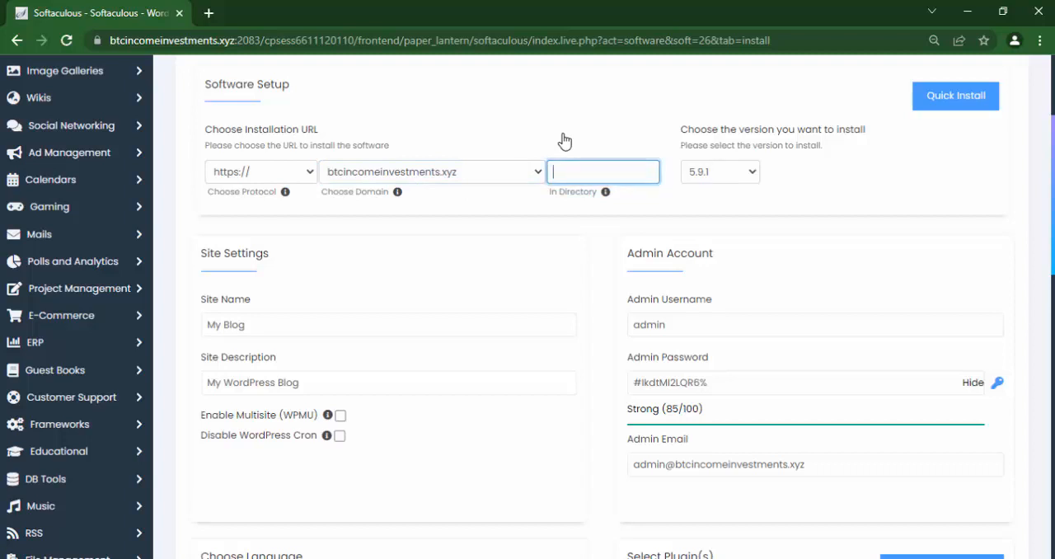
# Choose WordPress version 5.2.14 for the installation.
pyautogui.click(741, 171)
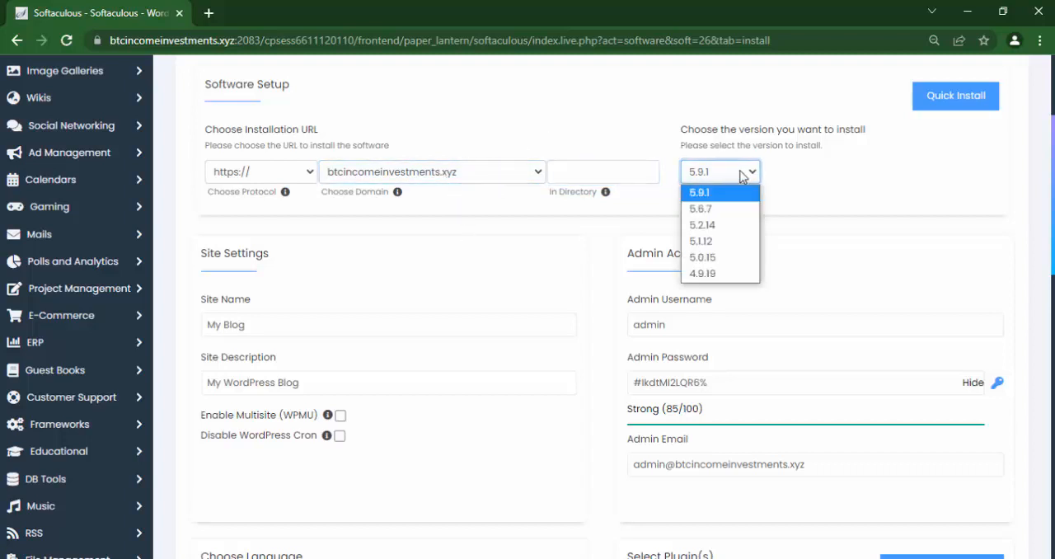
pyautogui.click(725, 226)
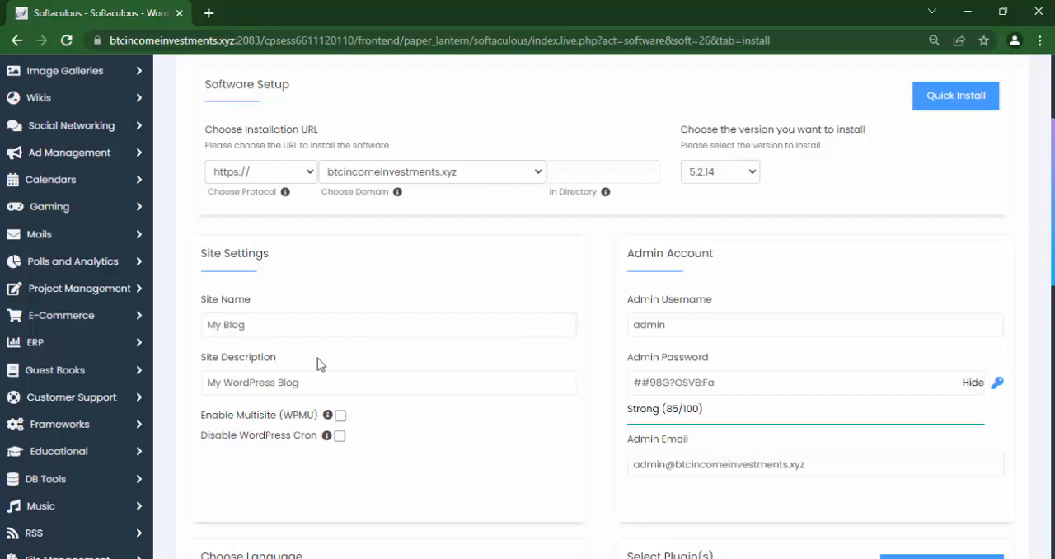
# Set the site name to Email Sending Application and the site description to My Email Sending Application.
pyautogui.click(279, 328)
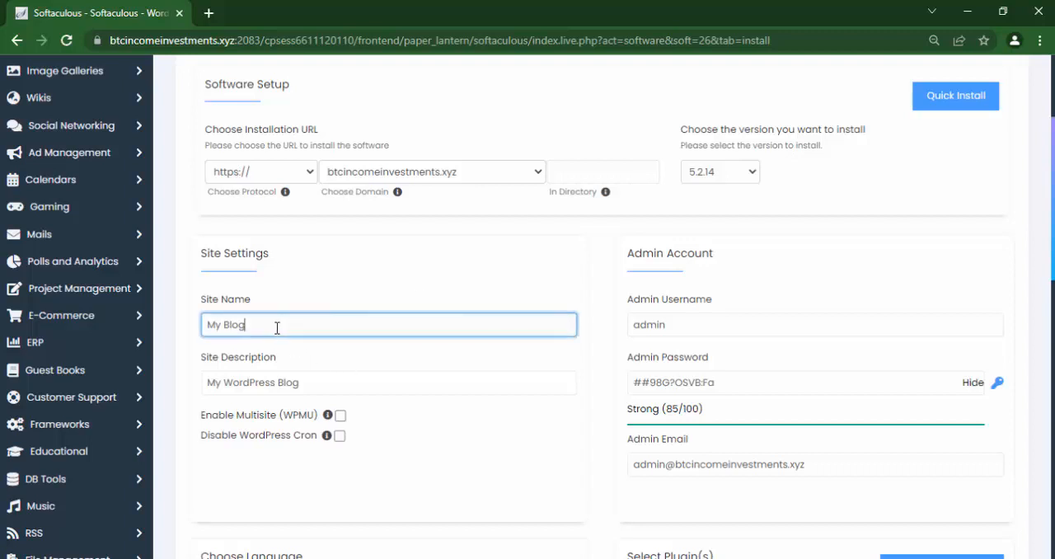
pyautogui.moveTo(280, 327); pyautogui.dragTo(180, 334)
pyautogui.write('Sending Application')
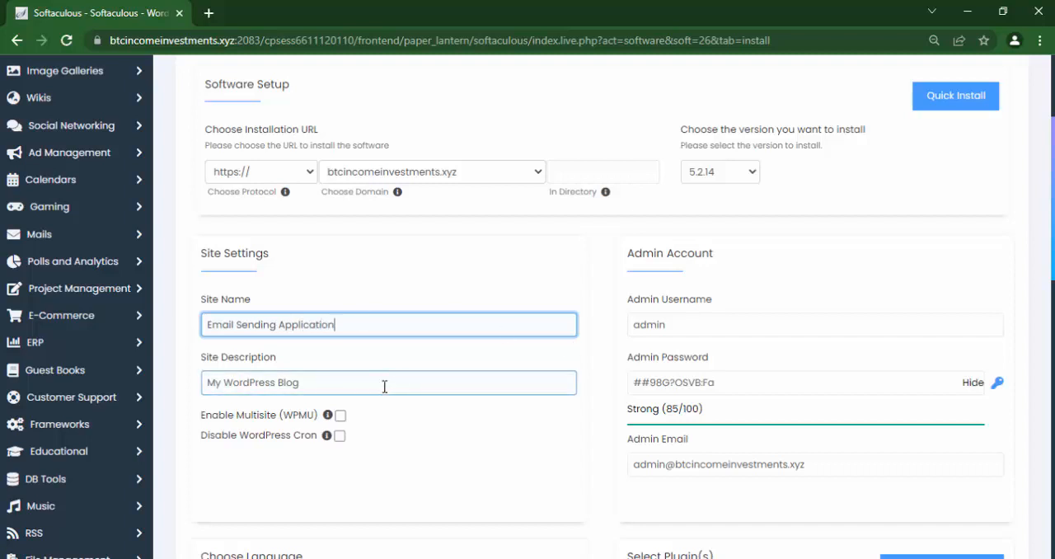
pyautogui.moveTo(378, 387); pyautogui.dragTo(165, 396)
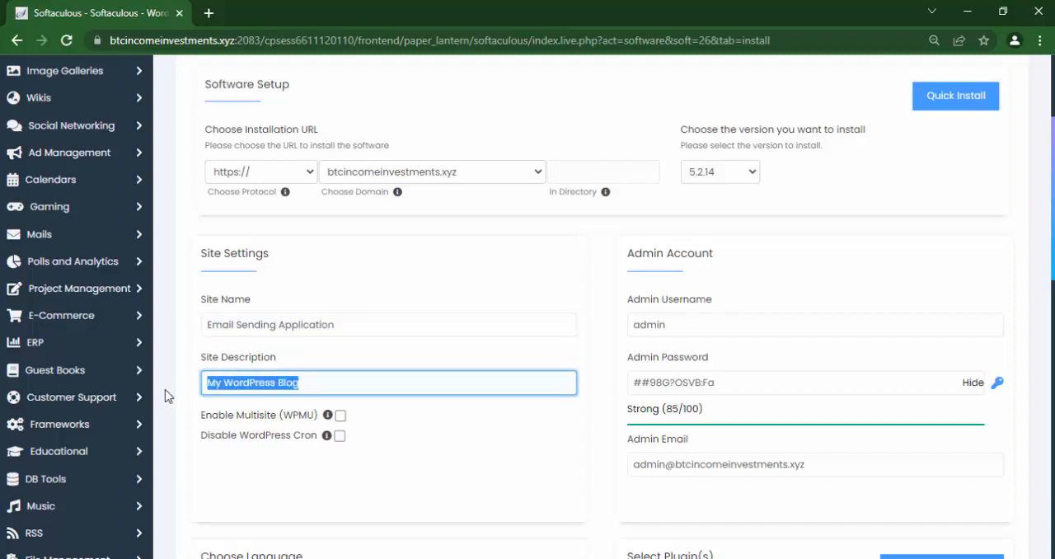
pyautogui.write('My Email Sending Application')
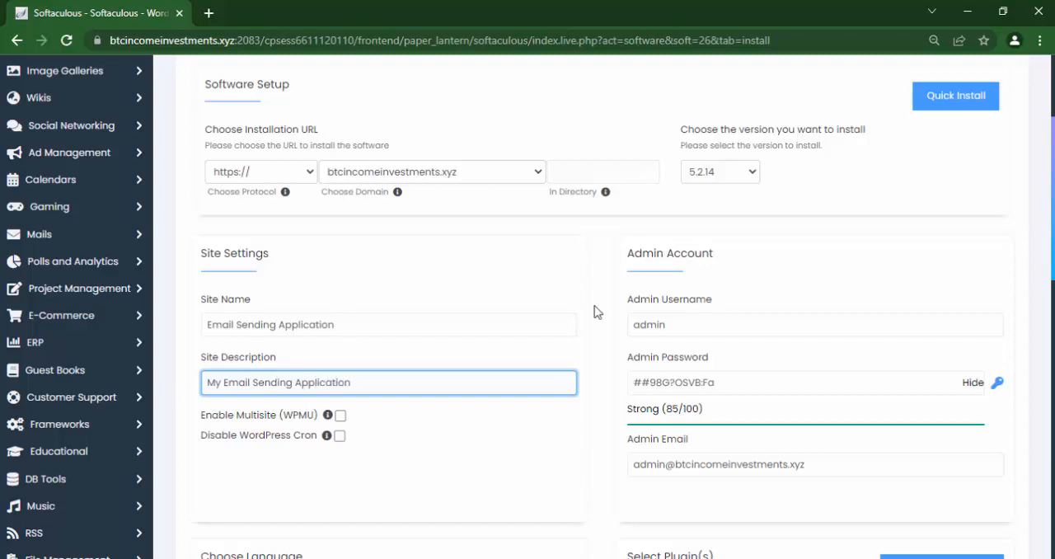
# Hide the generated admin password and replace it with a custom admin password.
pyautogui.click(723, 384)
pyautogui.tripleClick(736, 386)
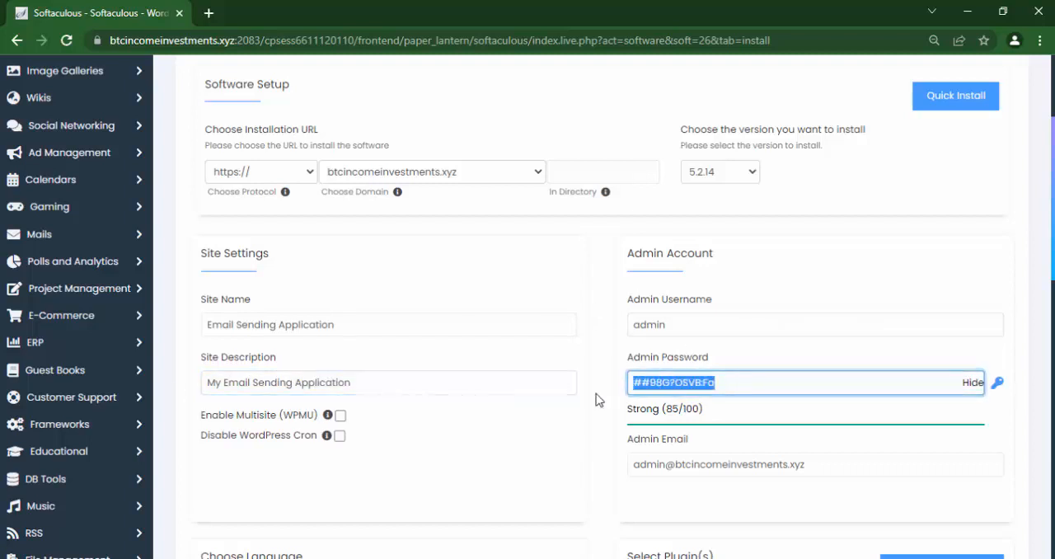
pyautogui.click(971, 383)
pyautogui.doubleClick(759, 385)
pyautogui.write('••')
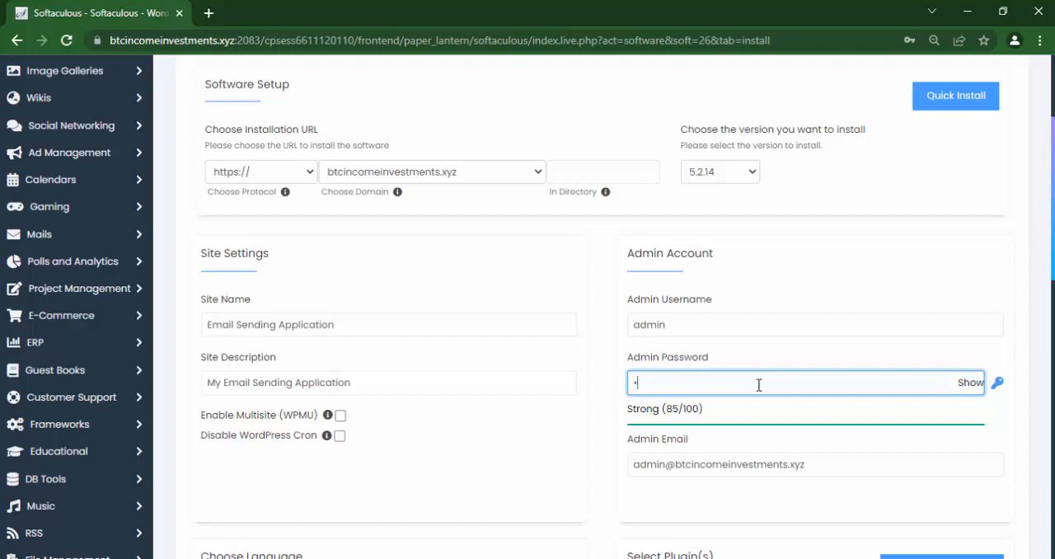
pyautogui.write('•••••••')
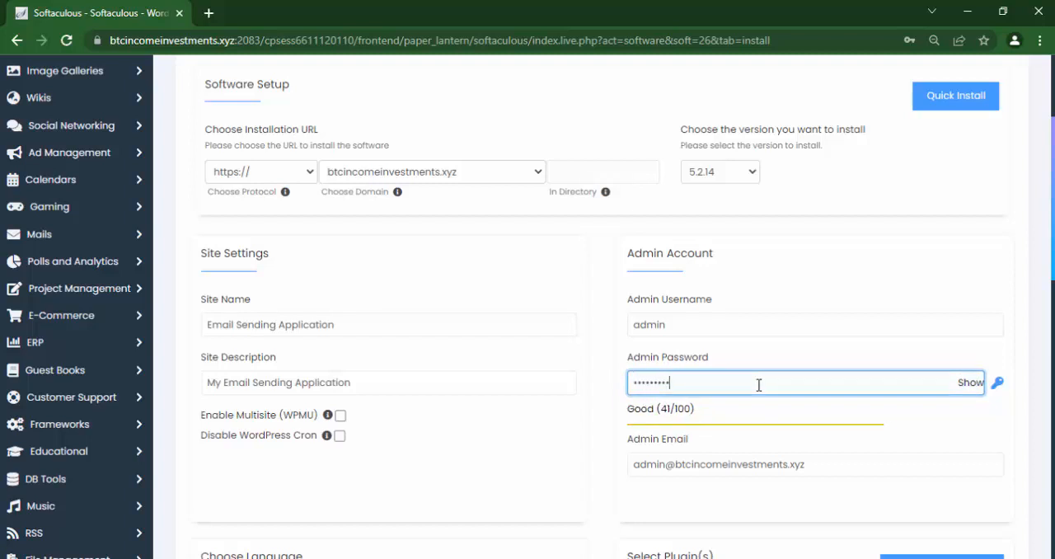
pyautogui.doubleClick(839, 464)
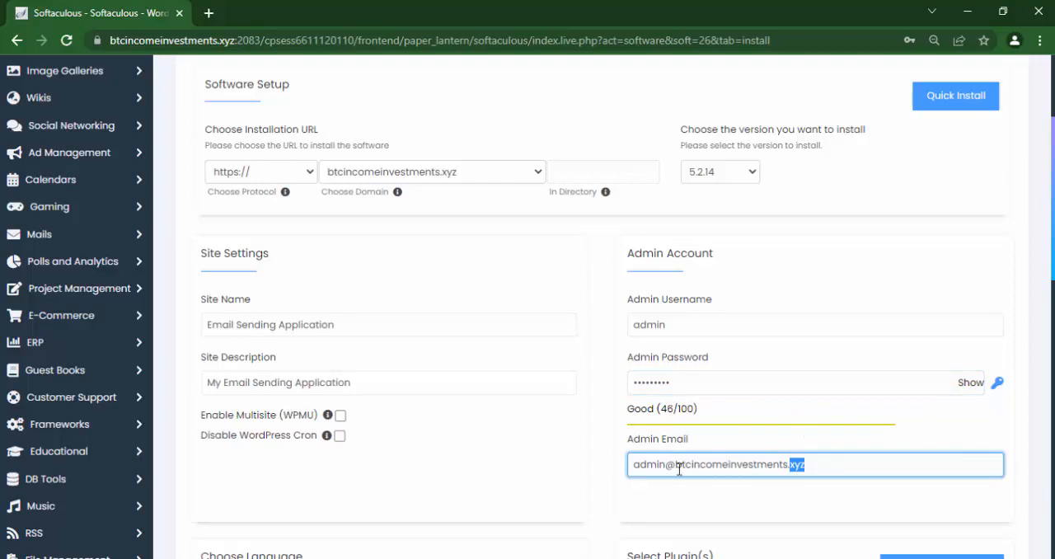
pyautogui.click(810, 464)
# Try to install WordPress with the entered settings and the default plugin and theme choices.
pyautogui.scroll(-1, 604, 330)
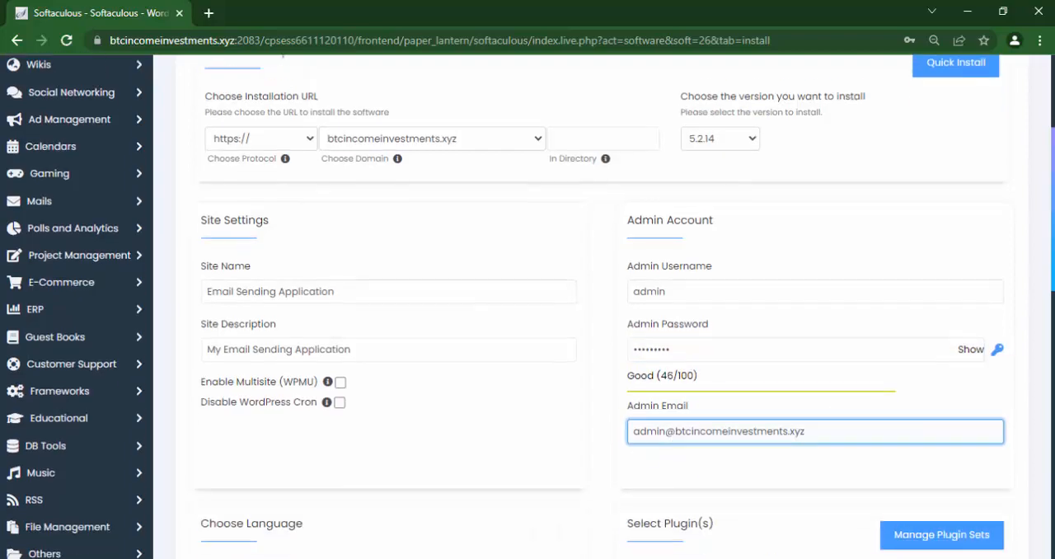
pyautogui.scroll(-5, 528, 305)
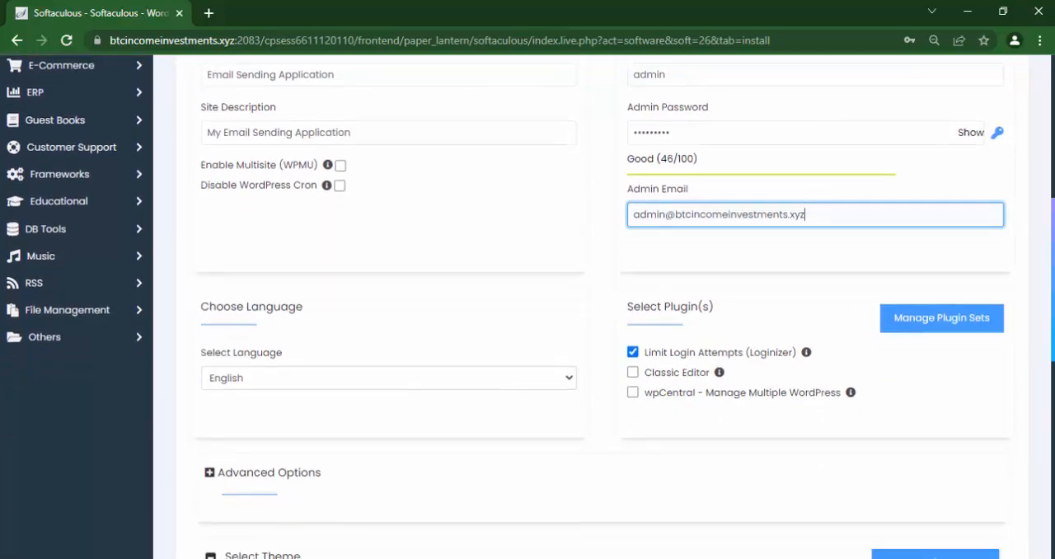
pyautogui.scroll(-4, 994, 485)
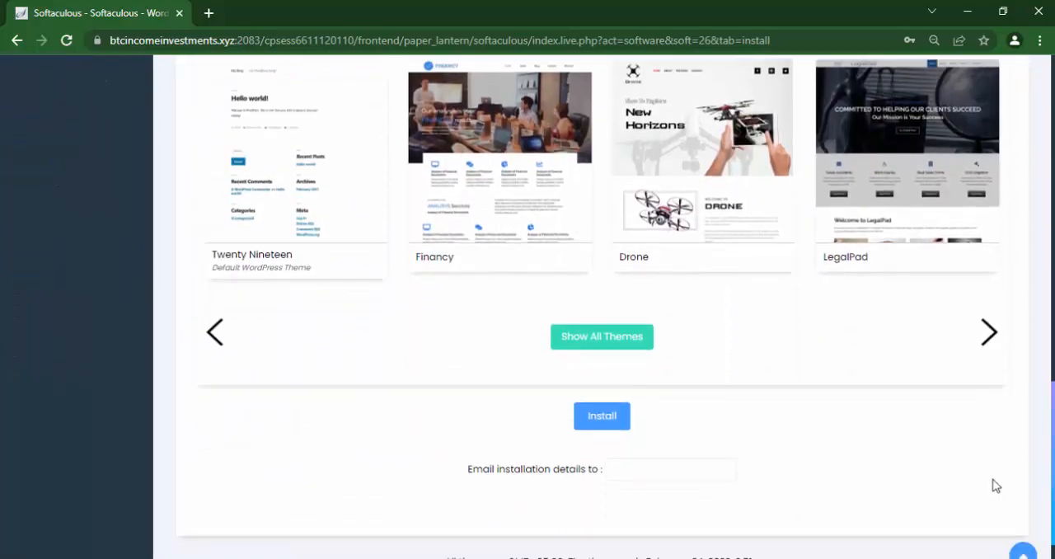
pyautogui.click(600, 420)
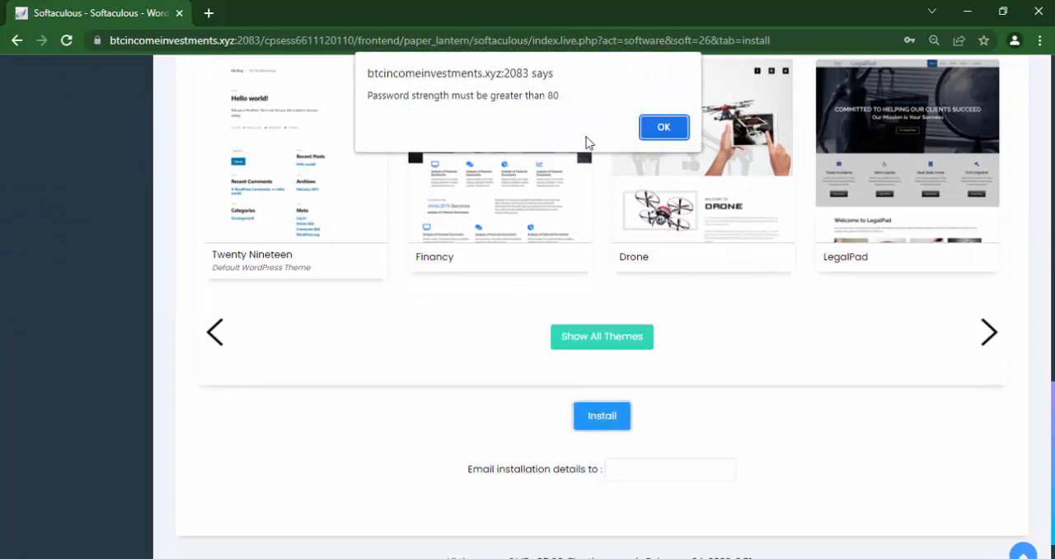
pyautogui.click(662, 130)
# Strengthen the admin password by appending more characters to it.
pyautogui.moveTo(1053, 414); pyautogui.dragTo(1027, 207)
pyautogui.click(675, 209)
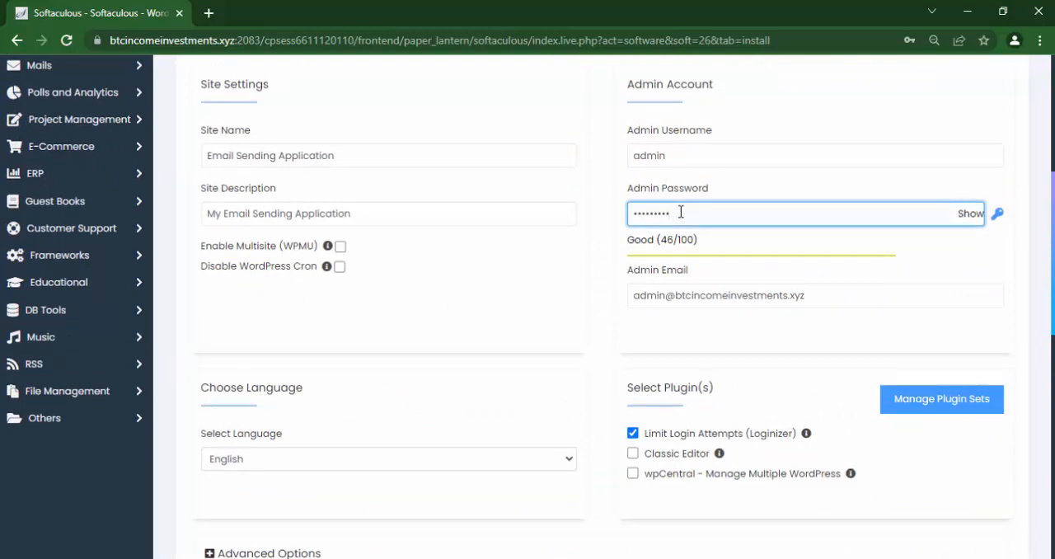
pyautogui.write('123')
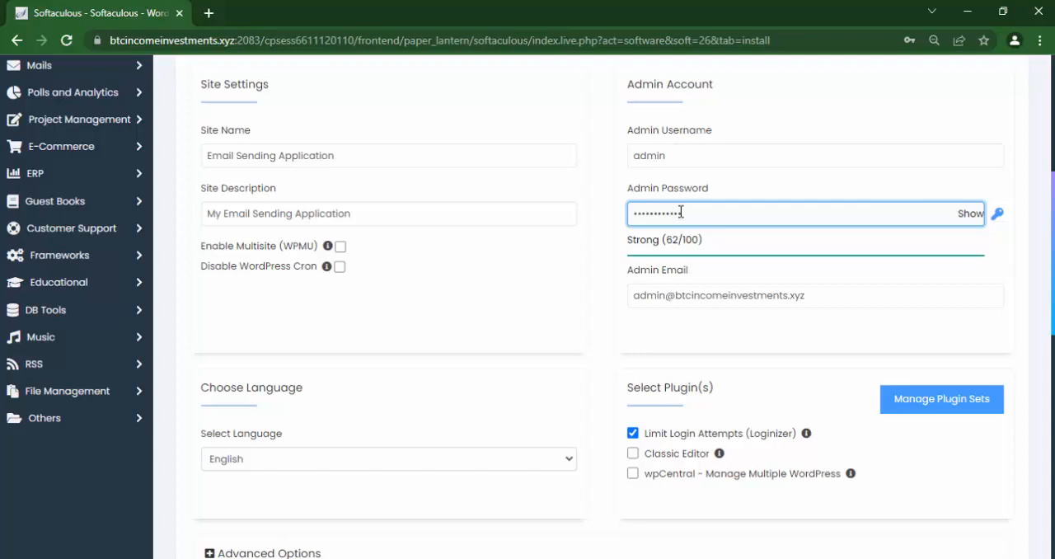
pyautogui.write('45678')
# Submit the WordPress installation again and dismiss the browser's offer to save the password.
pyautogui.scroll(-9, 667, 443)
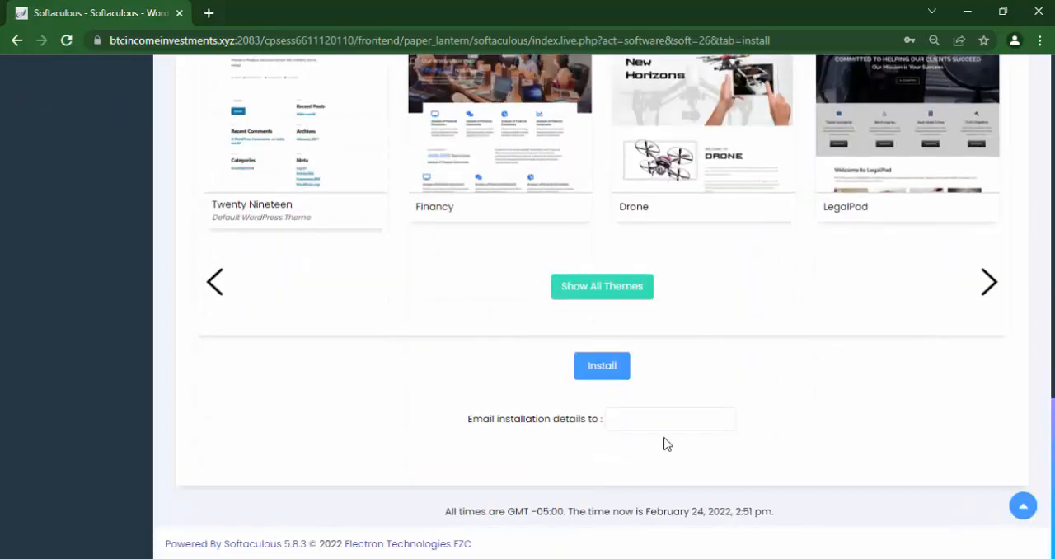
pyautogui.click(601, 367)
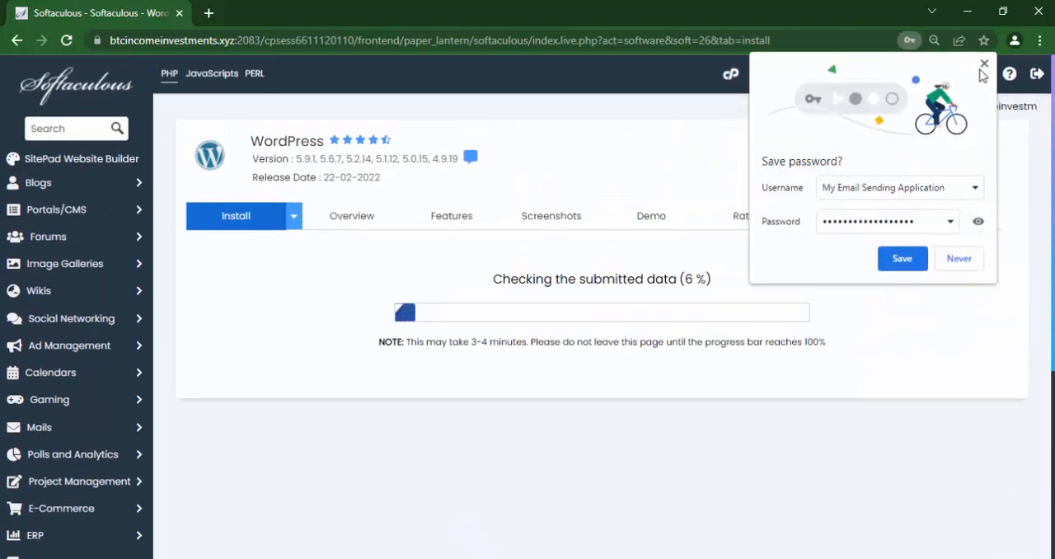
pyautogui.click(984, 64)
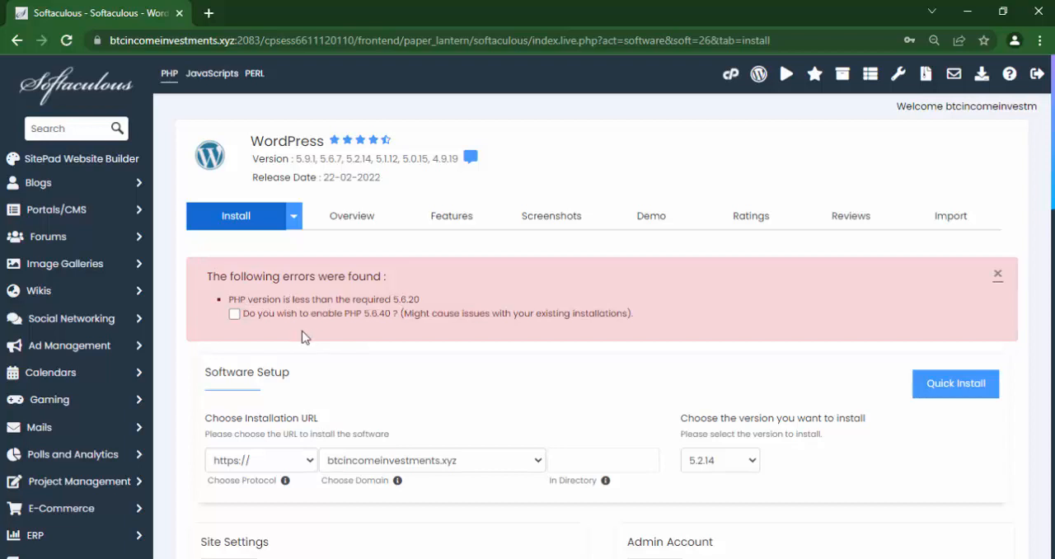
# Open the cPanel main page in a new browser tab and switch to it.
pyautogui.rightClick(728, 79)
pyautogui.click(750, 91)
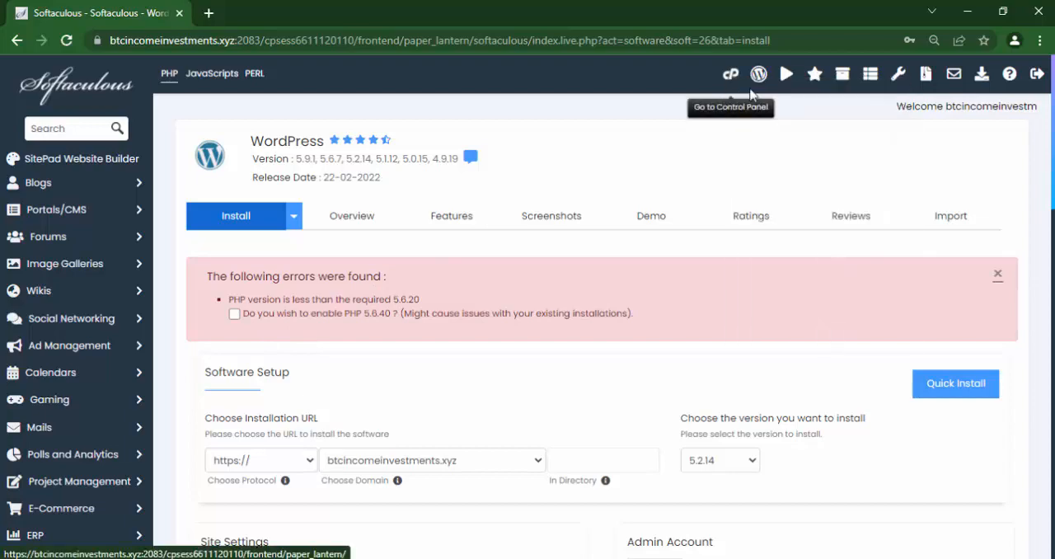
pyautogui.click(306, 19)
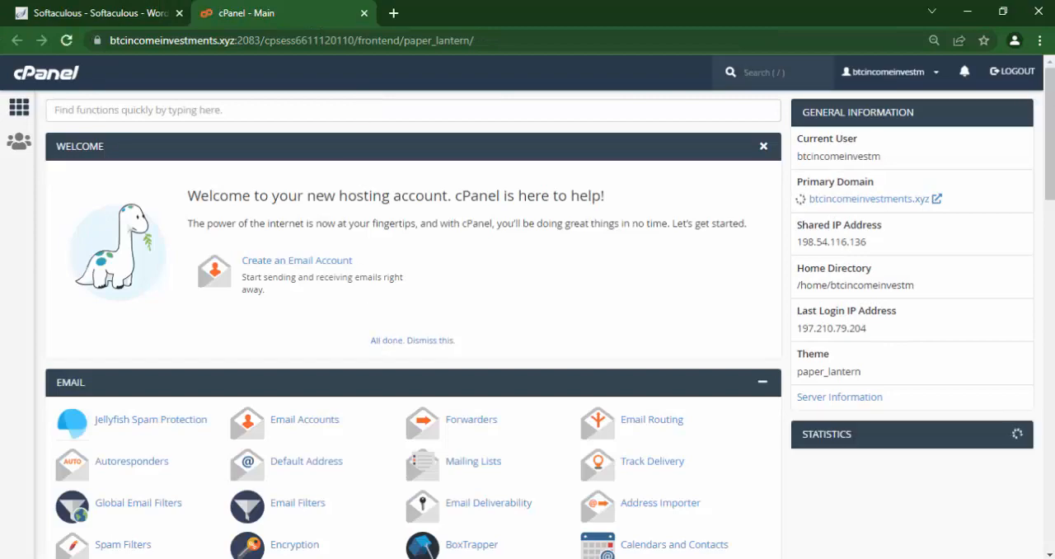
# Open the PHP version selector in cPanel and set PHP 5.6 as the current version.
pyautogui.scroll(-6, 251, 456)
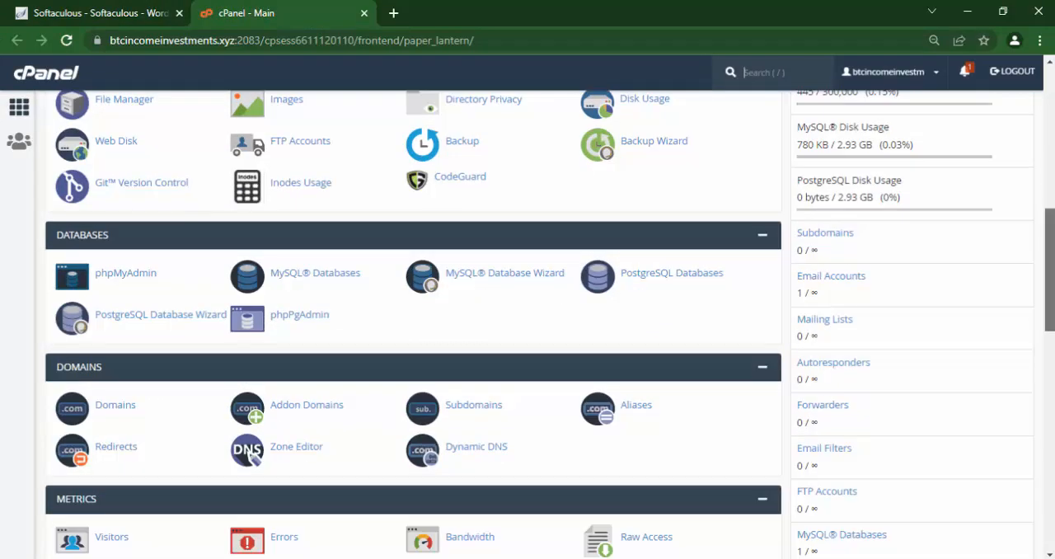
pyautogui.scroll(-7, 252, 456)
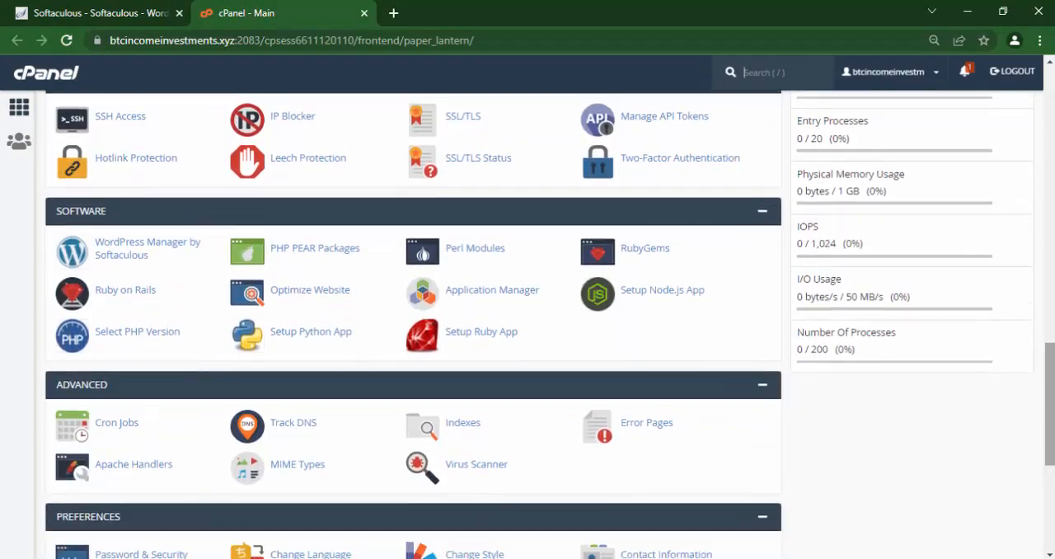
pyautogui.click(136, 337)
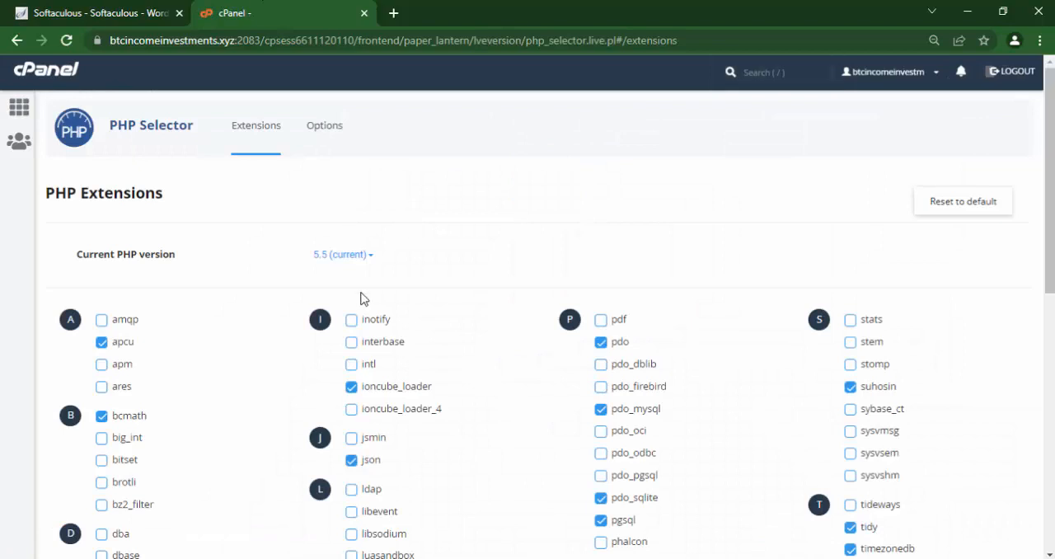
pyautogui.click(342, 255)
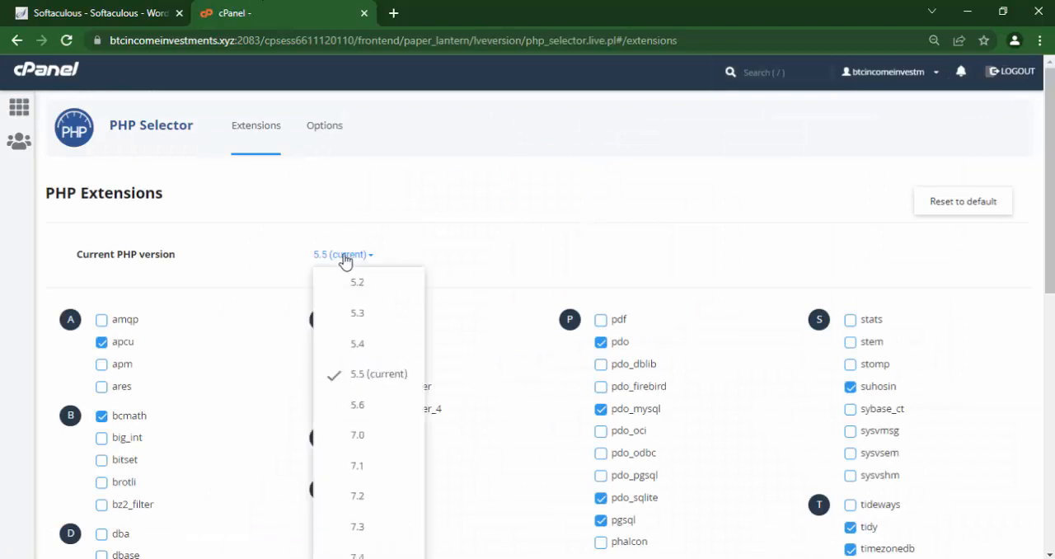
pyautogui.click(381, 404)
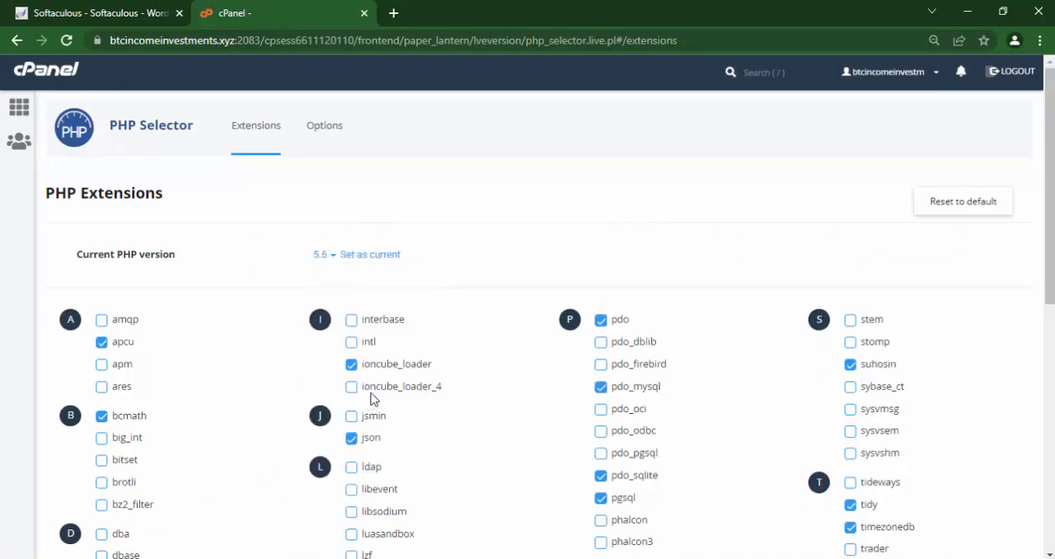
pyautogui.click(368, 255)
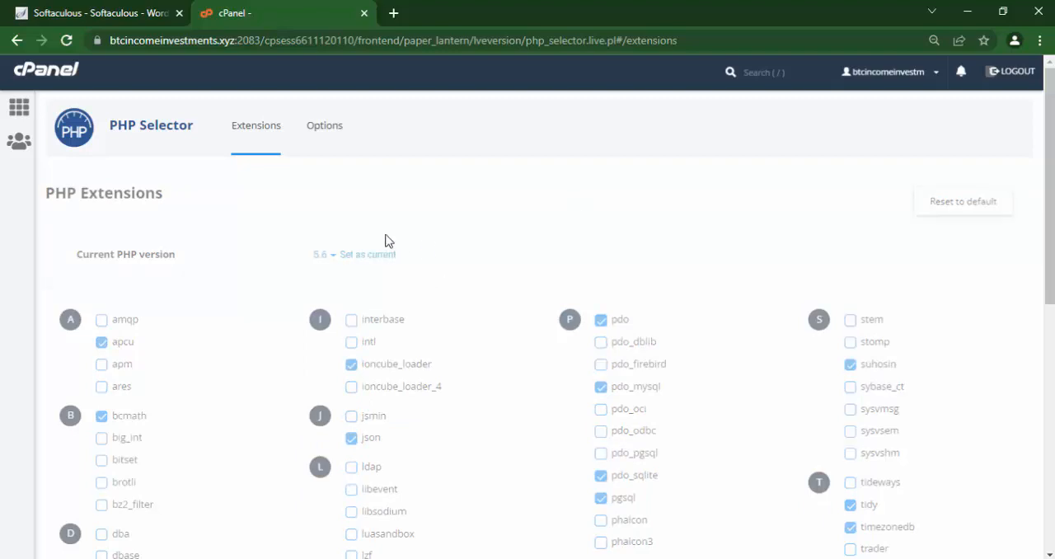
# Return to the Softaculous WordPress form, hide the admin password and submit the installation of version 5.2.14 again.
pyautogui.click(80, 7)
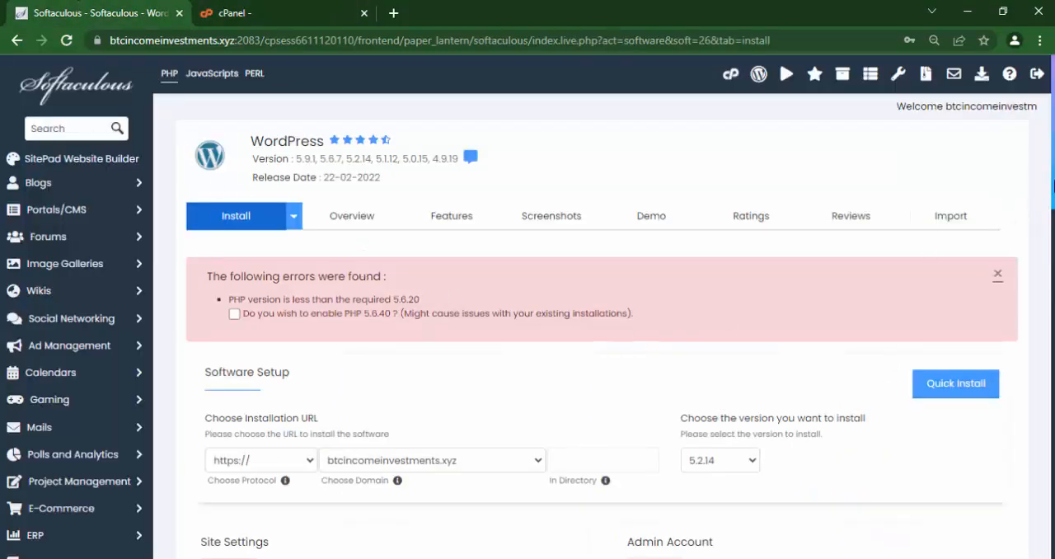
pyautogui.scroll(-10, 528, 296)
pyautogui.scroll(5, 528, 297)
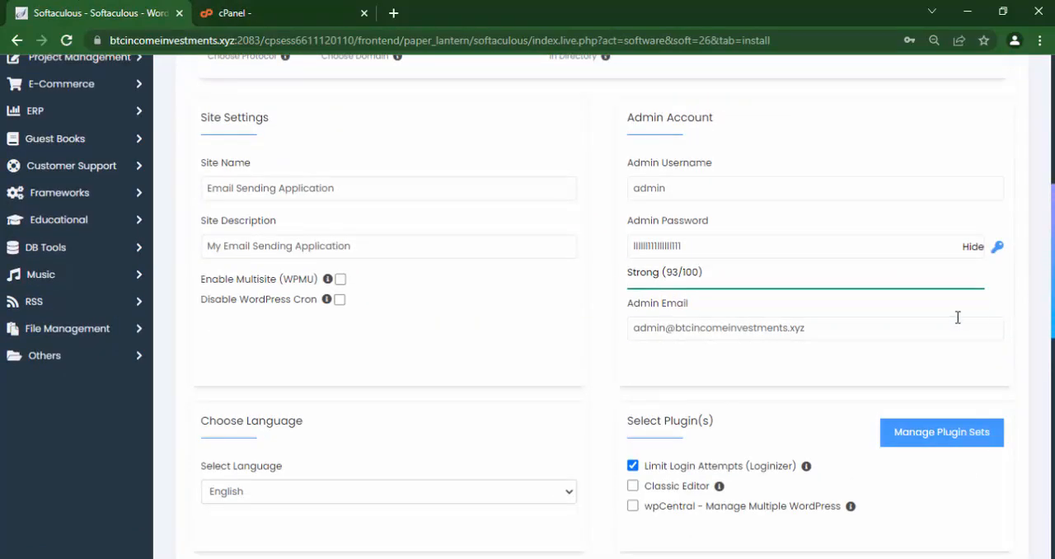
pyautogui.click(973, 249)
pyautogui.scroll(-2, 1052, 183)
pyautogui.scroll(6, 1052, 183)
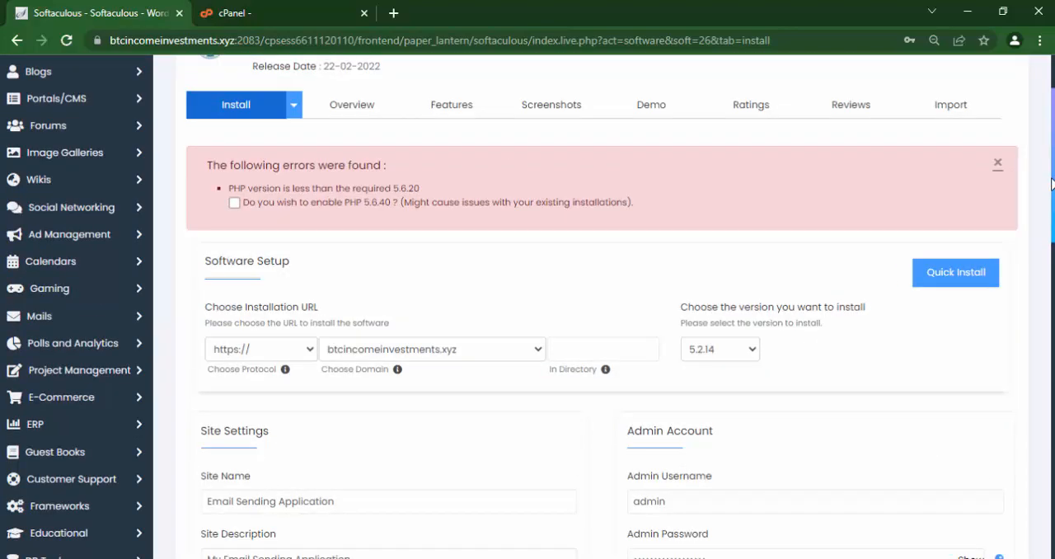
pyautogui.moveTo(1052, 202); pyautogui.dragTo(1048, 542)
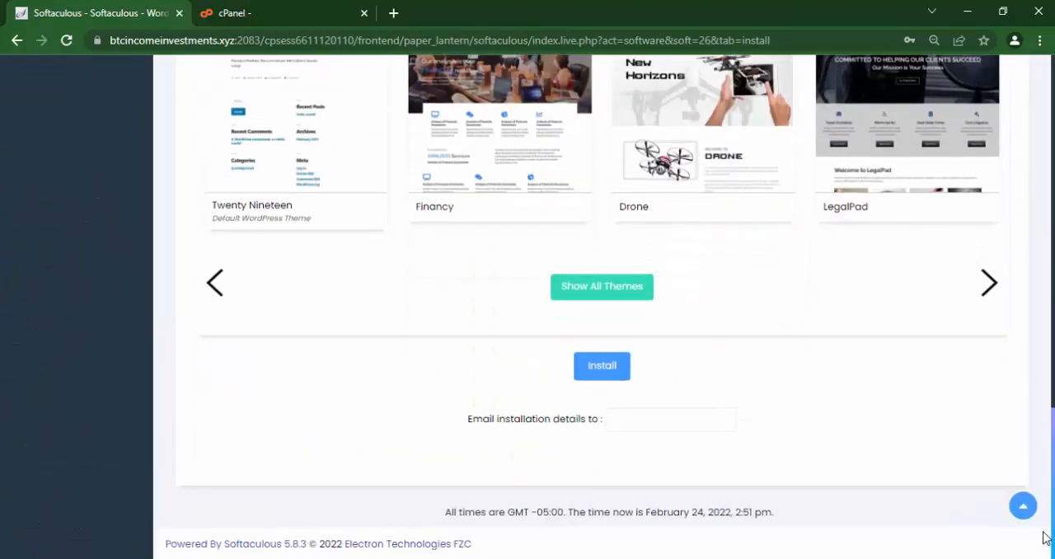
pyautogui.click(603, 372)
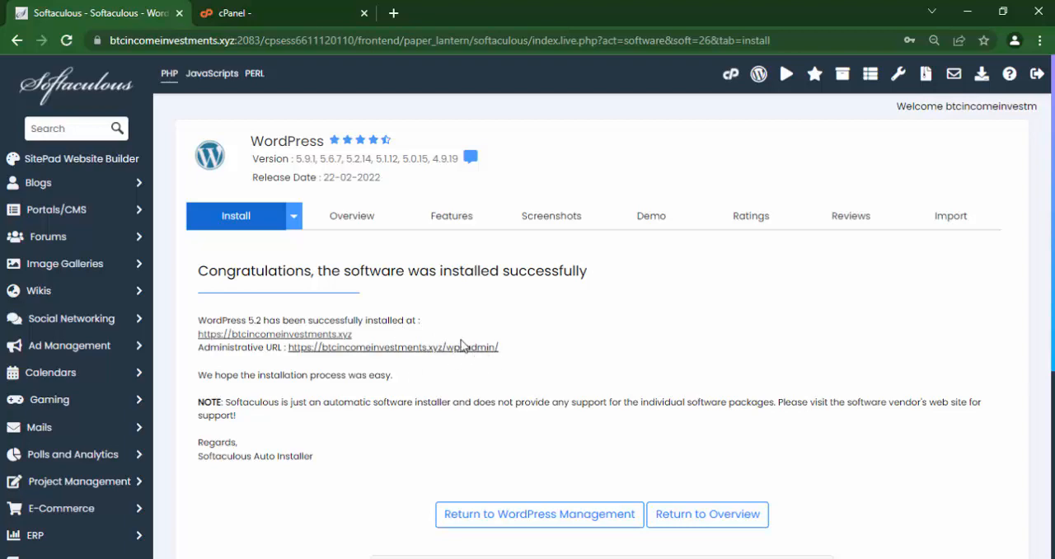
# Open the new site's WordPress admin dashboard and bring up the plugin upload form.
pyautogui.click(432, 348)
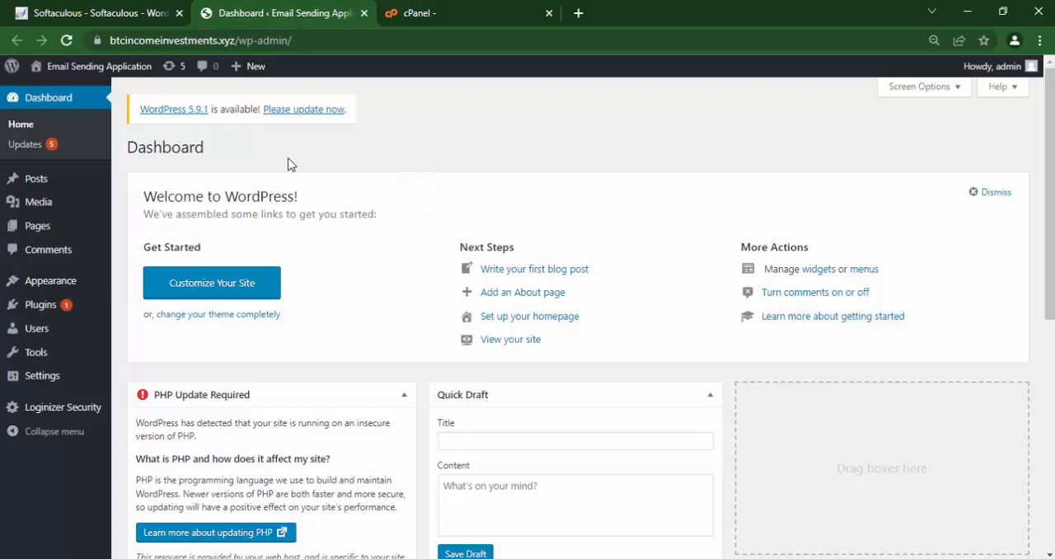
pyautogui.click(35, 307)
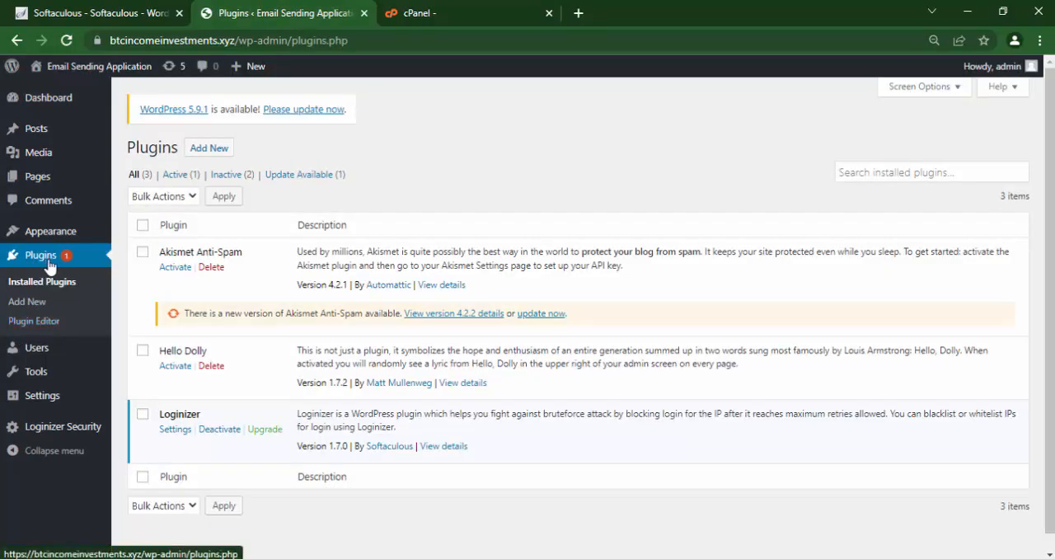
pyautogui.click(203, 153)
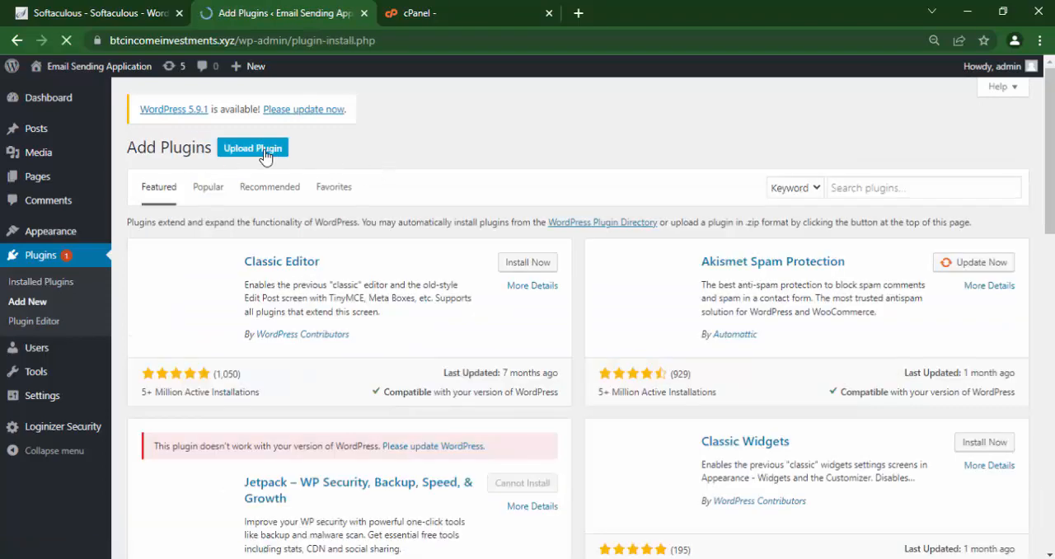
pyautogui.click(253, 156)
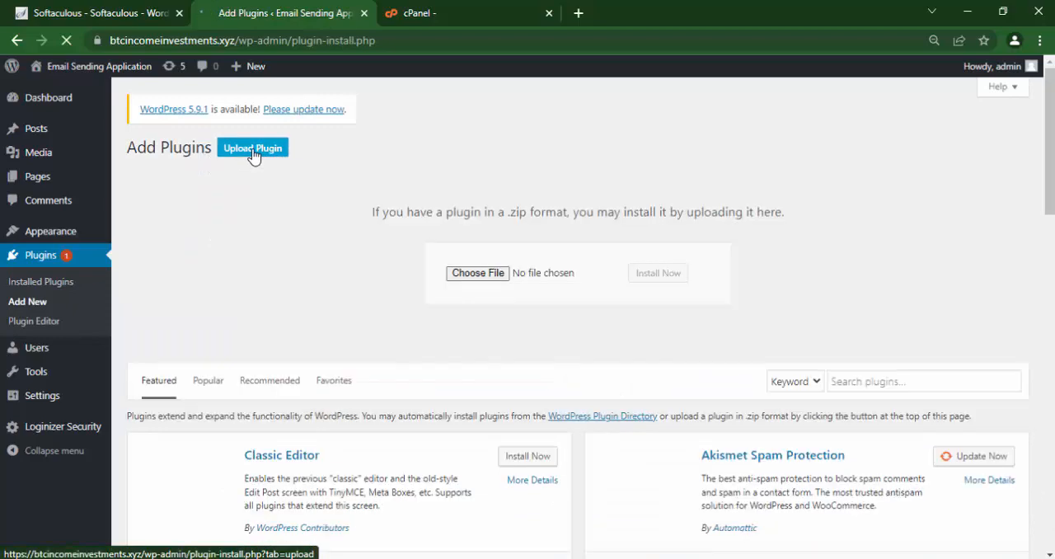
# Upload mailster.zip from the newfolder1 folder in Downloads and install it as a plugin.
pyautogui.click(474, 275)
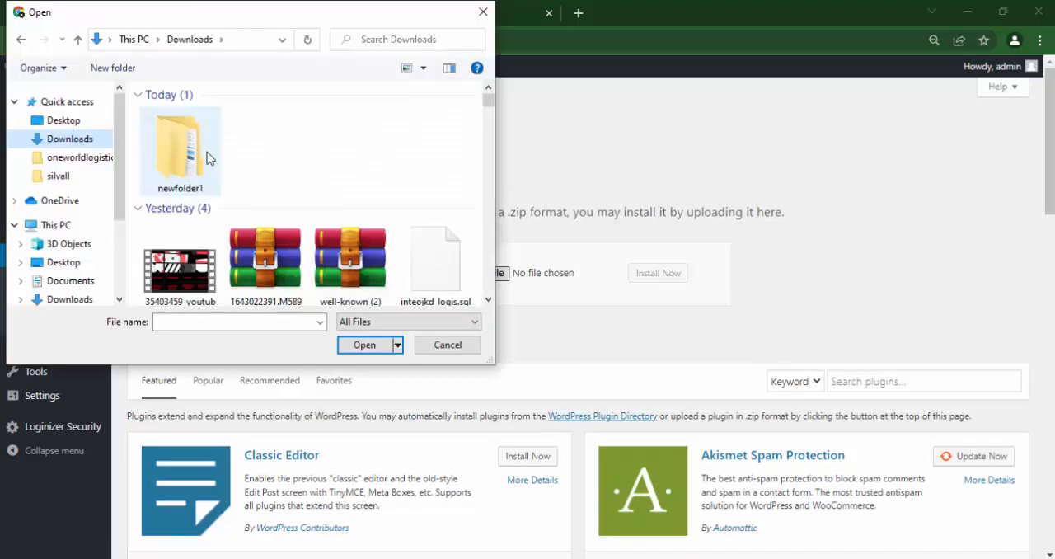
pyautogui.doubleClick(187, 149)
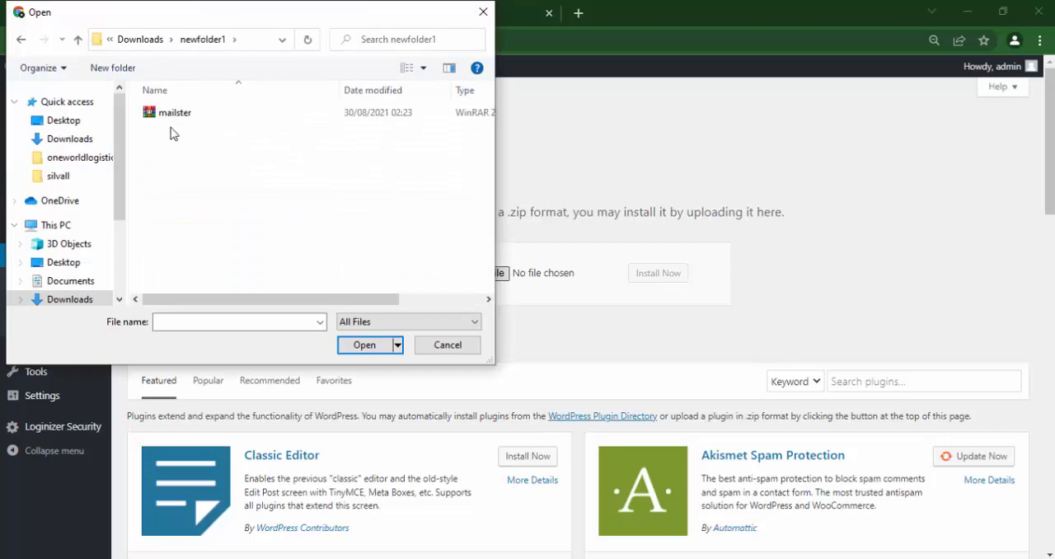
pyautogui.click(164, 114)
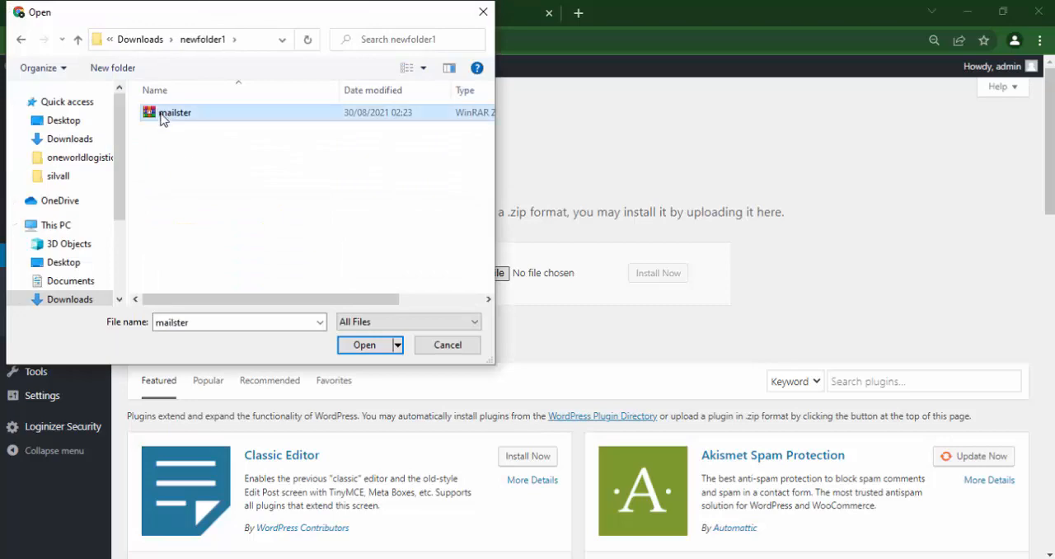
pyautogui.click(363, 345)
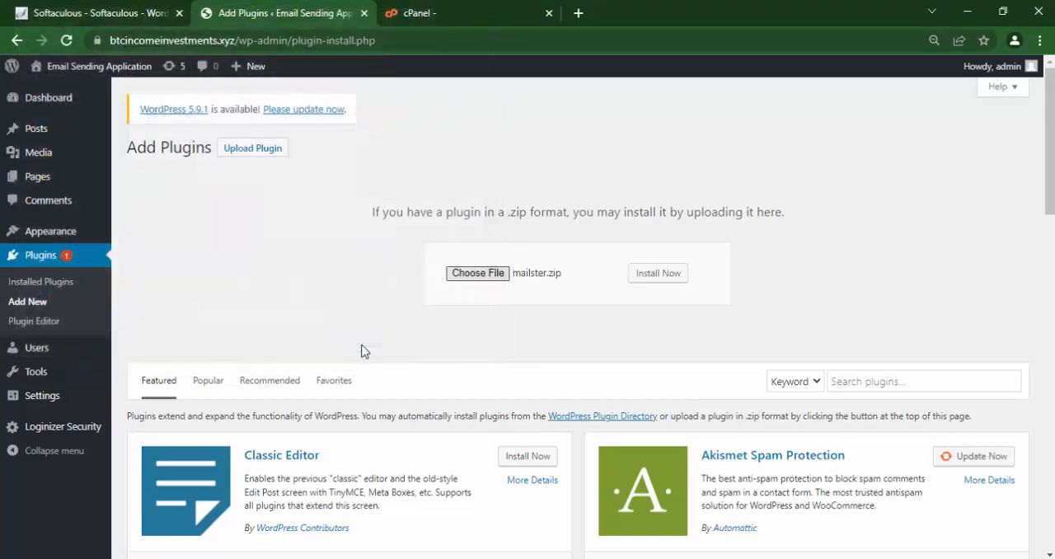
pyautogui.click(664, 273)
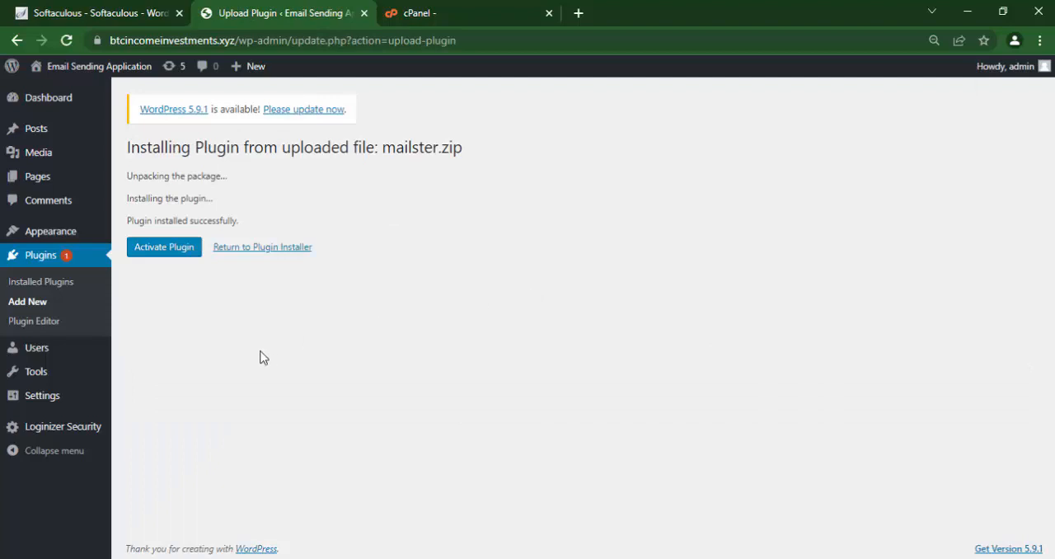
# Activate the Mailster plugin and start its setup wizard.
pyautogui.click(164, 251)
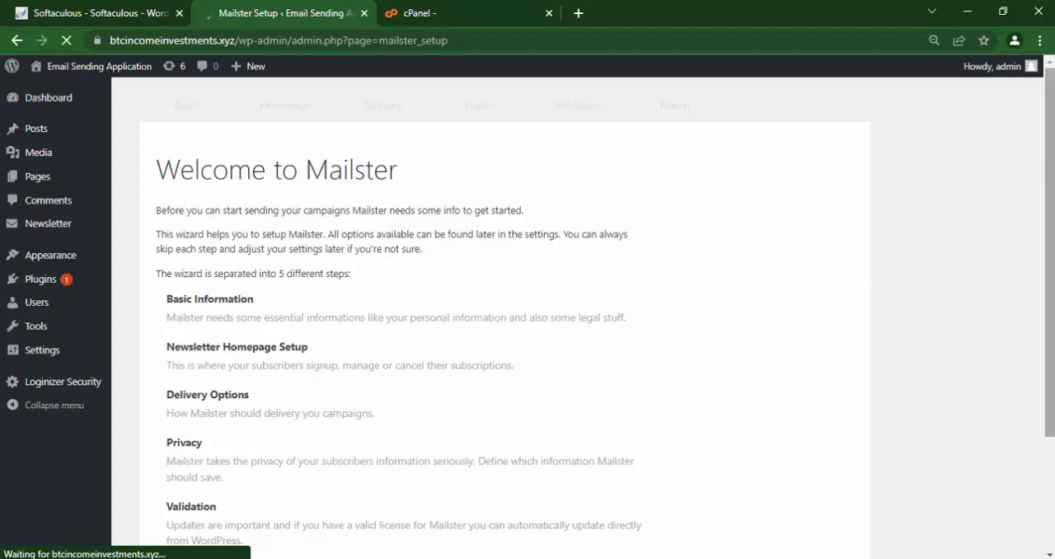
pyautogui.scroll(-2, 1049, 247)
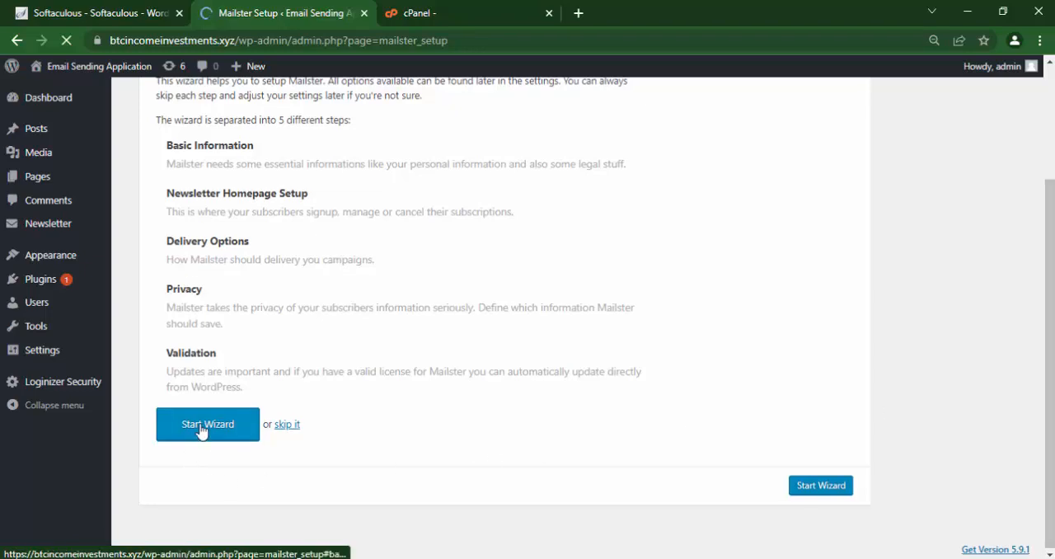
pyautogui.click(202, 429)
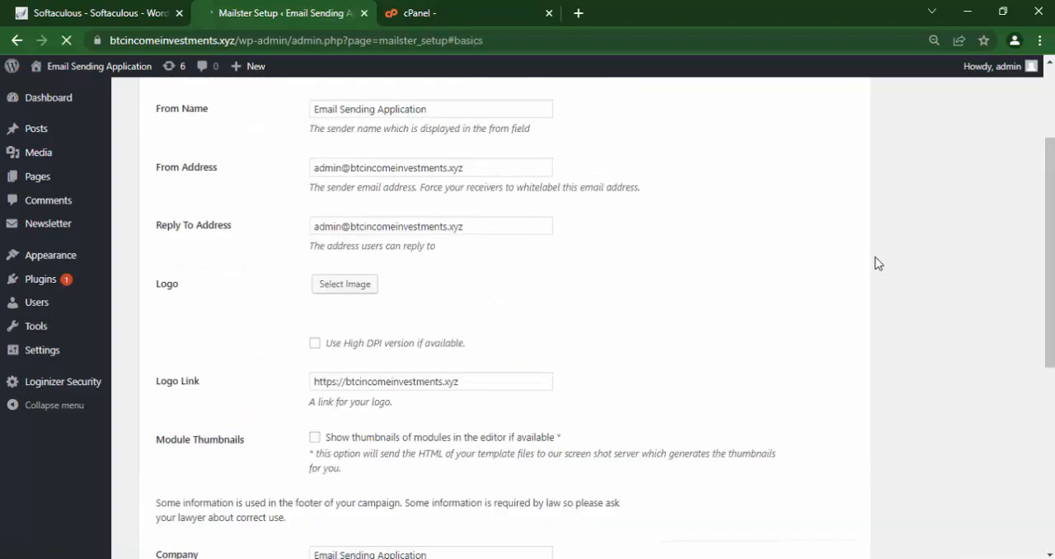
# Replace the sender name in Mailster's basic information with Mike Clothing.
pyautogui.moveTo(1052, 282); pyautogui.dragTo(1049, 225)
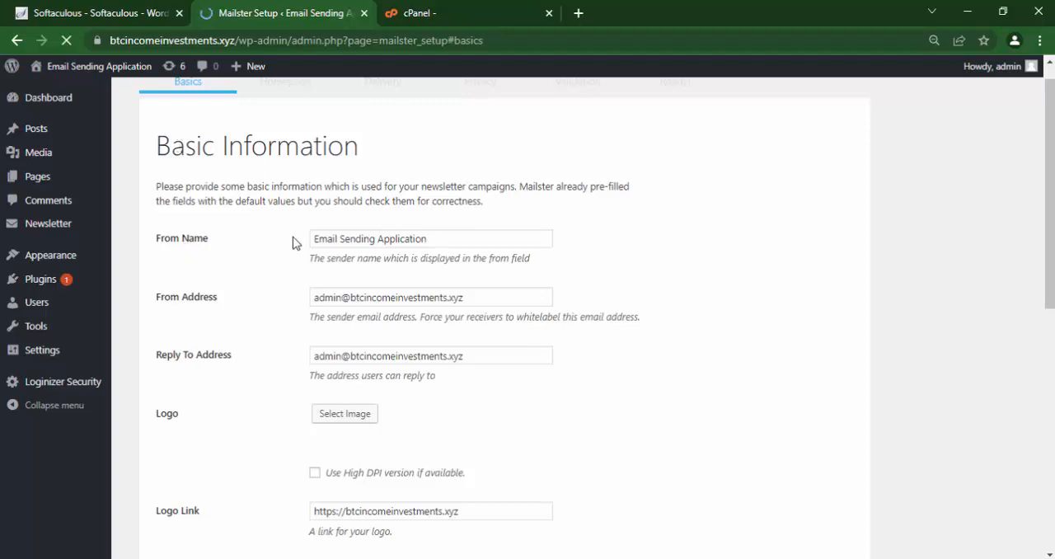
pyautogui.click(447, 246)
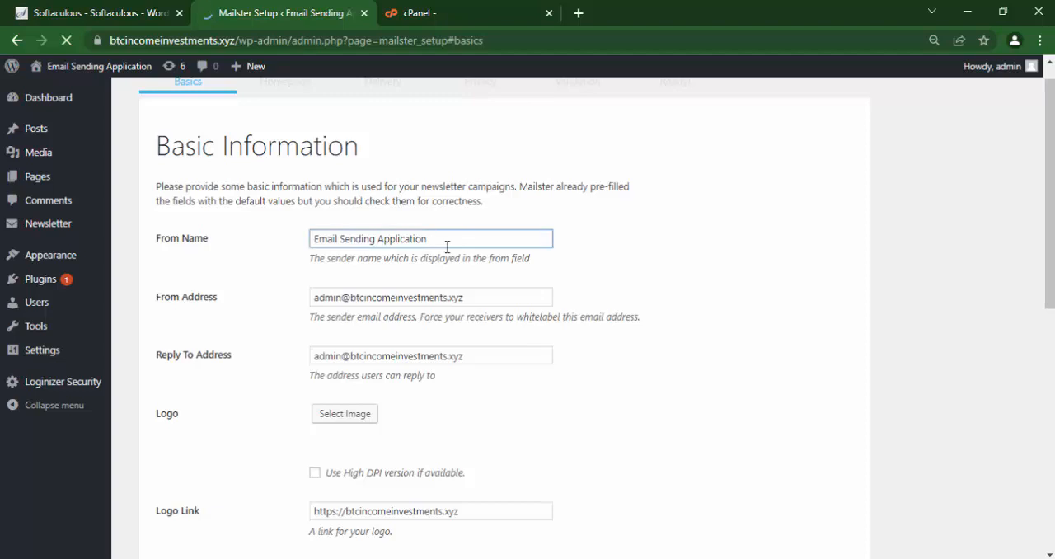
pyautogui.hotkey('ctrl', 'a')
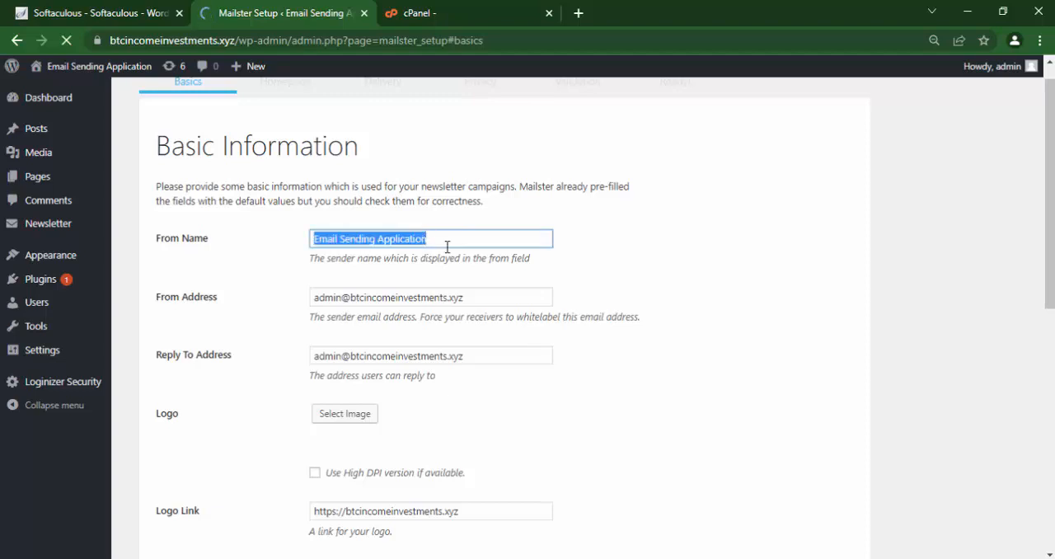
pyautogui.press('BackSpace')
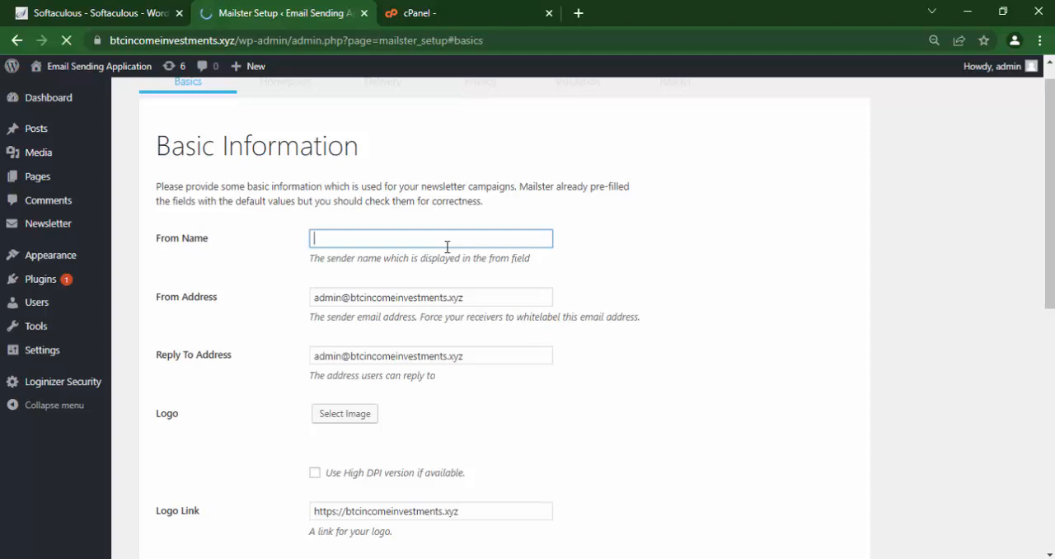
pyautogui.write('Mike Clothing')
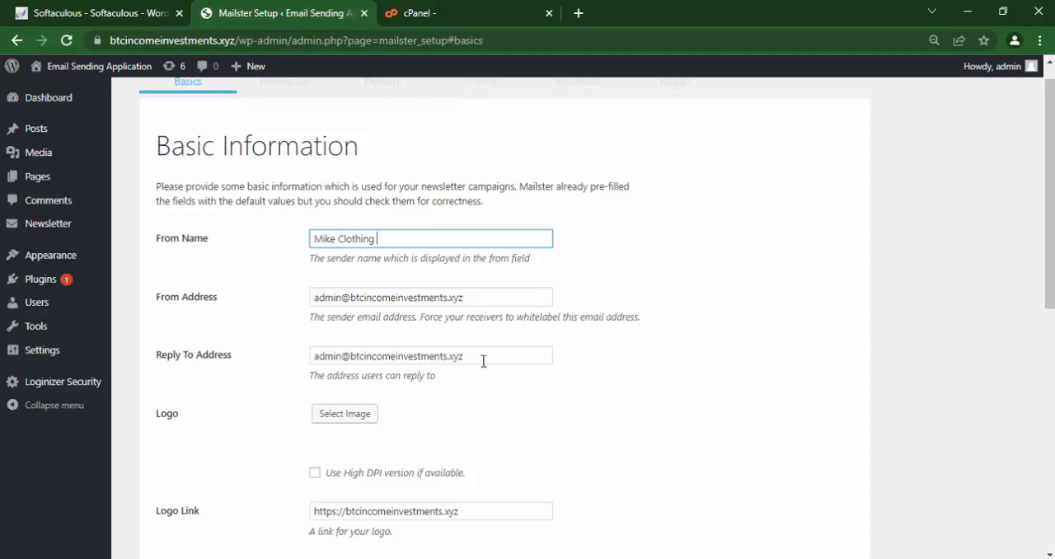
# Change the mailbox part of the reply-to address to info, keeping the site's domain.
pyautogui.moveTo(471, 358); pyautogui.dragTo(314, 357)
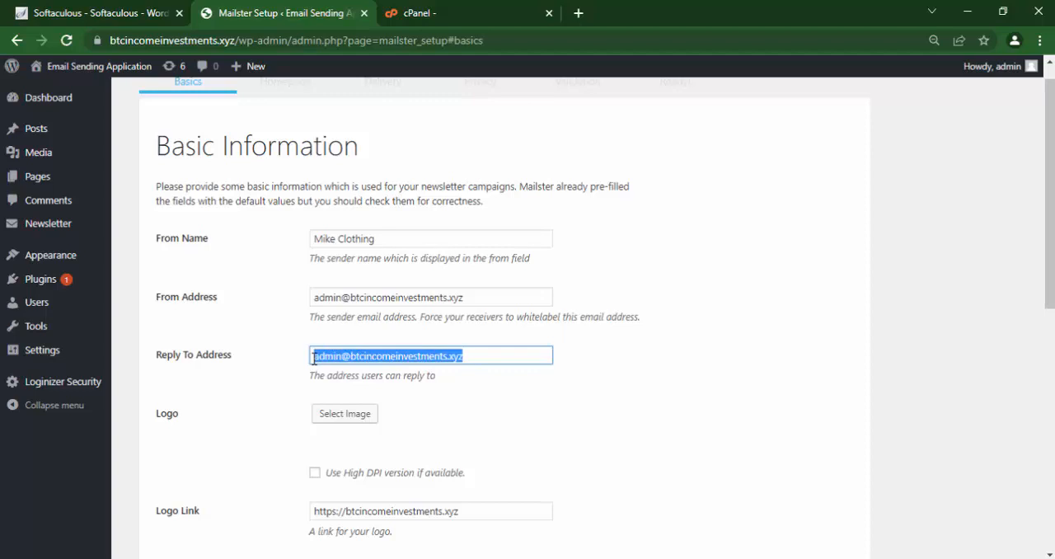
pyautogui.click(345, 358)
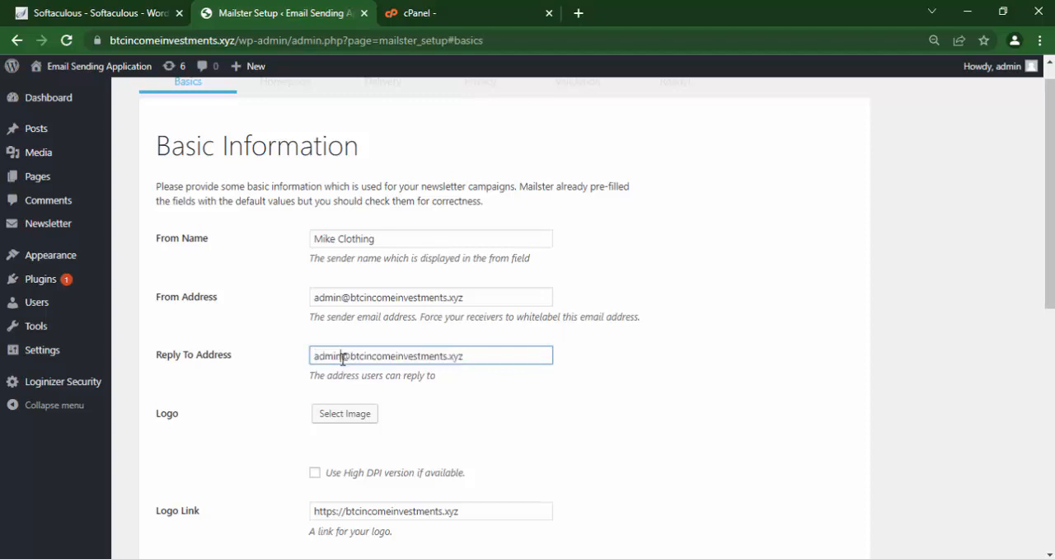
pyautogui.moveTo(343, 359); pyautogui.dragTo(281, 360)
pyautogui.press('BackSpace')
pyautogui.write('info')
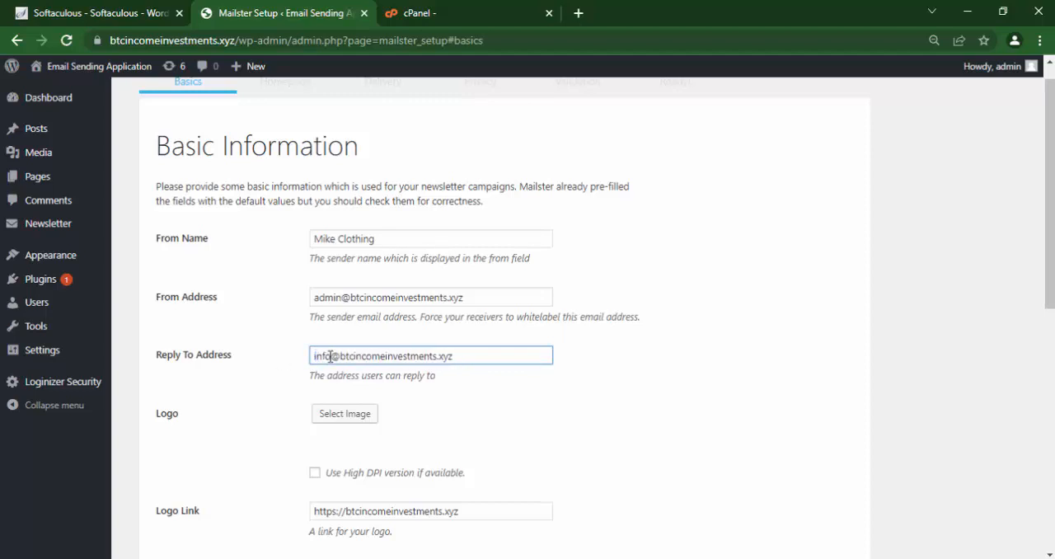
pyautogui.click(513, 387)
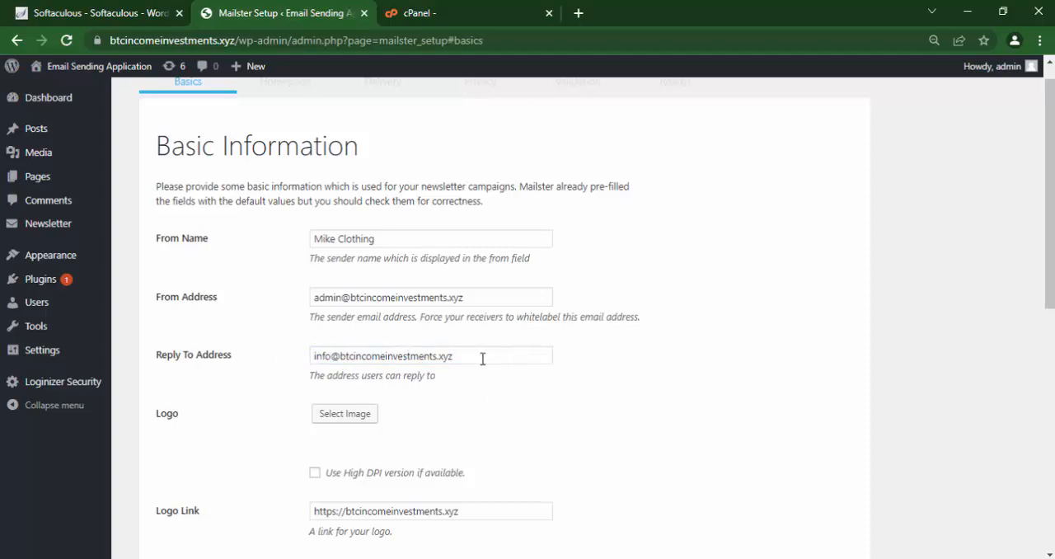
pyautogui.scroll(-1, 1053, 268)
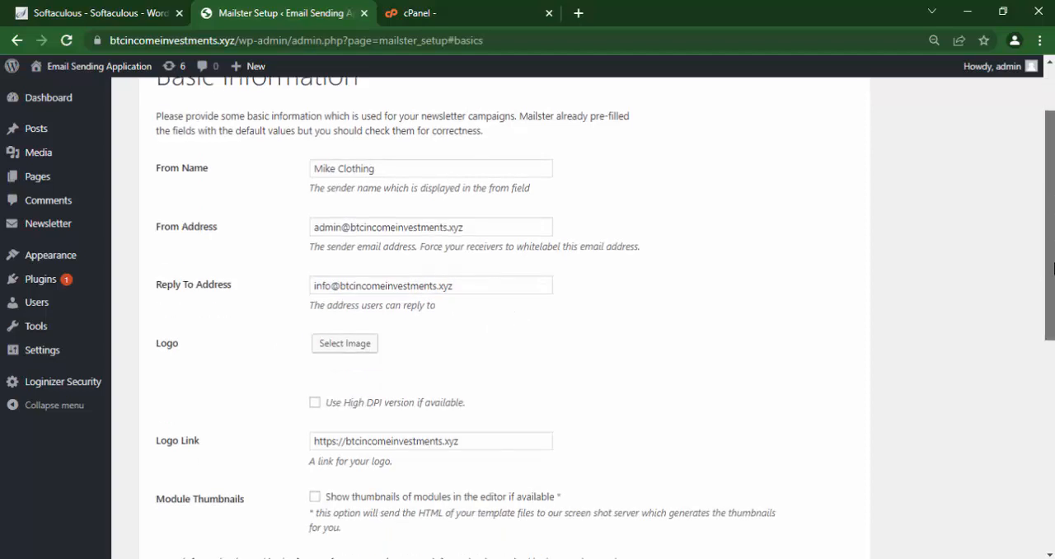
pyautogui.scroll(-1, 1054, 268)
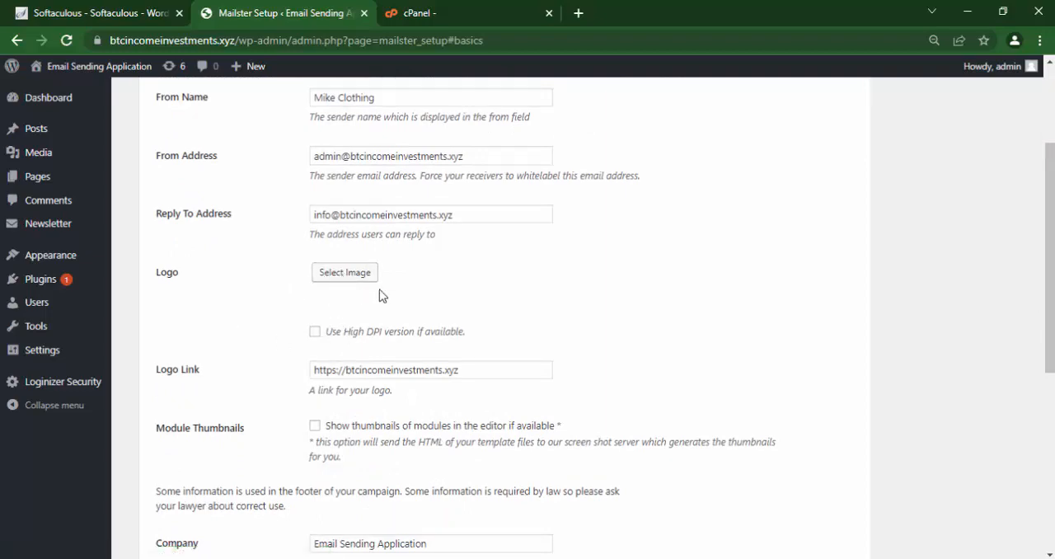
pyautogui.scroll(-2, 1049, 272)
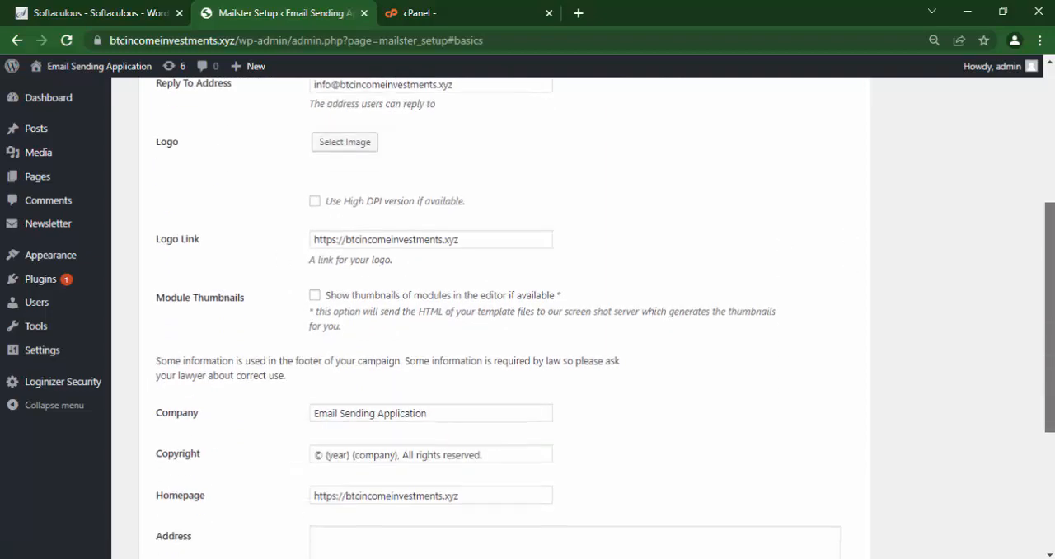
# Set the company name in Mailster's basic information to Mike Clothing.
pyautogui.scroll(-3, 557, 284)
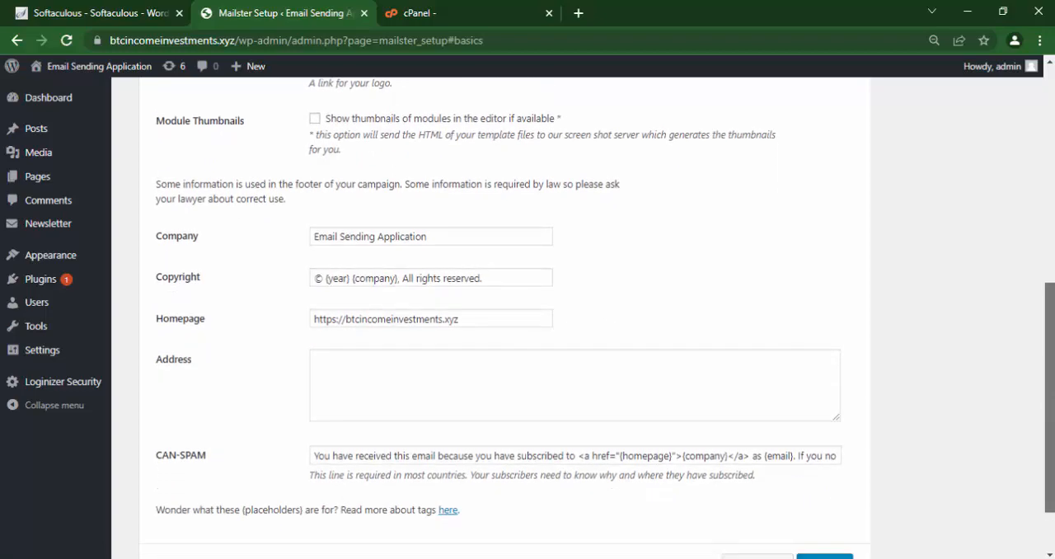
pyautogui.moveTo(442, 215); pyautogui.dragTo(299, 214)
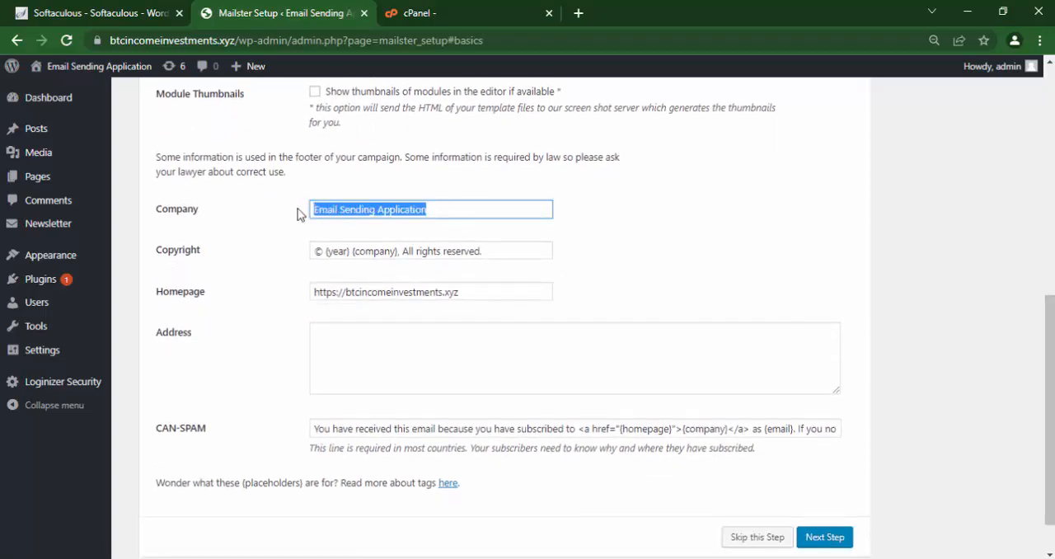
pyautogui.write('Mike ')
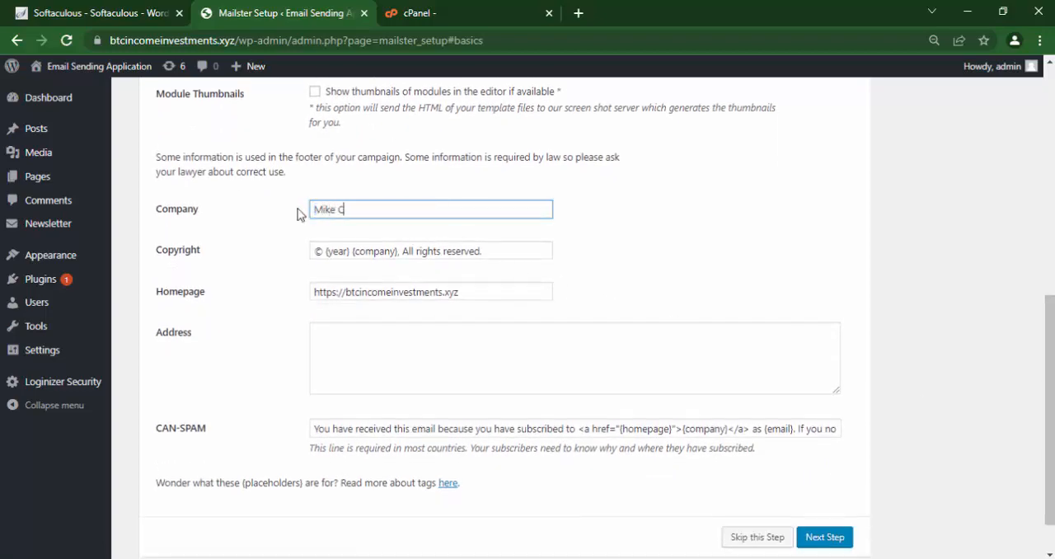
pyautogui.write('Clothing')
# Enter the company's postal address in the basic information.
pyautogui.click(357, 350)
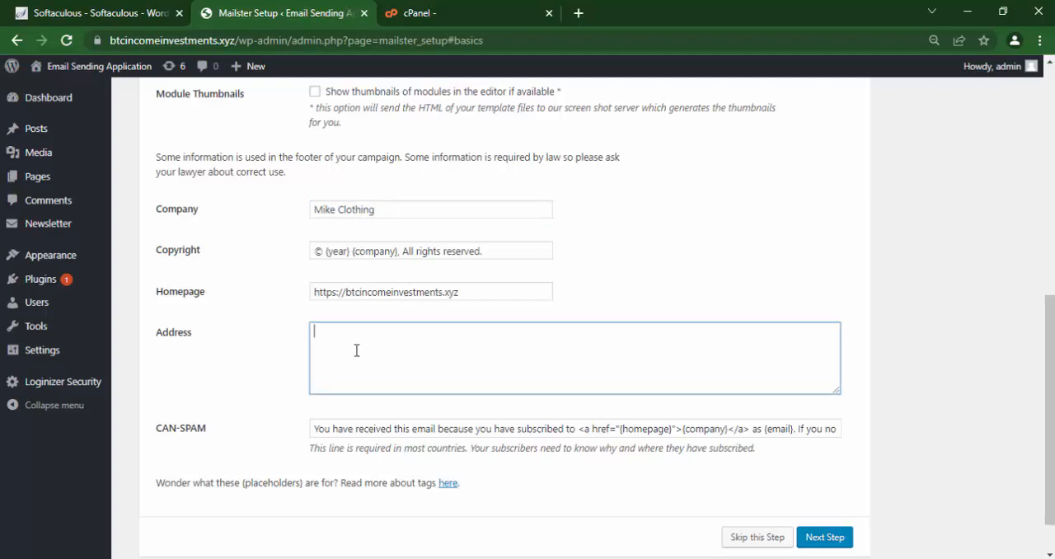
# Finish the basic information and create the newsletter homepage with its default title and content.
pyautogui.click(826, 536)
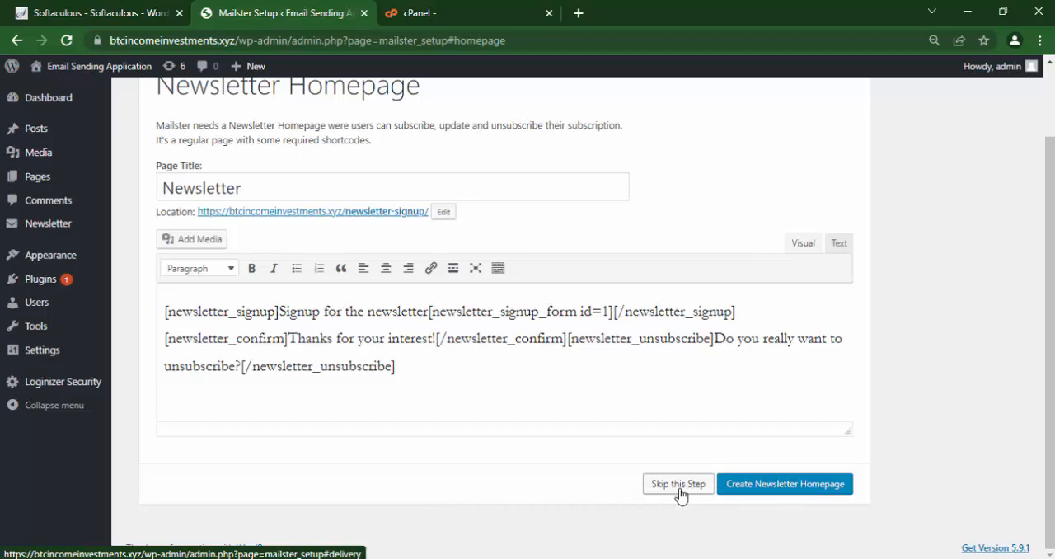
pyautogui.click(775, 492)
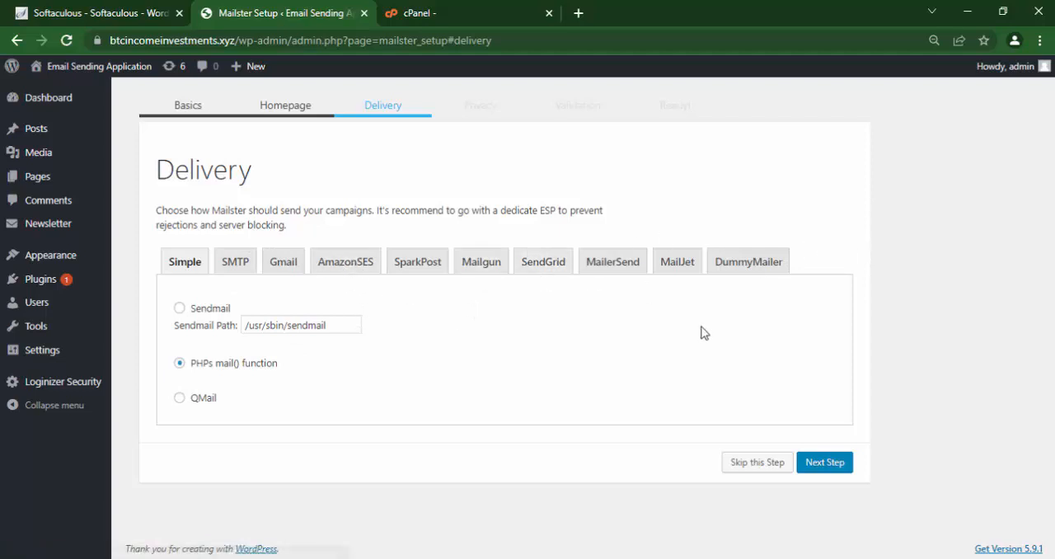
# Compare the Gmail and SMTP delivery options, then keep Simple delivery with the PHPs mail() function and continue the setup.
pyautogui.click(272, 267)
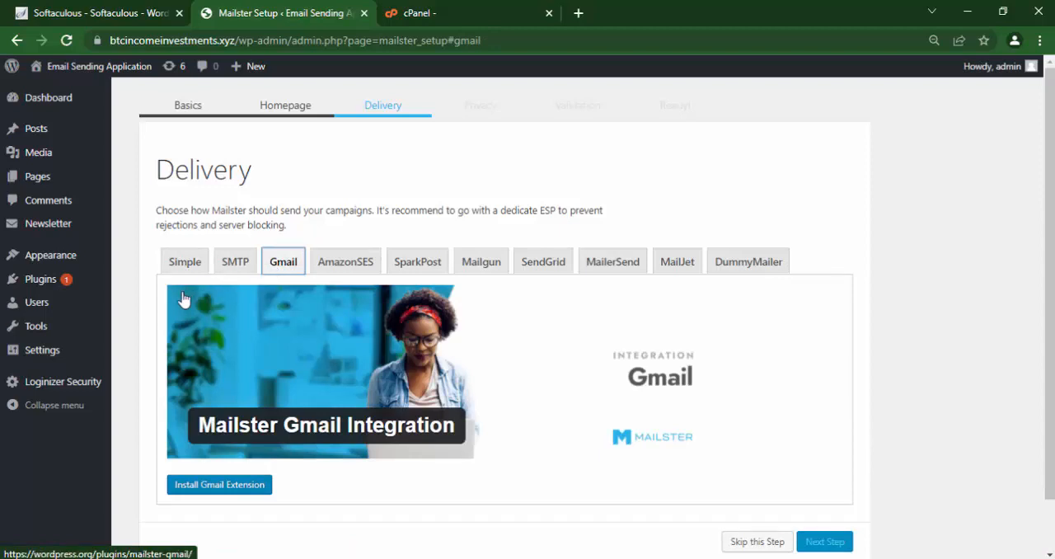
pyautogui.click(234, 265)
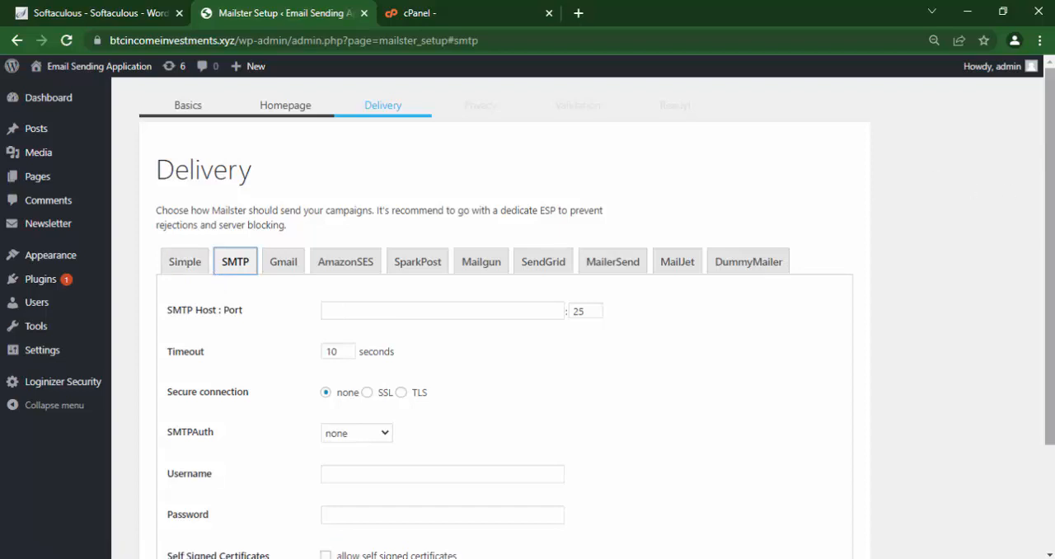
pyautogui.moveTo(1043, 150); pyautogui.dragTo(1044, 230)
pyautogui.scroll(-1, 973, 239)
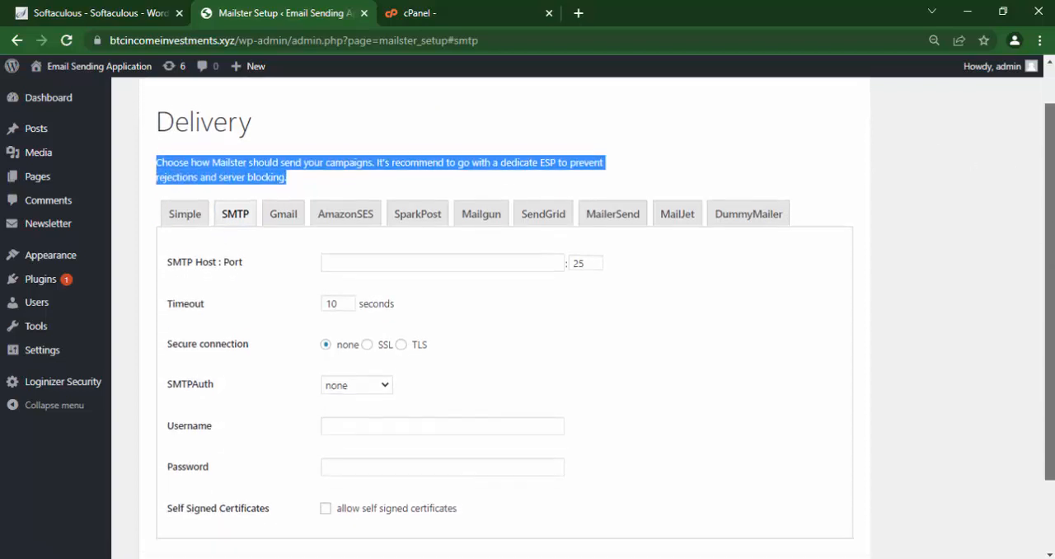
pyautogui.click(972, 242)
pyautogui.click(184, 209)
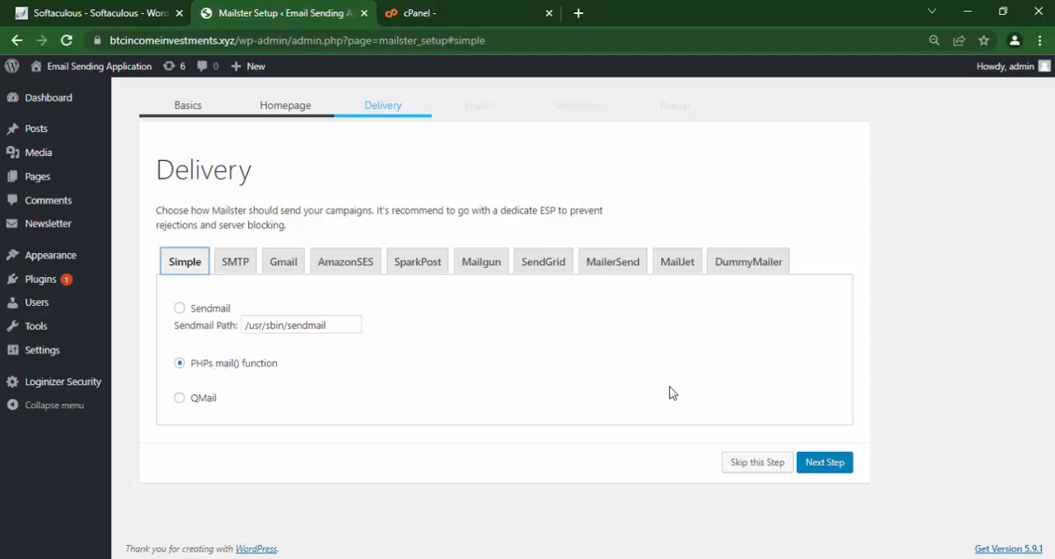
pyautogui.click(825, 462)
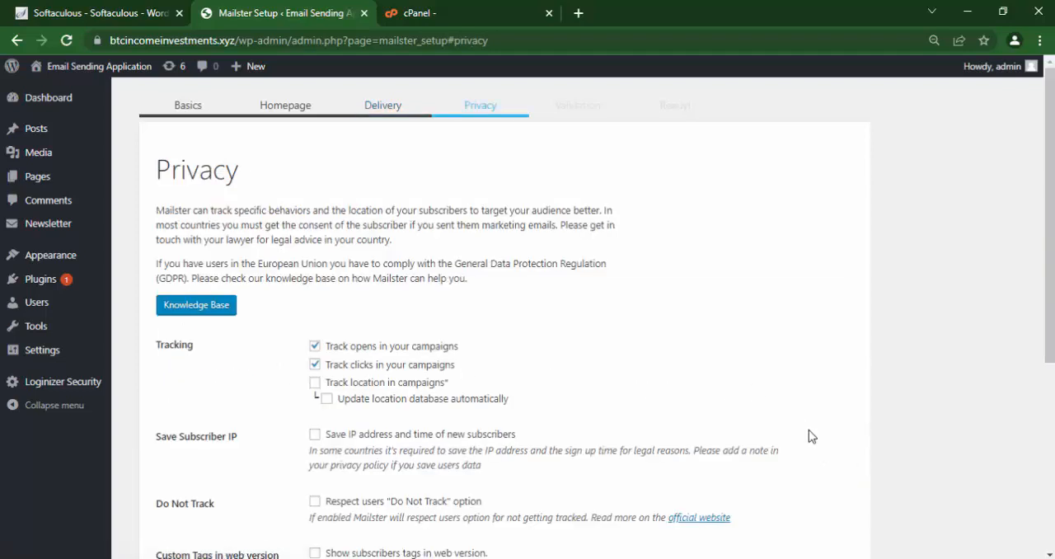
# Review the privacy settings and accept them with only open and click tracking enabled.
pyautogui.scroll(-1, 566, 264)
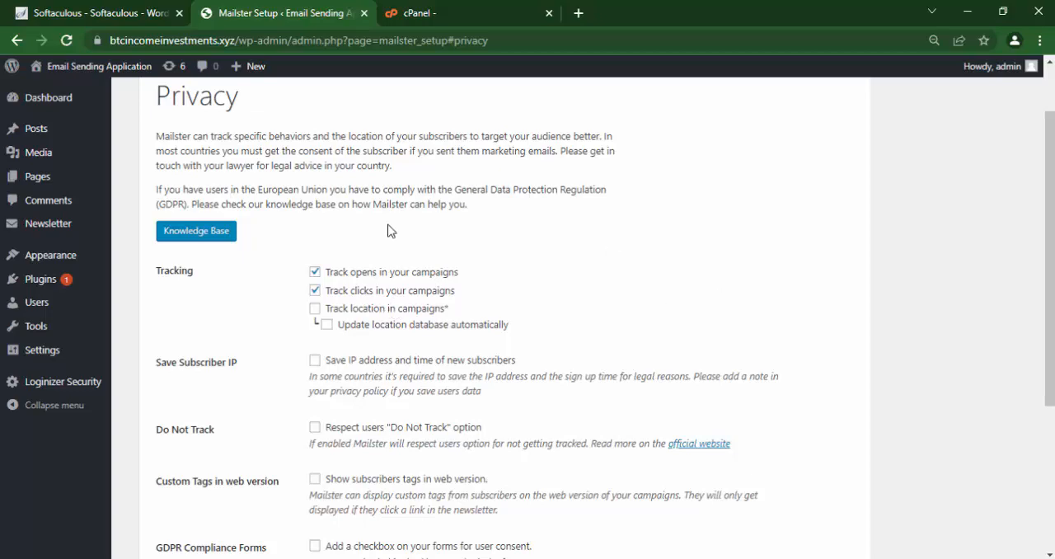
pyautogui.moveTo(1054, 255); pyautogui.dragTo(1053, 362)
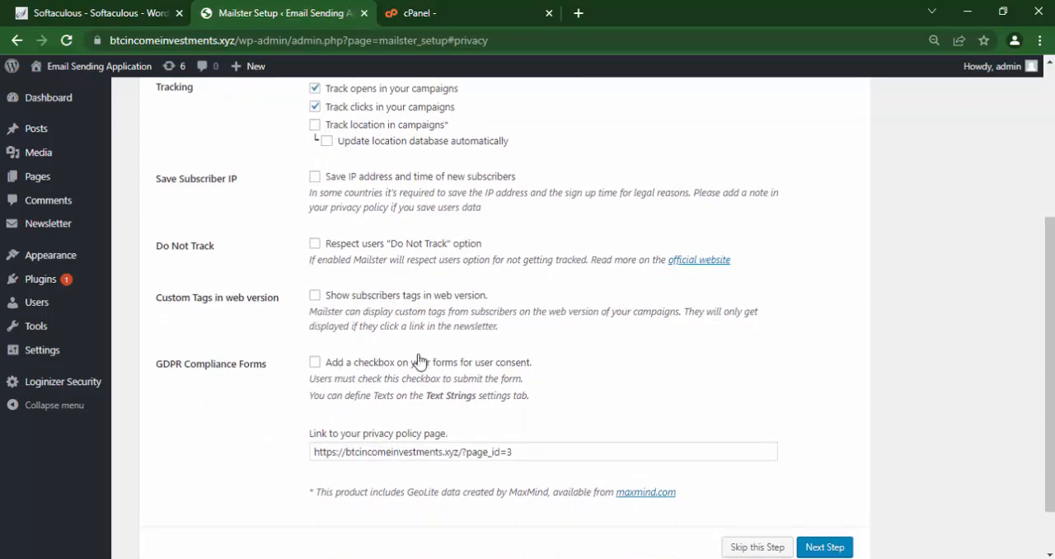
pyautogui.moveTo(1052, 362); pyautogui.dragTo(1052, 401)
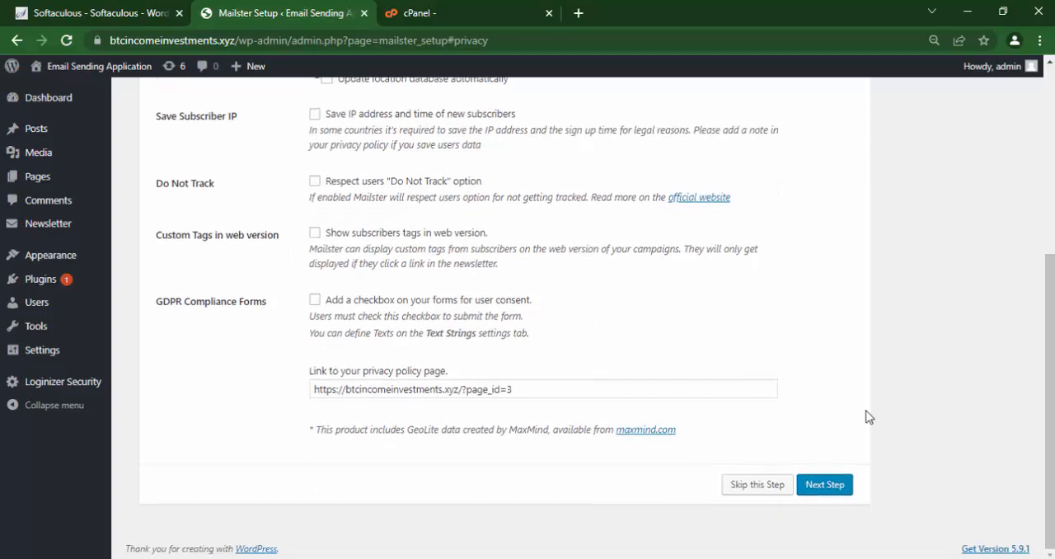
pyautogui.click(819, 486)
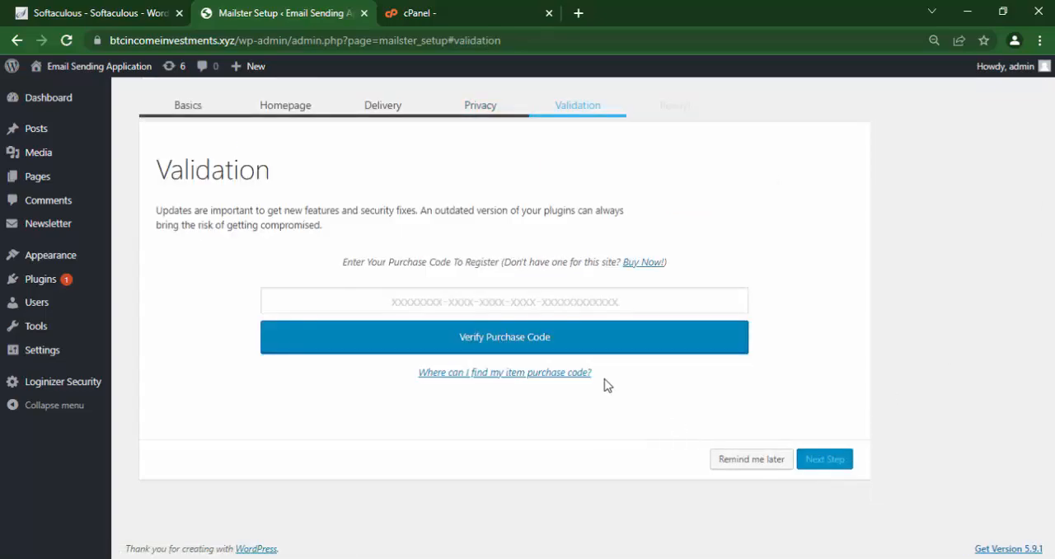
# Postpone the purchase code validation and finish the Mailster setup wizard.
pyautogui.click(745, 463)
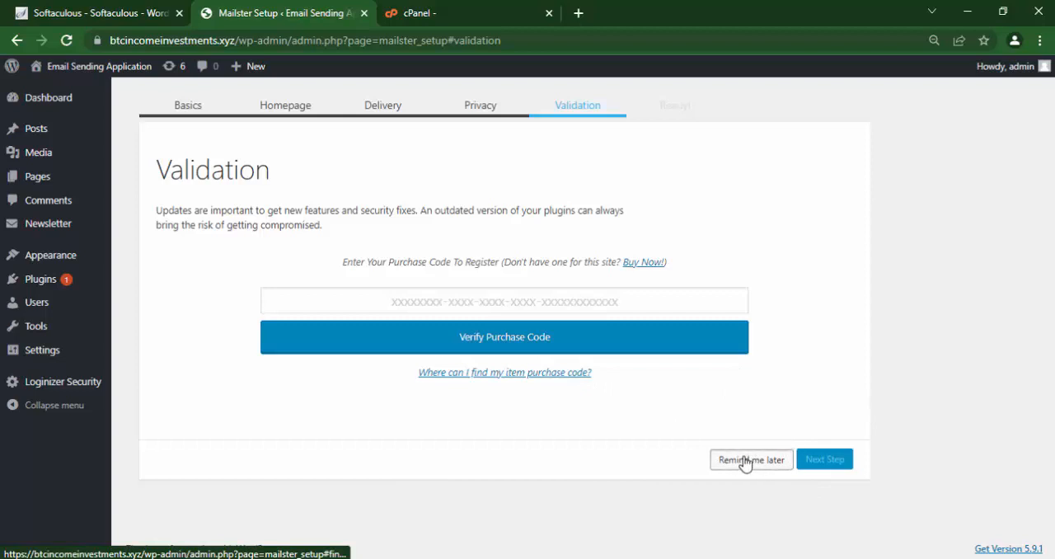
pyautogui.click(599, 140)
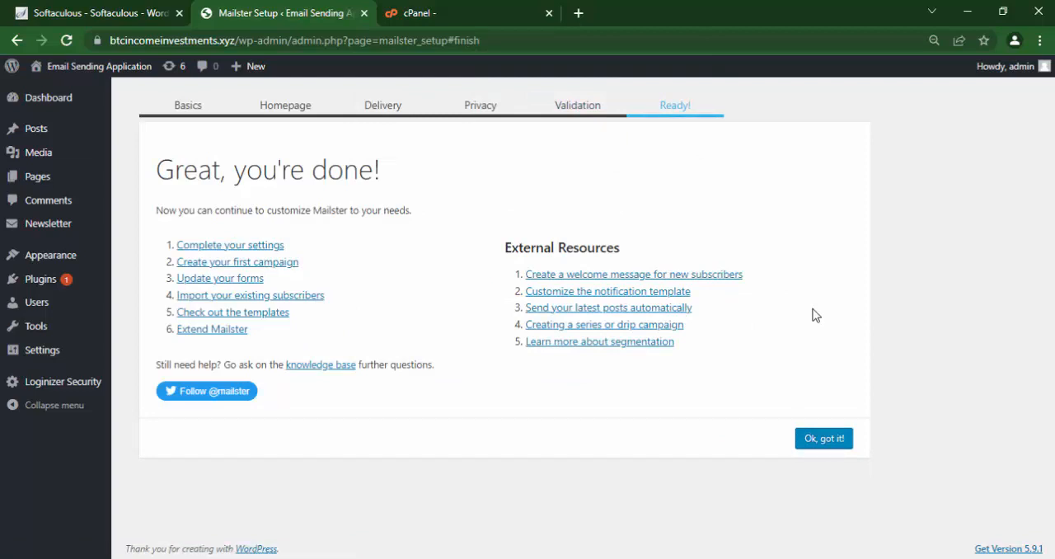
pyautogui.click(828, 446)
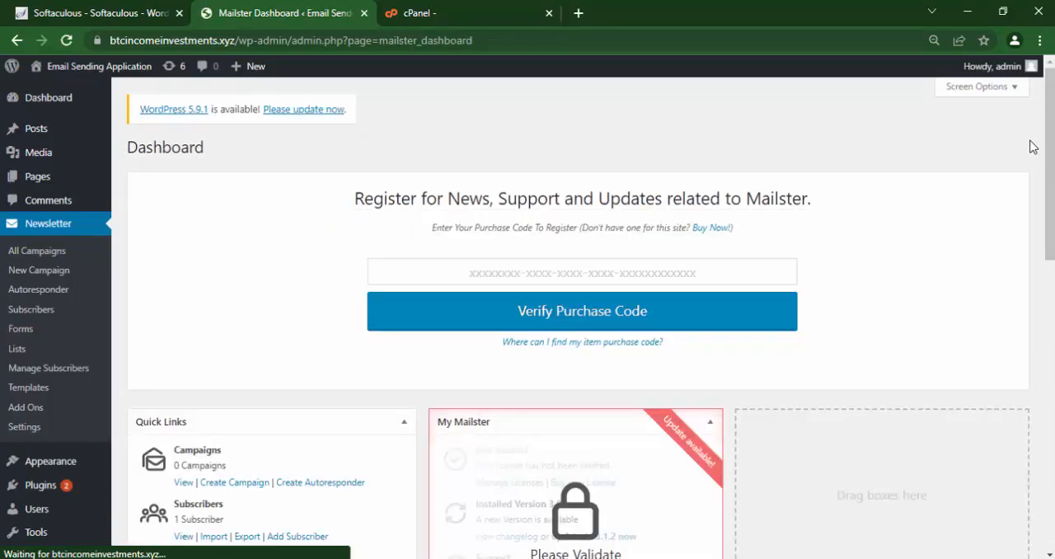
# Create a subscriber list named Clothing list with the description For clothing.
pyautogui.scroll(-3, 1030, 149)
pyautogui.scroll(-1, 1049, 272)
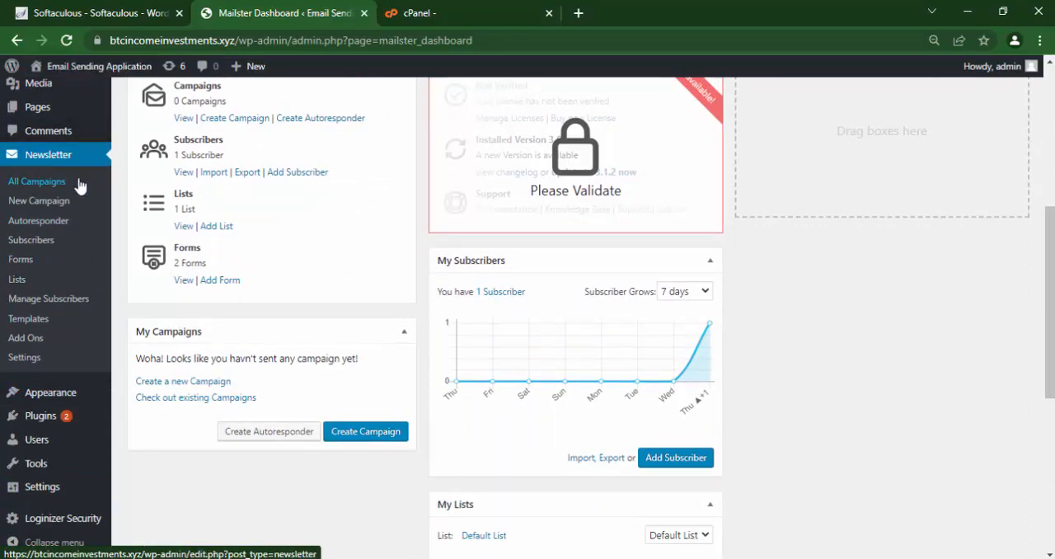
pyautogui.scroll(2, 1048, 297)
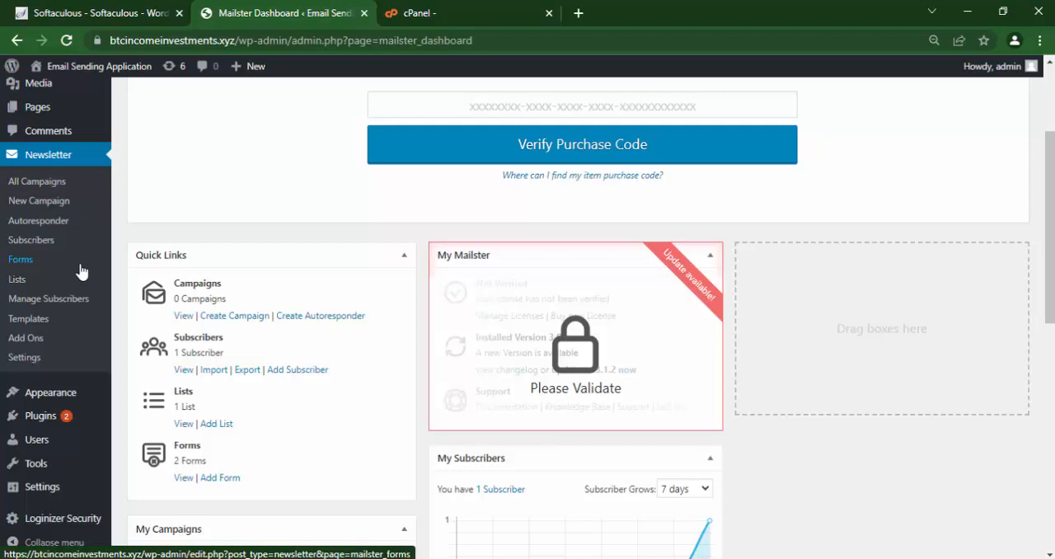
pyautogui.click(15, 282)
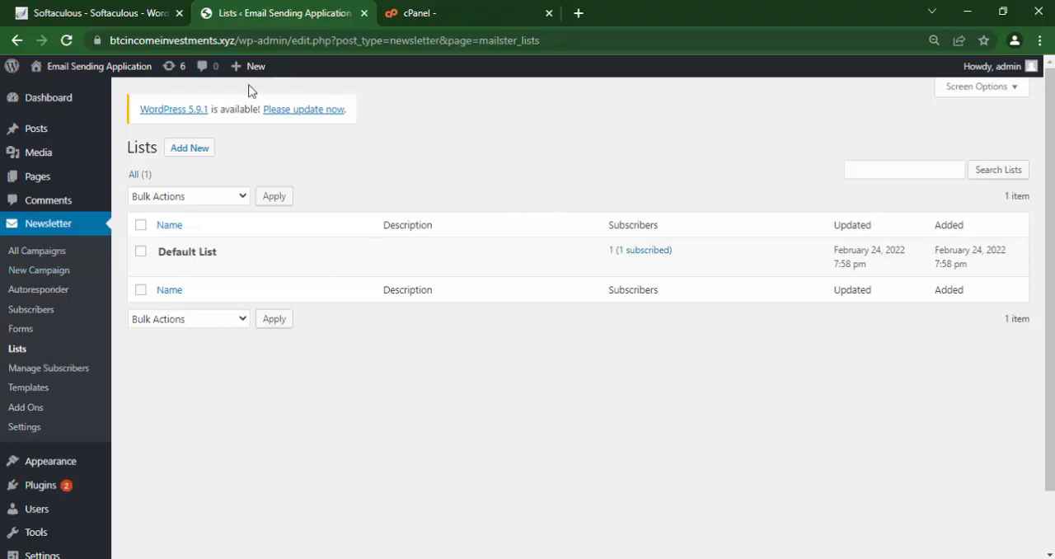
pyautogui.click(191, 150)
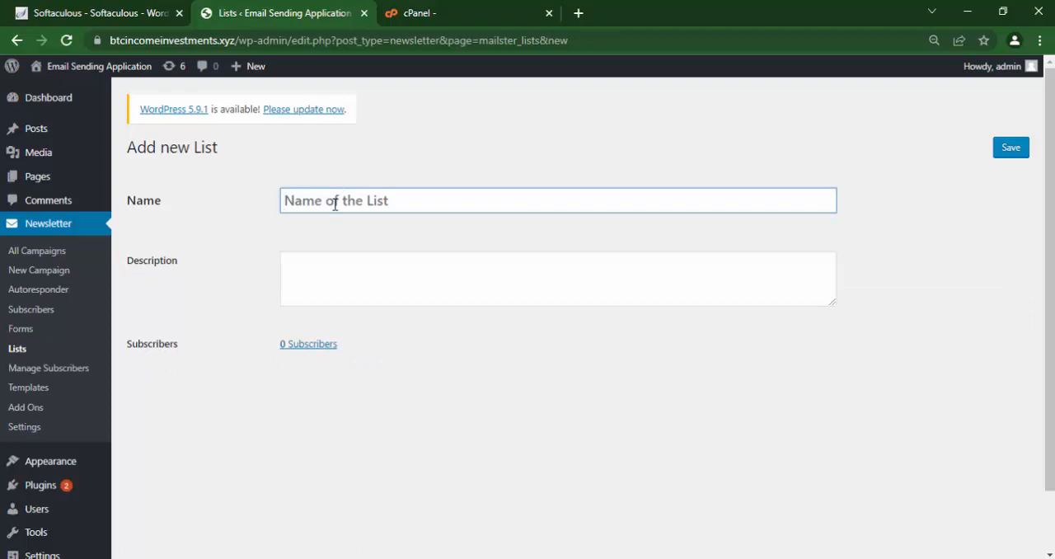
pyautogui.write('Clothing ')
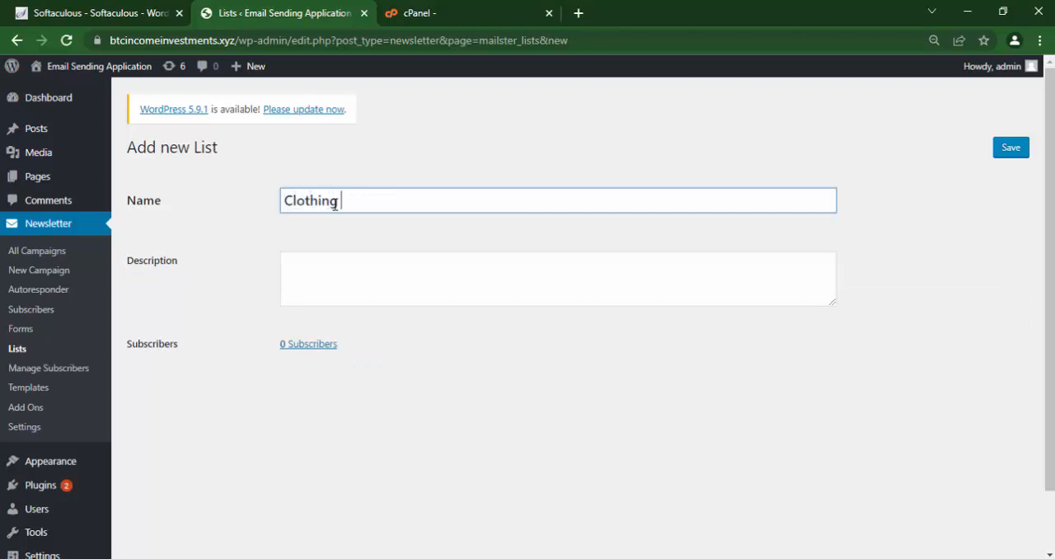
pyautogui.write('Iist')
pyautogui.click(337, 267)
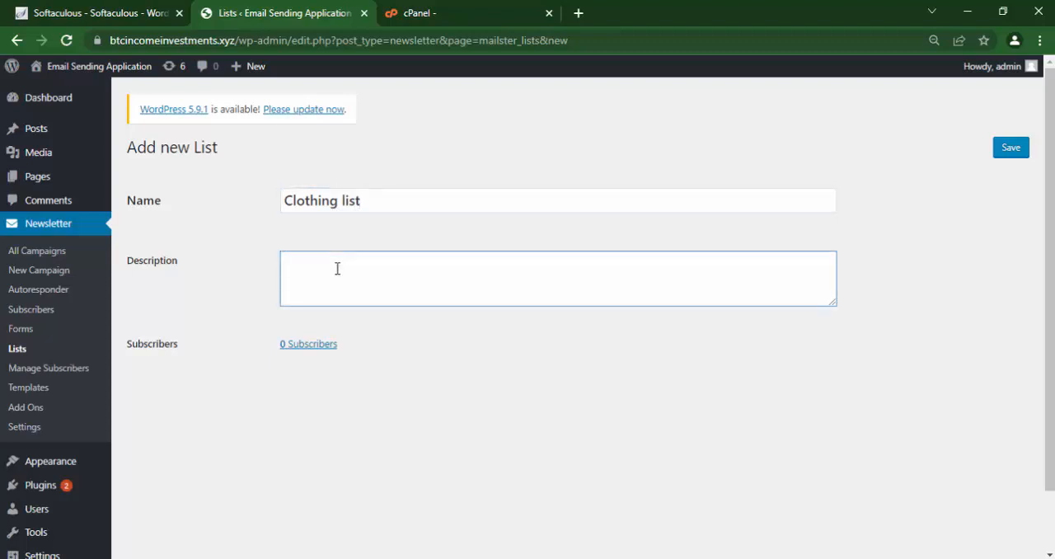
pyautogui.write('For clothing')
pyautogui.click(1012, 148)
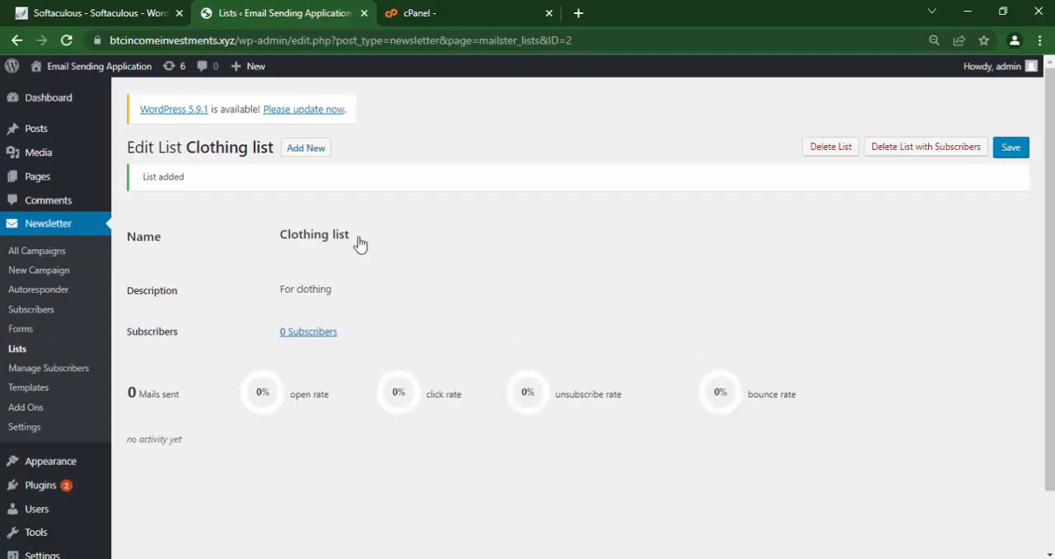
# Create another subscriber list named Real estate list with the description For real estate.
pyautogui.click(304, 147)
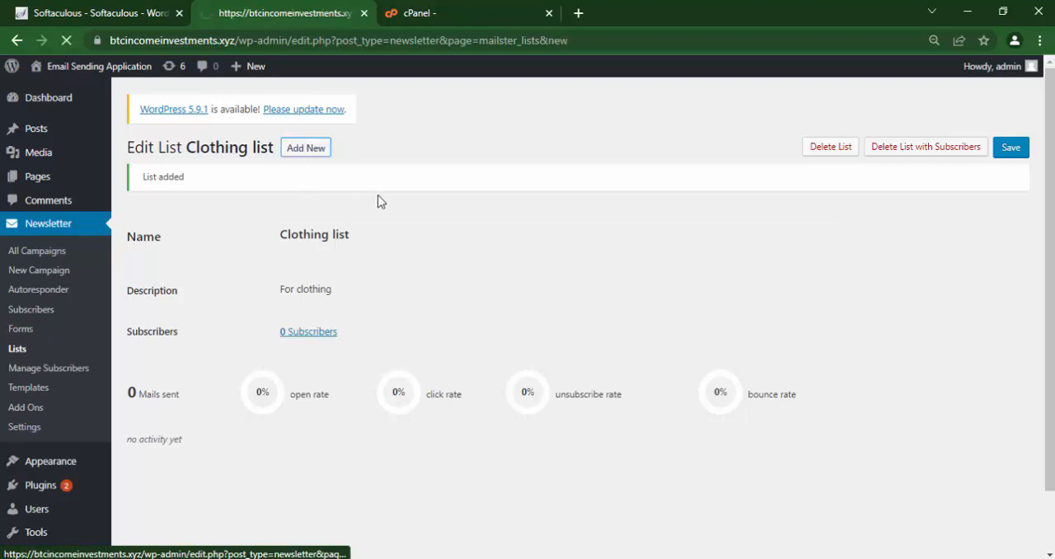
pyautogui.click(315, 192)
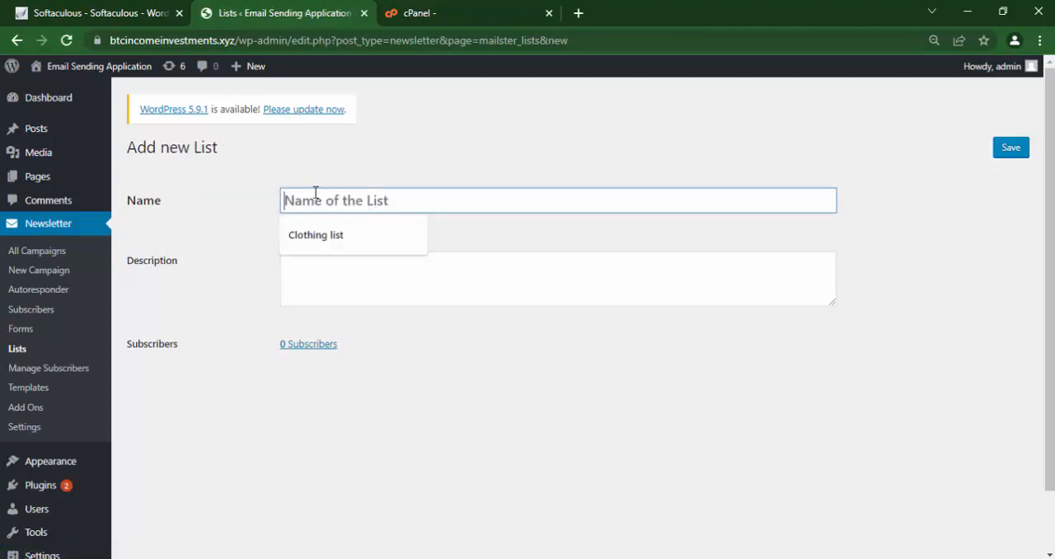
pyautogui.write('Real')
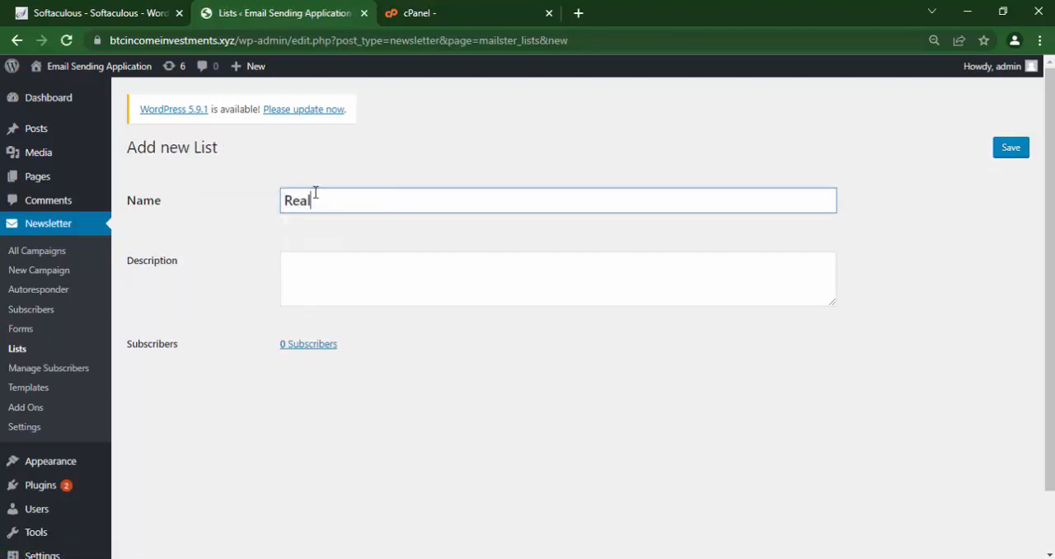
pyautogui.write(' estate list')
pyautogui.click(291, 265)
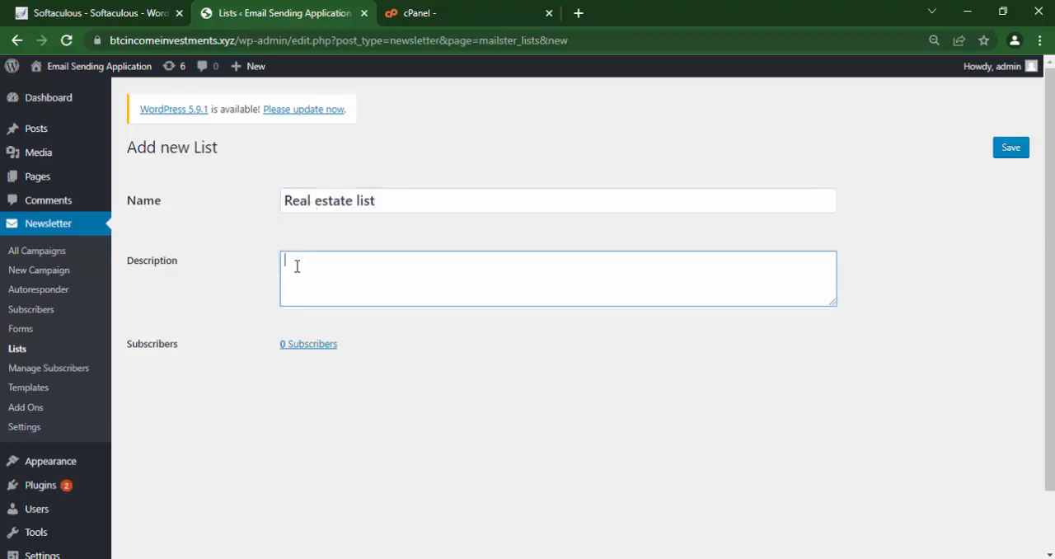
pyautogui.write('For real estate')
pyautogui.click(1011, 150)
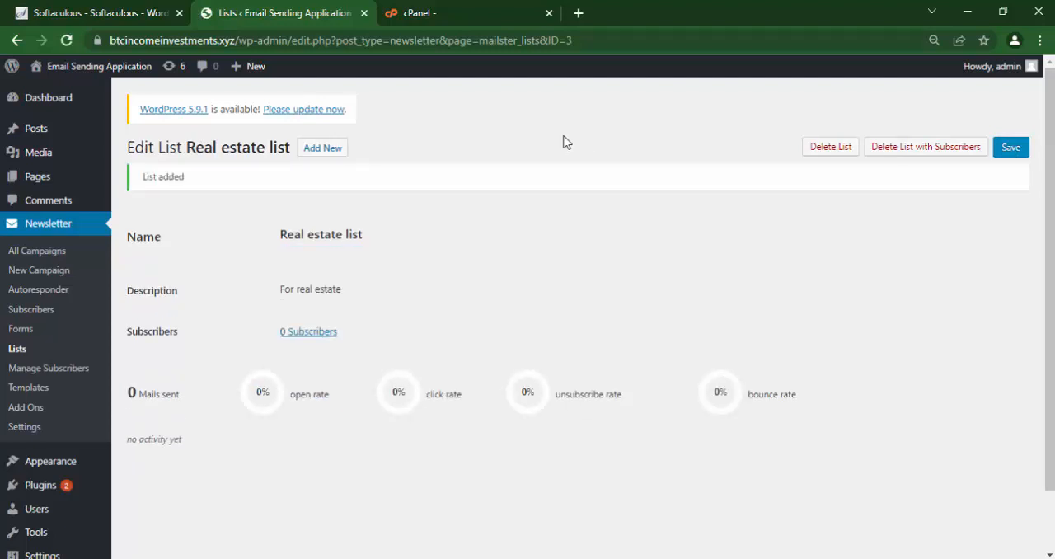
# Open the subscribers of Clothing list and go to the subscriber import page.
pyautogui.click(16, 351)
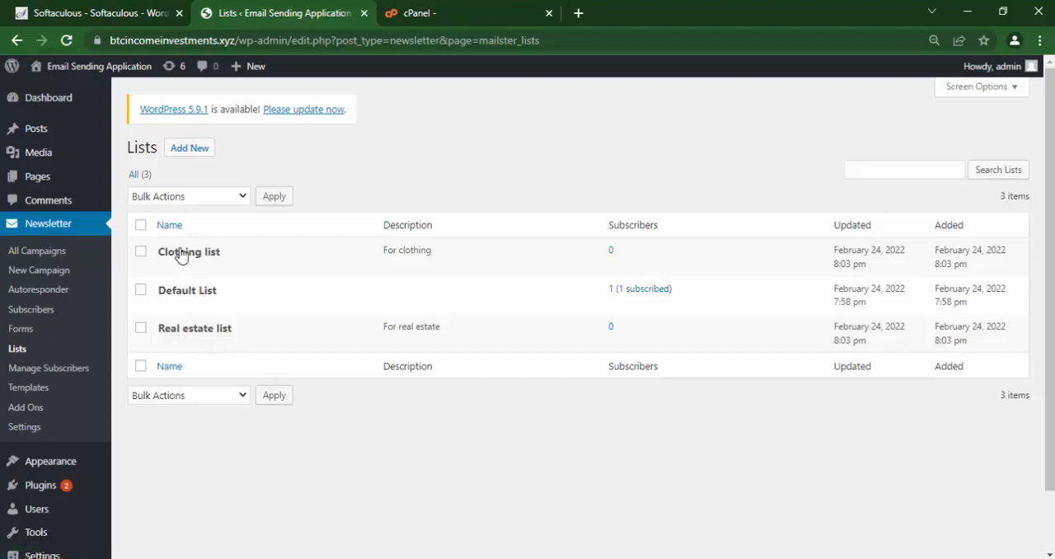
pyautogui.click(181, 253)
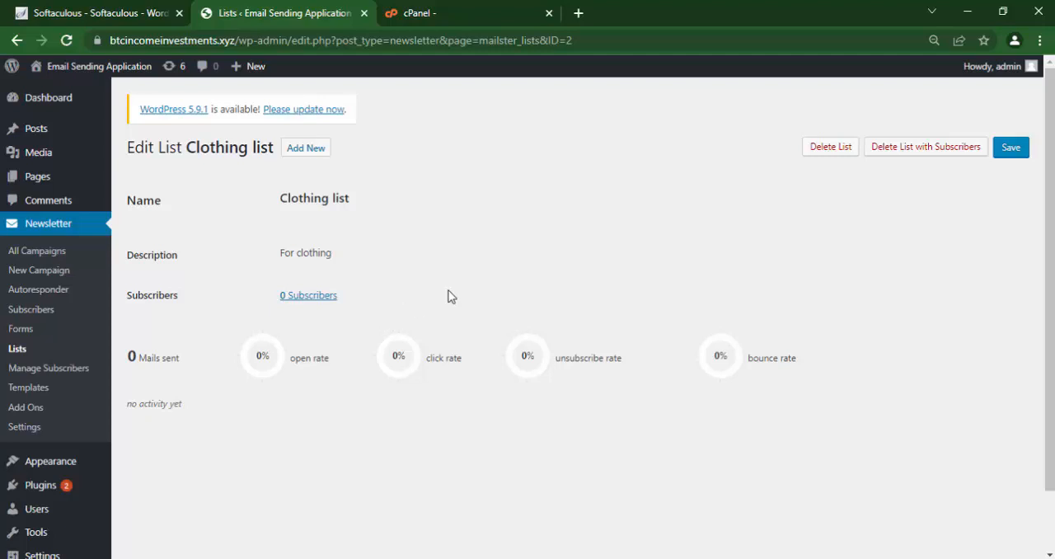
pyautogui.click(310, 298)
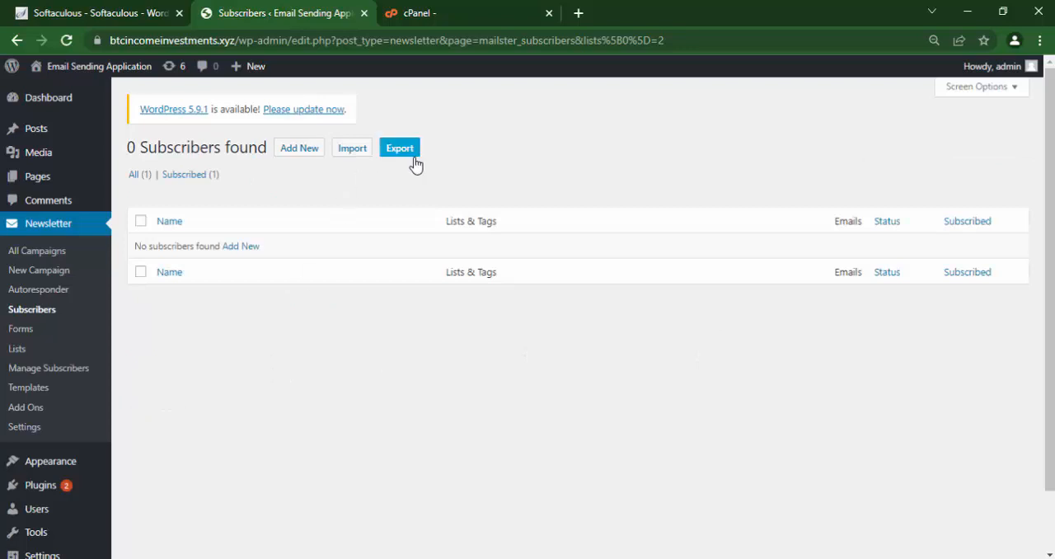
pyautogui.click(351, 157)
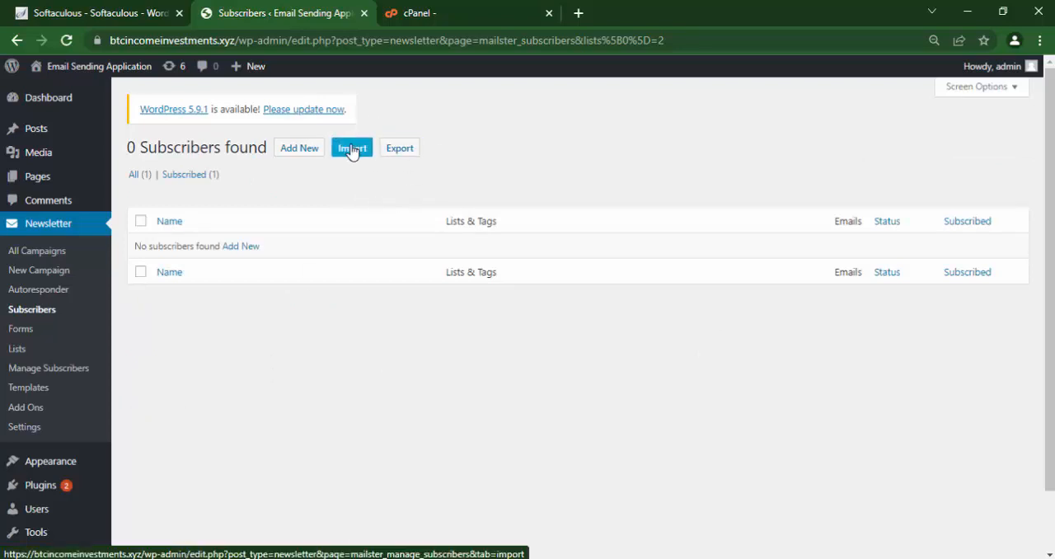
pyautogui.click(352, 152)
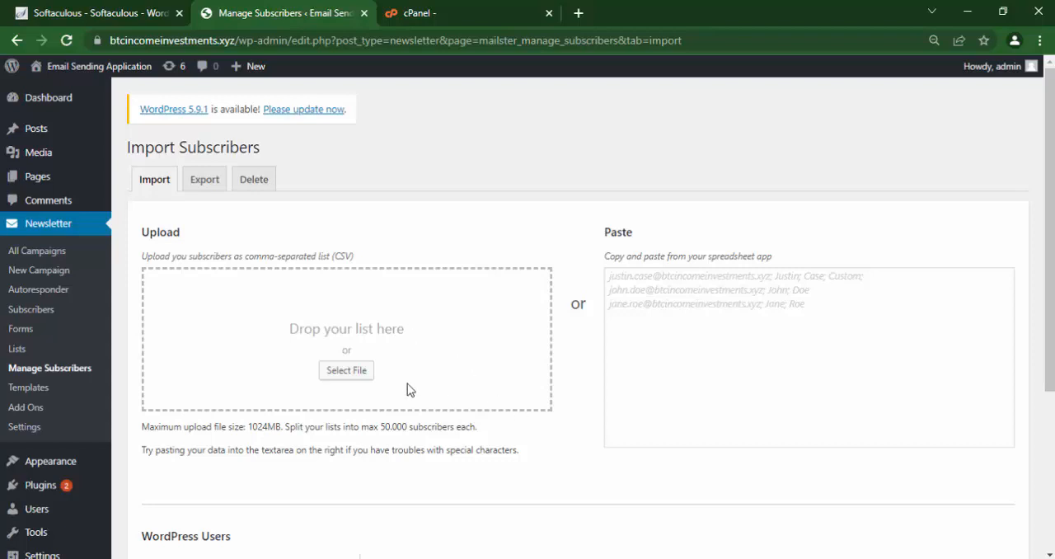
# Upload the subscriber file I2 from the newfolder1 folder for import.
pyautogui.click(335, 377)
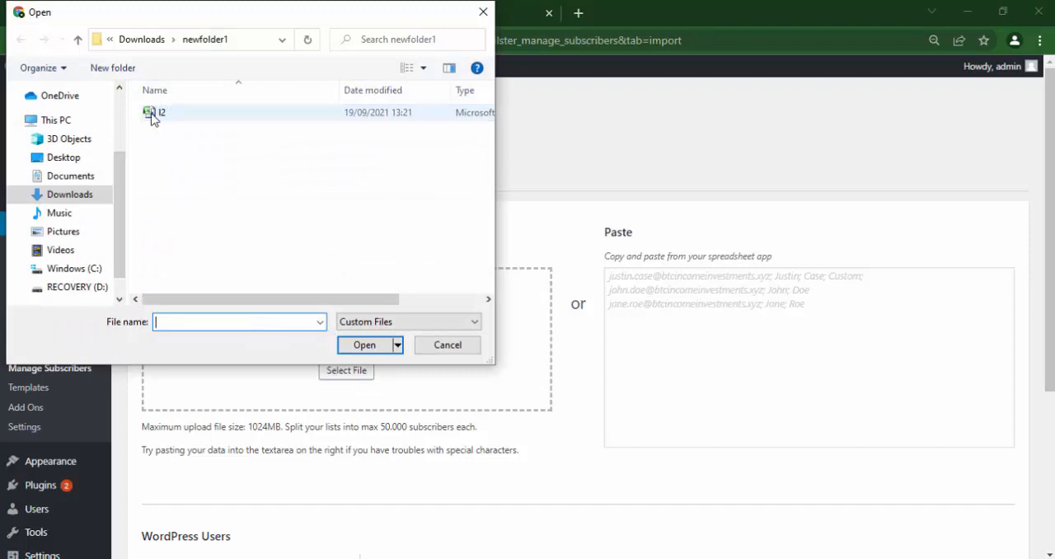
pyautogui.click(153, 115)
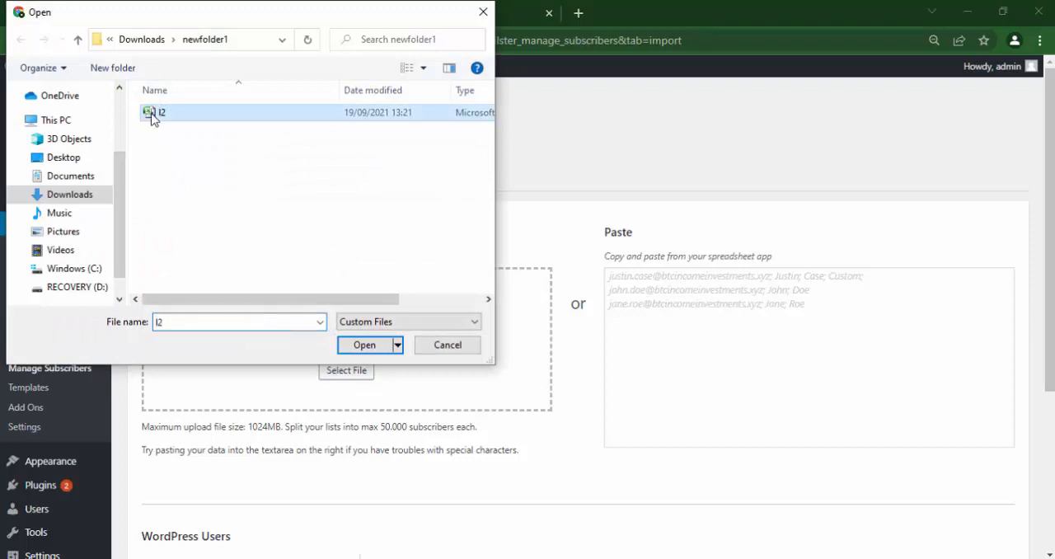
pyautogui.click(360, 346)
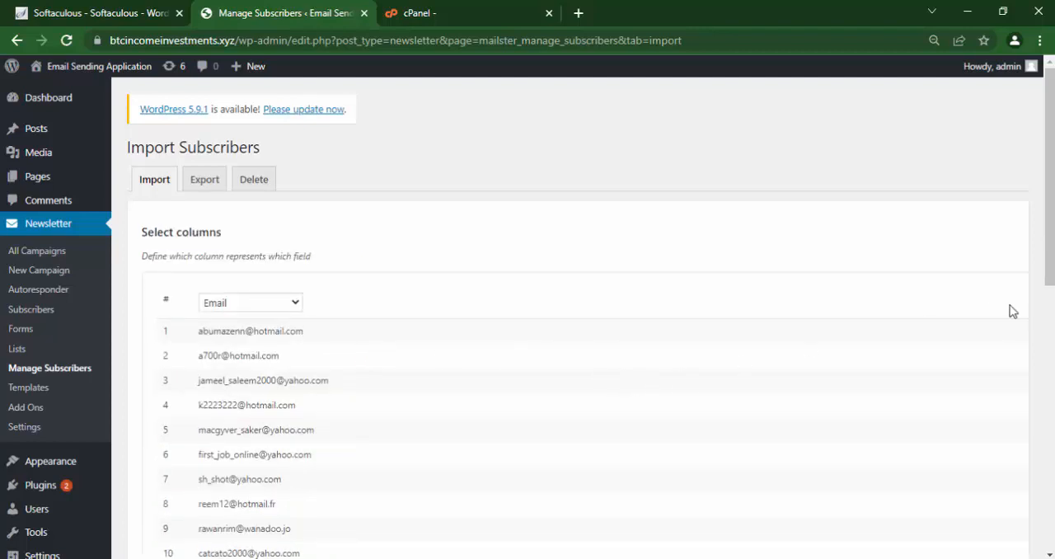
# Assign the uploaded contacts to Clothing list and run the import.
pyautogui.moveTo(1051, 208); pyautogui.dragTo(1050, 333)
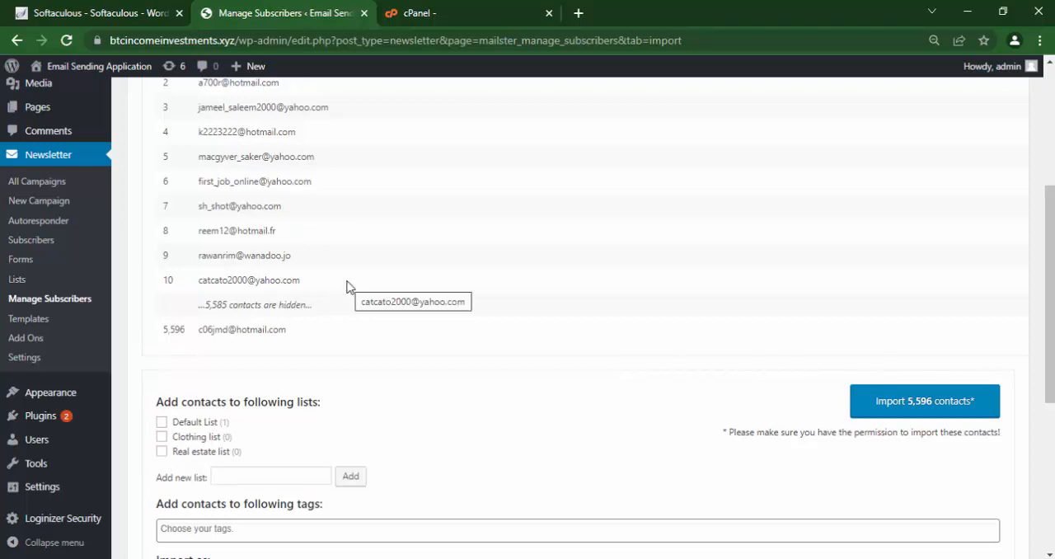
pyautogui.click(161, 439)
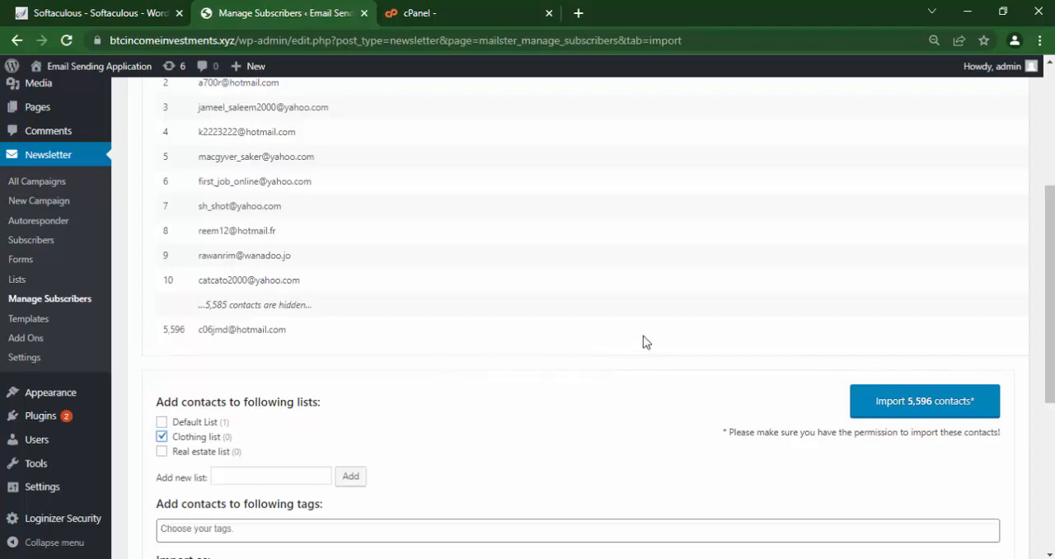
pyautogui.click(921, 403)
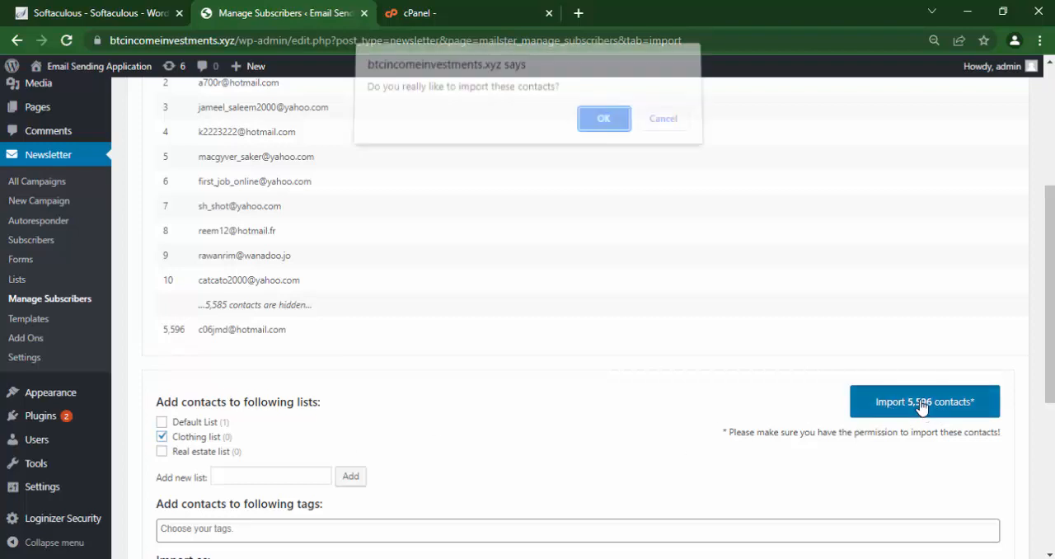
pyautogui.click(601, 130)
pyautogui.click(601, 130)
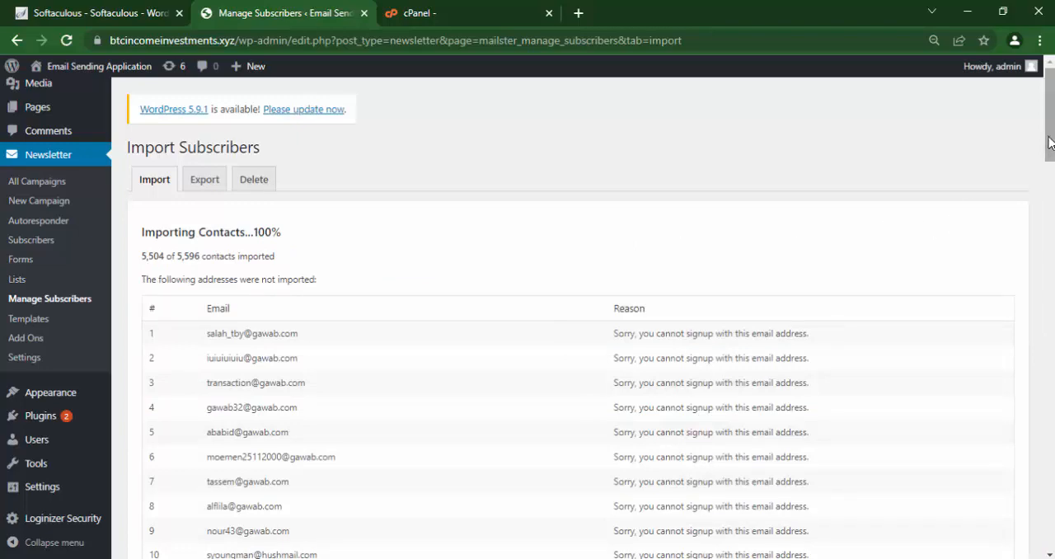
# Review the addresses that were not imported, and check the subscriber lists overview.
pyautogui.moveTo(1052, 109); pyautogui.dragTo(1054, 468)
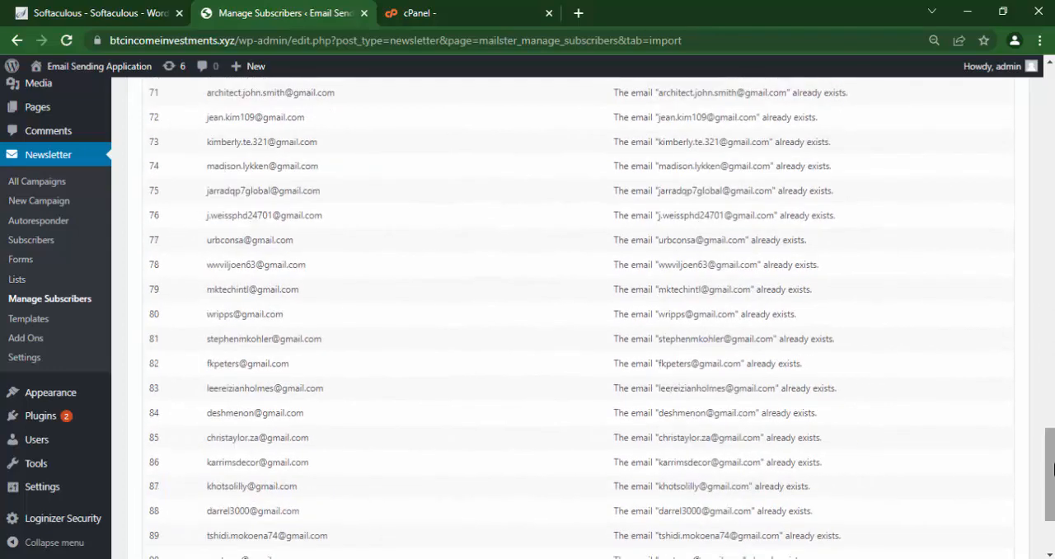
pyautogui.click(12, 280)
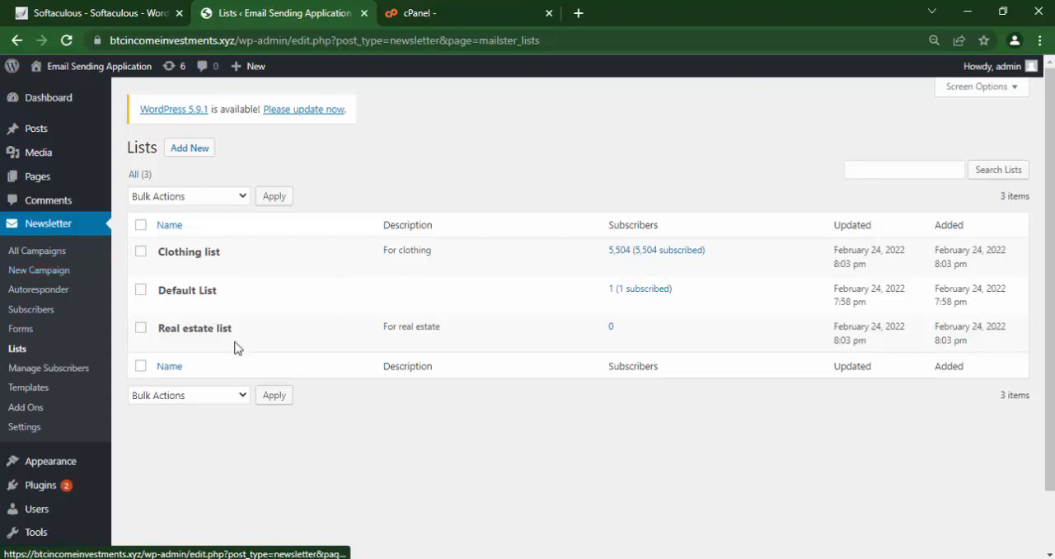
# Start a new newsletter campaign and title it Cothing Camp.
pyautogui.click(27, 272)
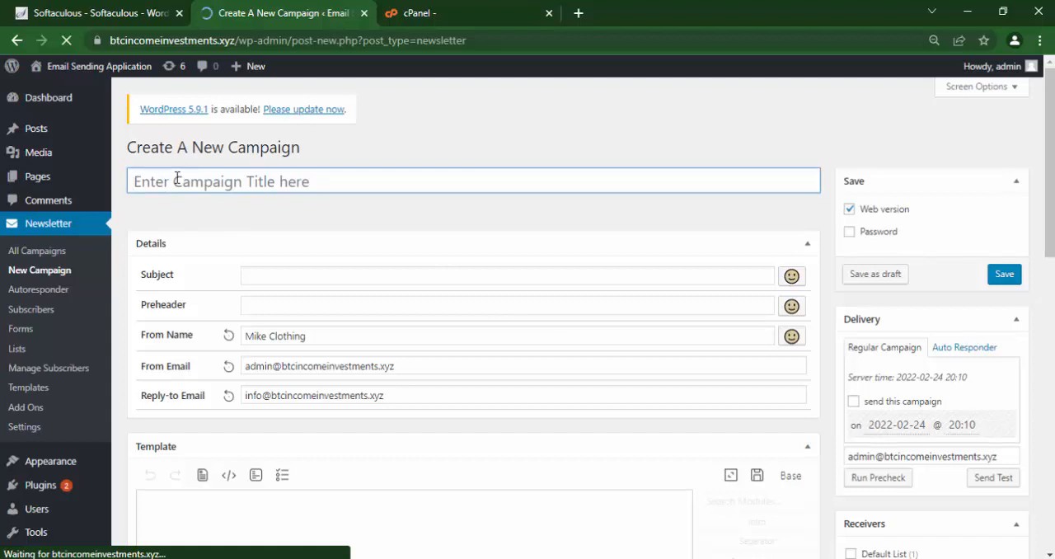
pyautogui.write('C')
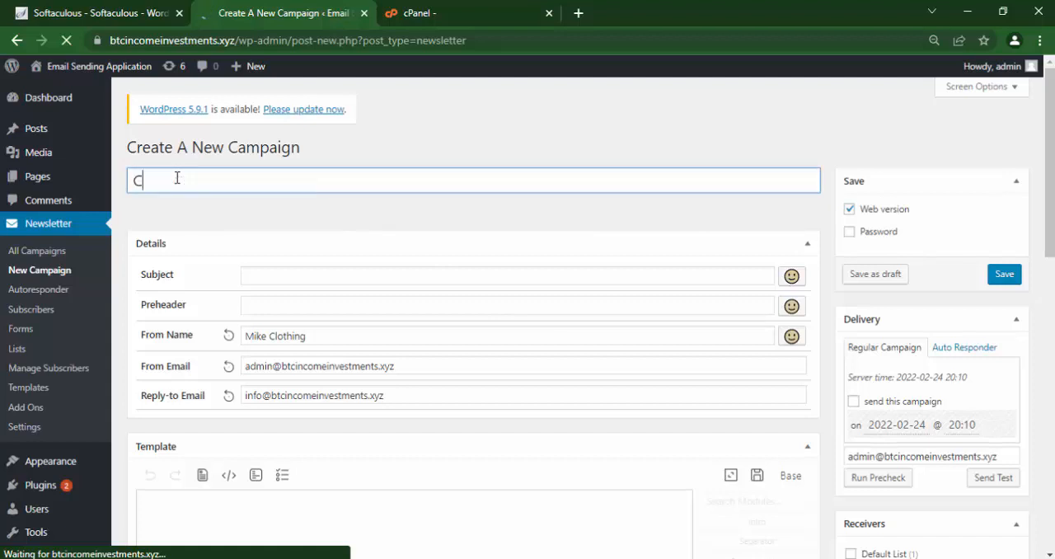
pyautogui.write('othing Camp')
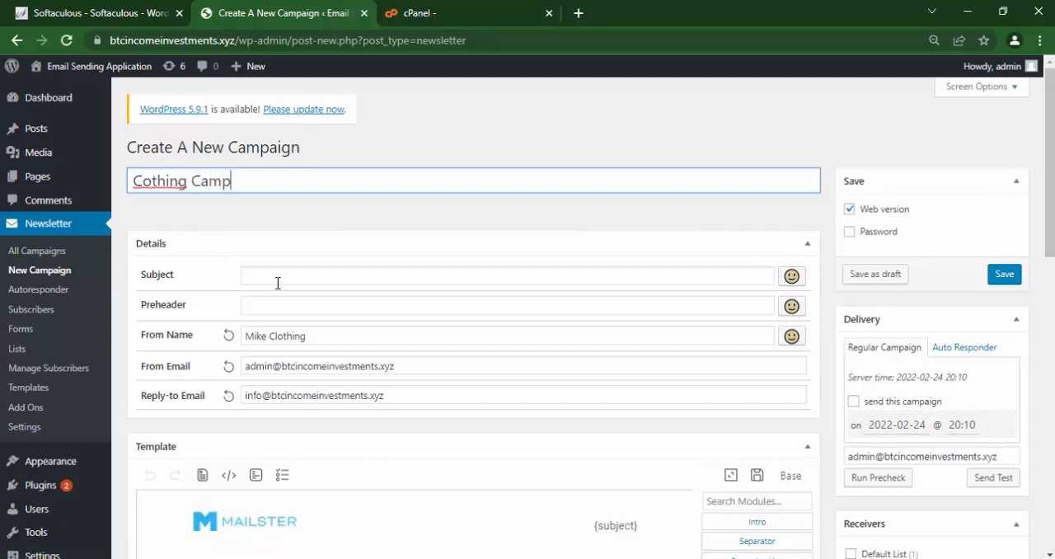
# Replace the campaign's prefilled subject with New Arrivals.
pyautogui.click(293, 281)
pyautogui.hotkey('ctrl', 'shift', 'Left')
pyautogui.hotkey('ctrl', 'shift', 'Left')
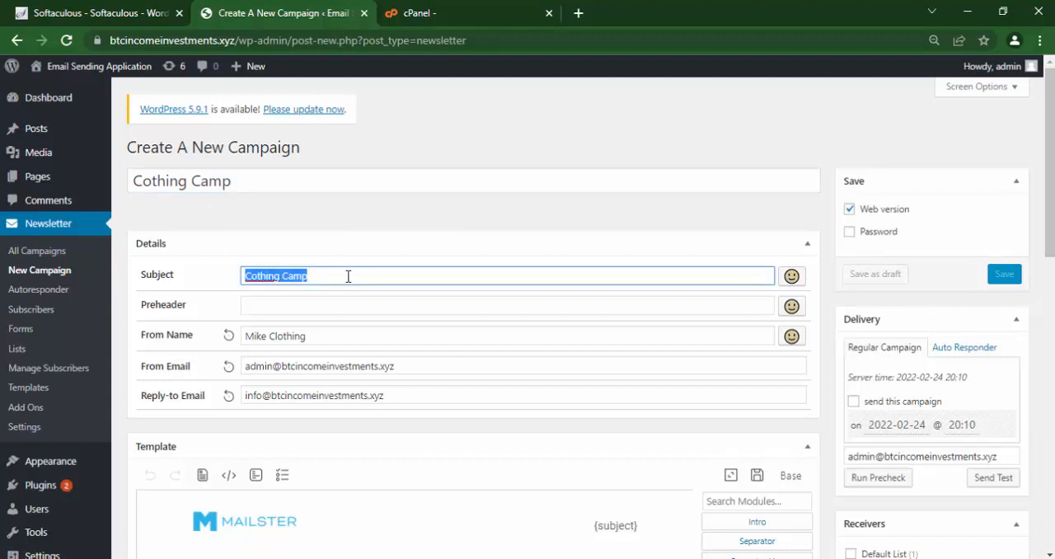
pyautogui.press('BackSpace')
pyautogui.write('New Arrivals')
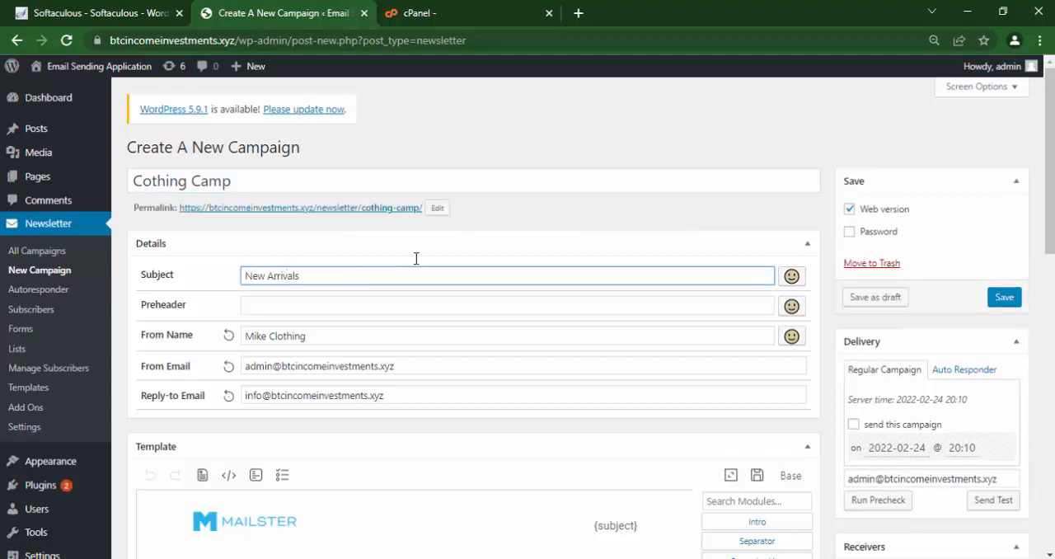
# Append the Umbrella with rain drops emoji from Travel & Places to the campaign subject.
pyautogui.click(791, 277)
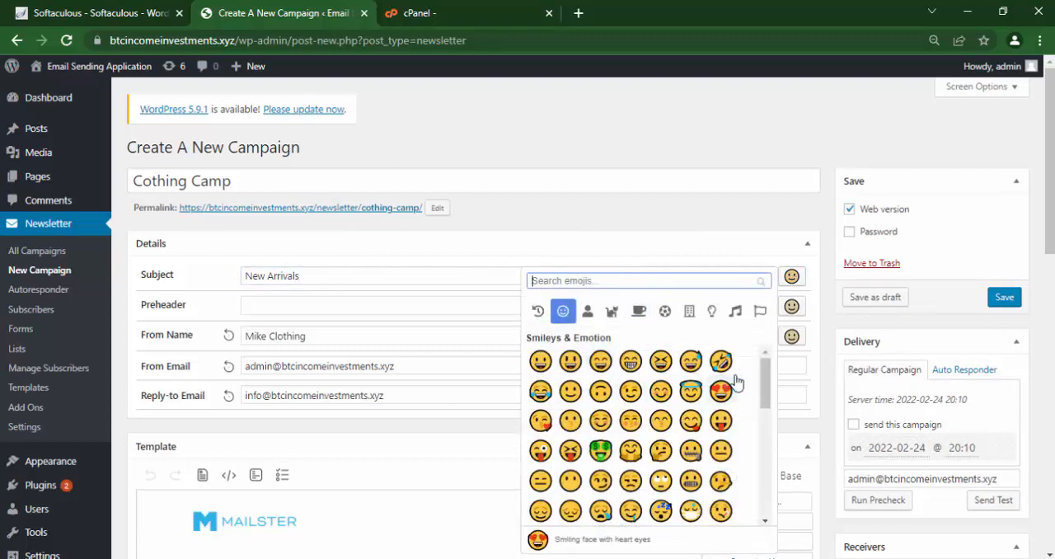
pyautogui.moveTo(773, 390); pyautogui.dragTo(765, 497)
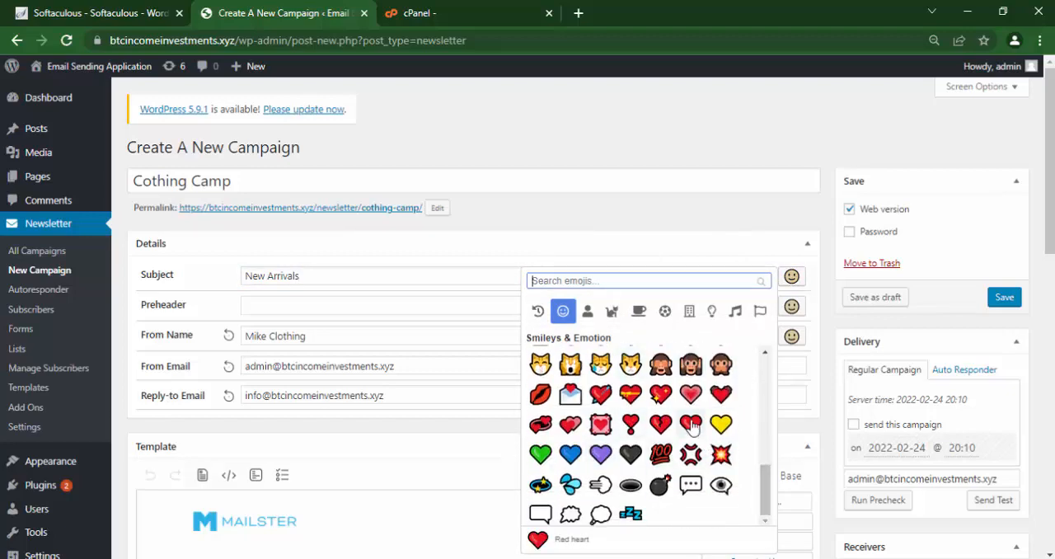
pyautogui.click(691, 313)
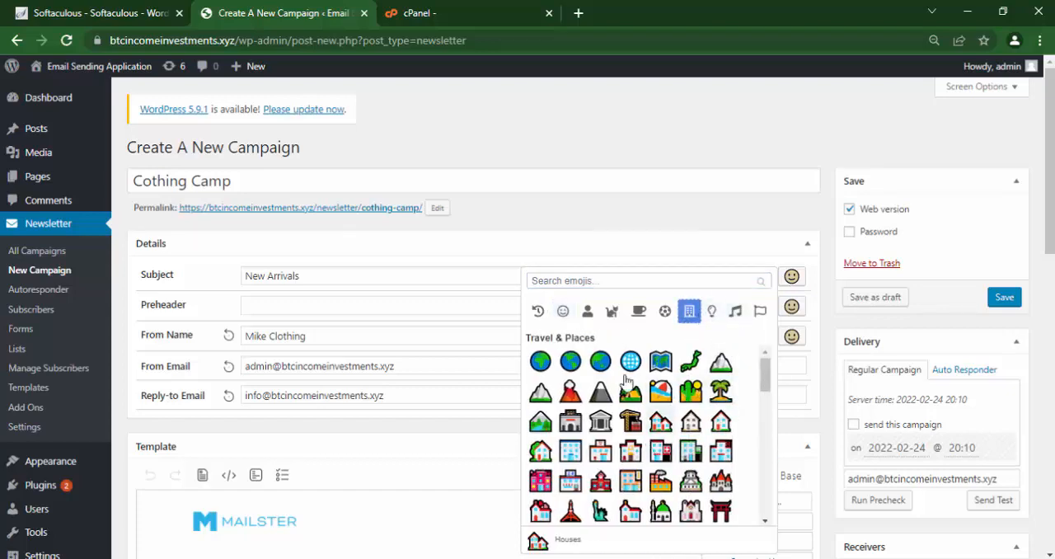
pyautogui.moveTo(766, 379); pyautogui.dragTo(764, 509)
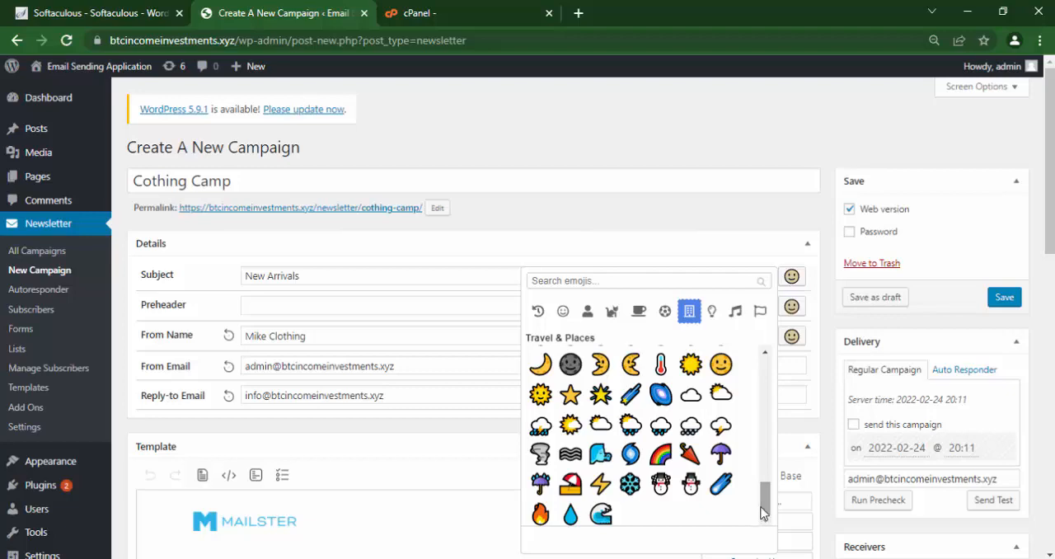
pyautogui.click(542, 486)
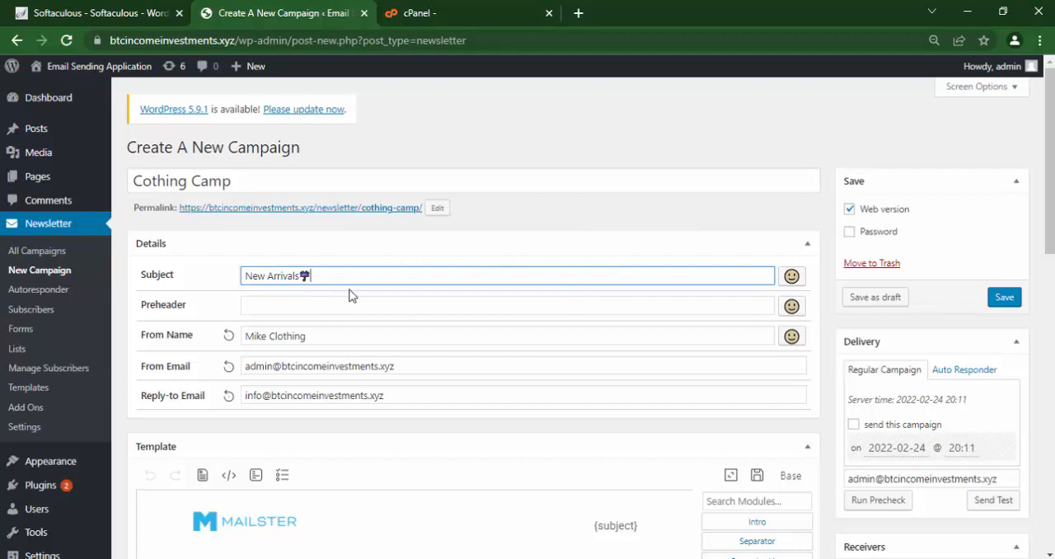
# Append the ant emoji from Animals & Nature to the end of the campaign subject.
pyautogui.click(791, 277)
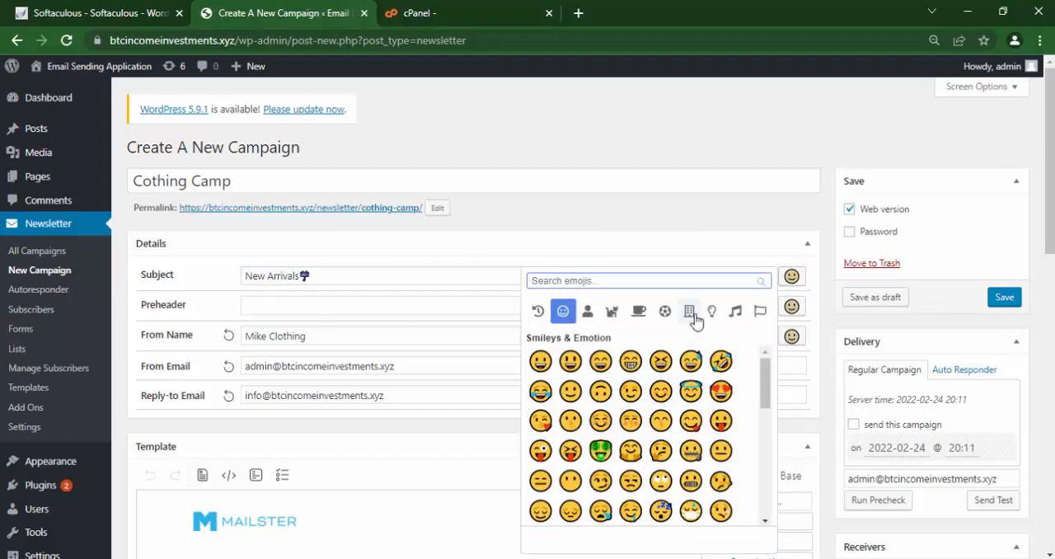
pyautogui.click(618, 318)
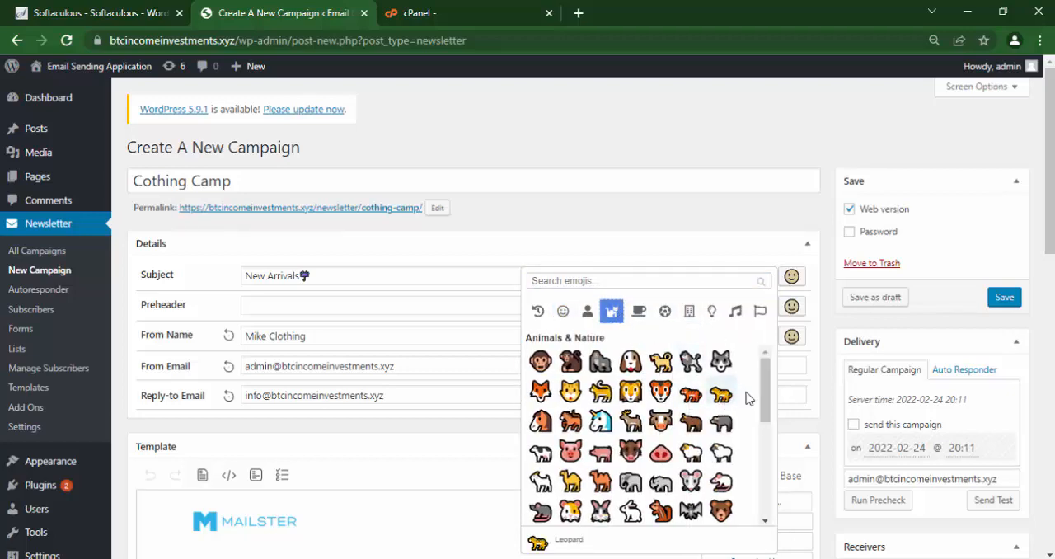
pyautogui.moveTo(763, 396); pyautogui.dragTo(759, 500)
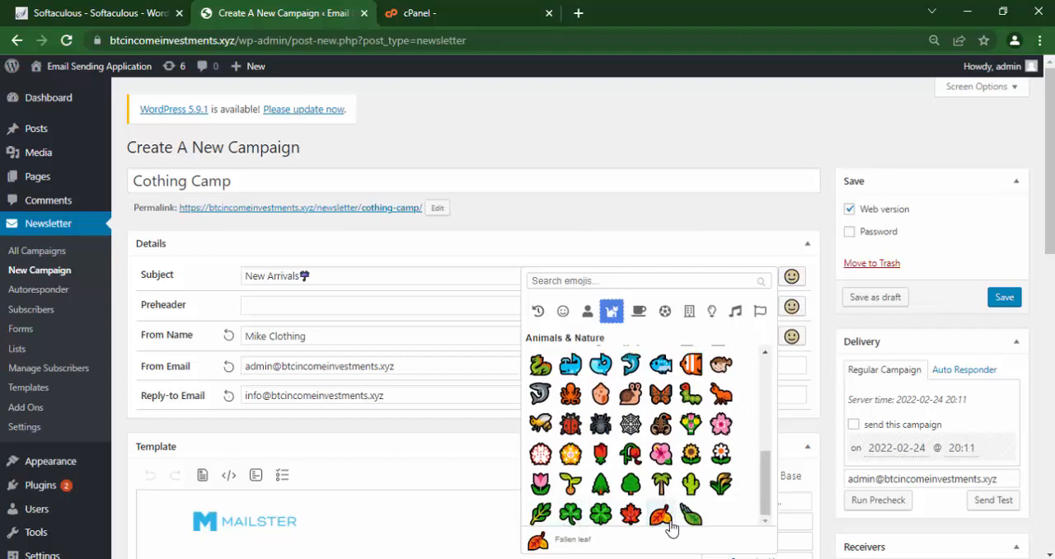
pyautogui.click(722, 396)
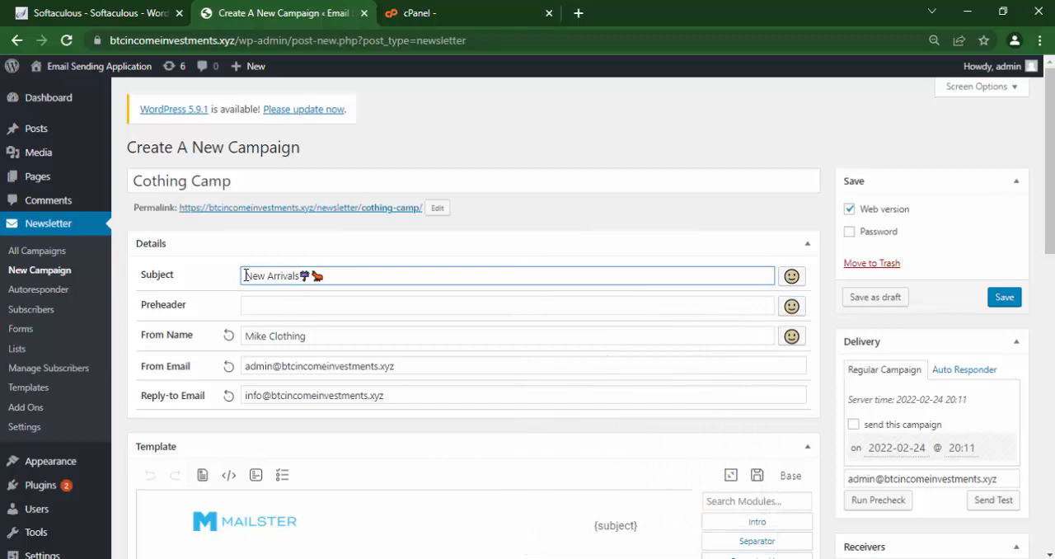
# Insert the memo emoji from Objects at the start of the subject, and set the preheader to New Arrivals, Check Now.
pyautogui.click(792, 276)
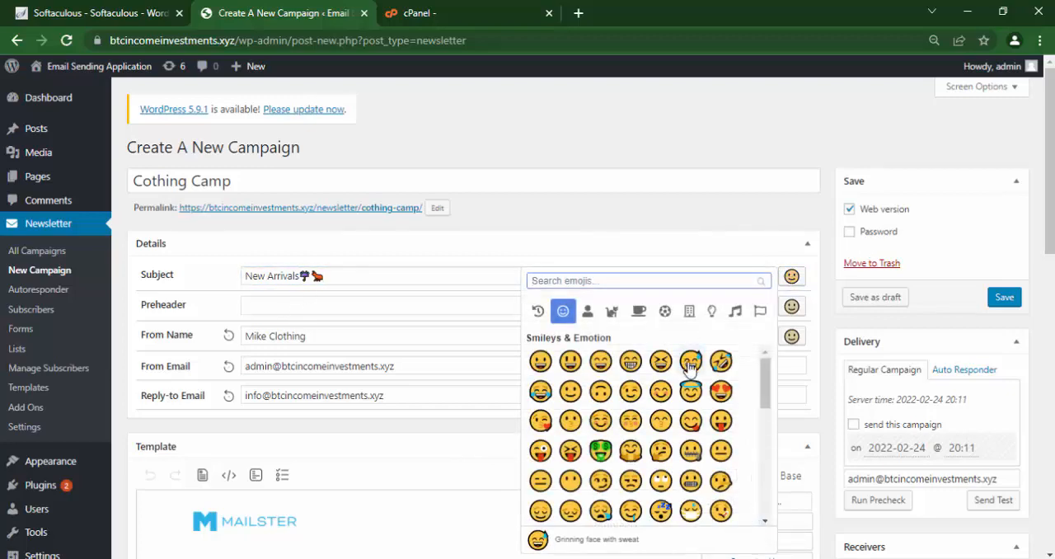
pyautogui.click(759, 312)
pyautogui.moveTo(767, 363)
pyautogui.mouseDown()
pyautogui.moveTo(760, 530)
pyautogui.moveTo(755, 351)
pyautogui.moveTo(766, 412)
pyautogui.moveTo(758, 502)
pyautogui.moveTo(770, 494)
pyautogui.moveTo(770, 366)
pyautogui.mouseUp()
pyautogui.click(734, 310)
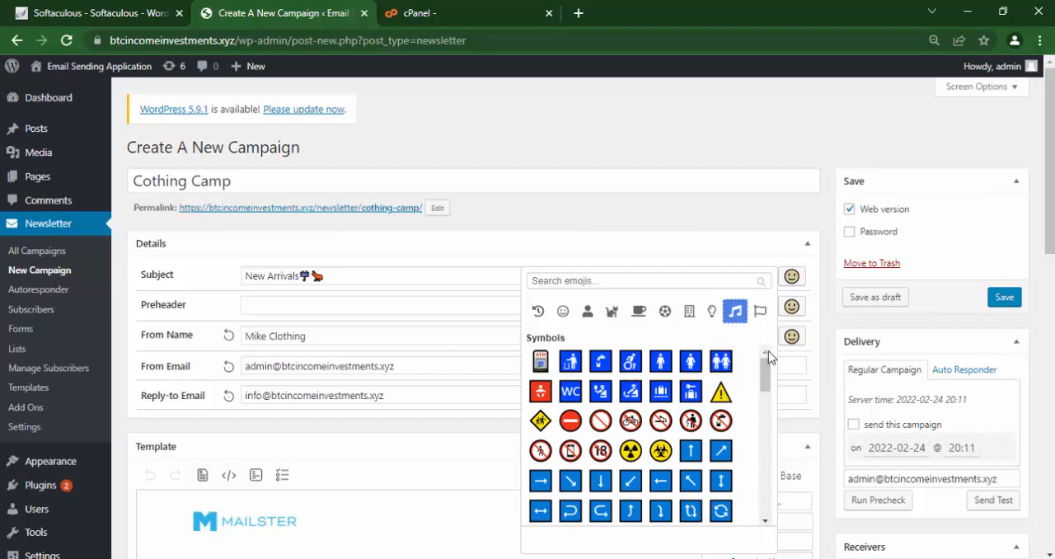
pyautogui.click(709, 313)
pyautogui.moveTo(766, 366); pyautogui.dragTo(767, 471)
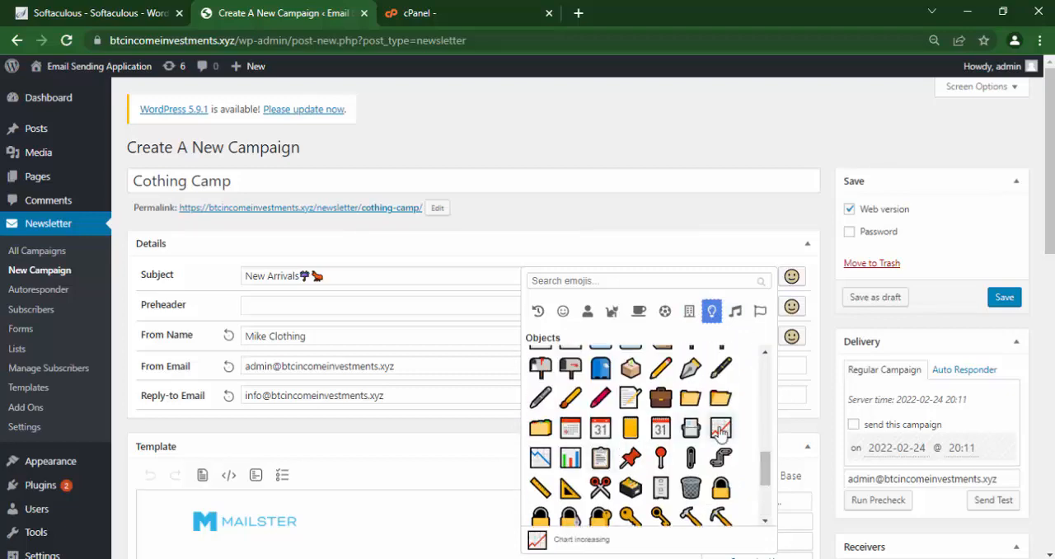
pyautogui.click(631, 400)
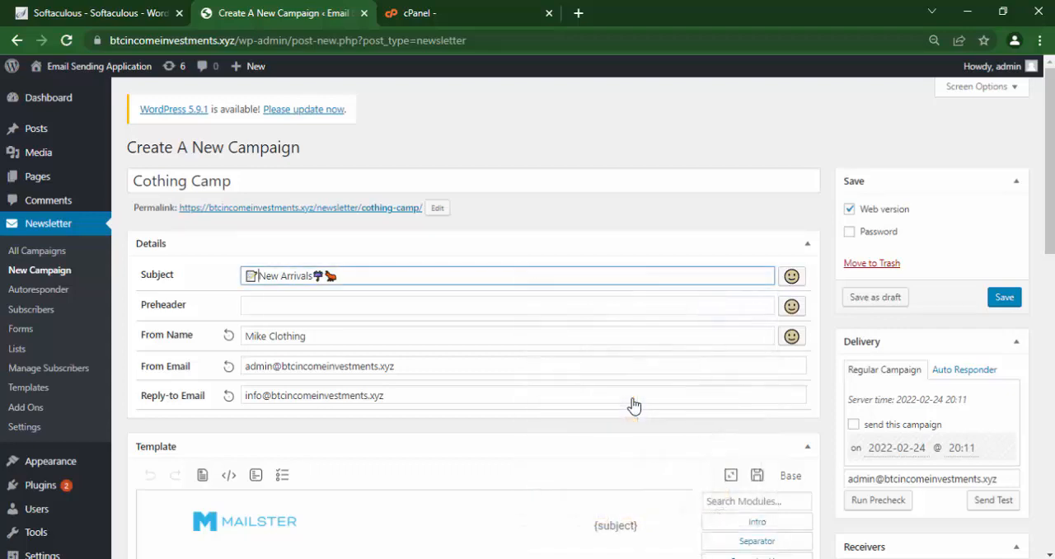
pyautogui.click(342, 306)
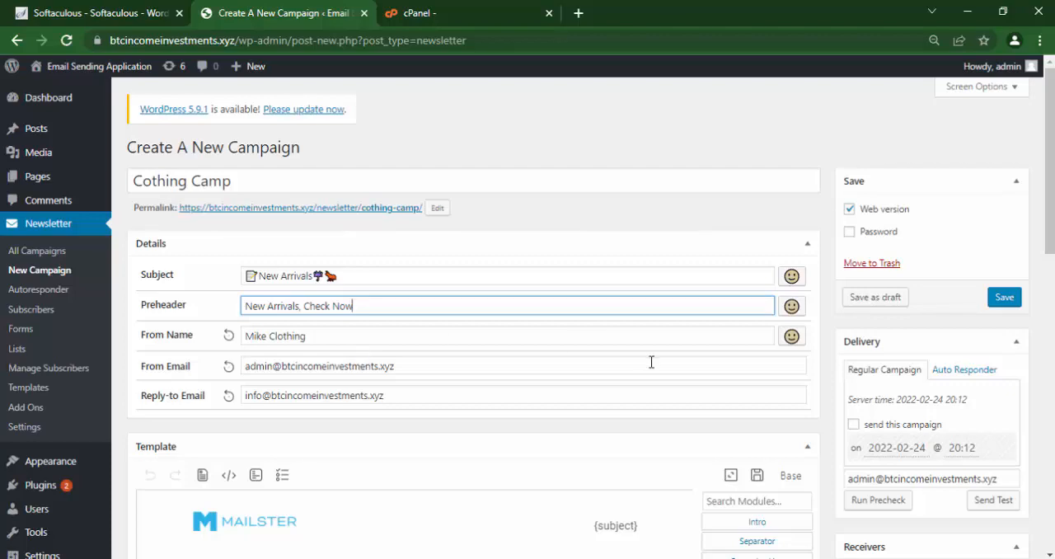
pyautogui.scroll(-3, 380, 165)
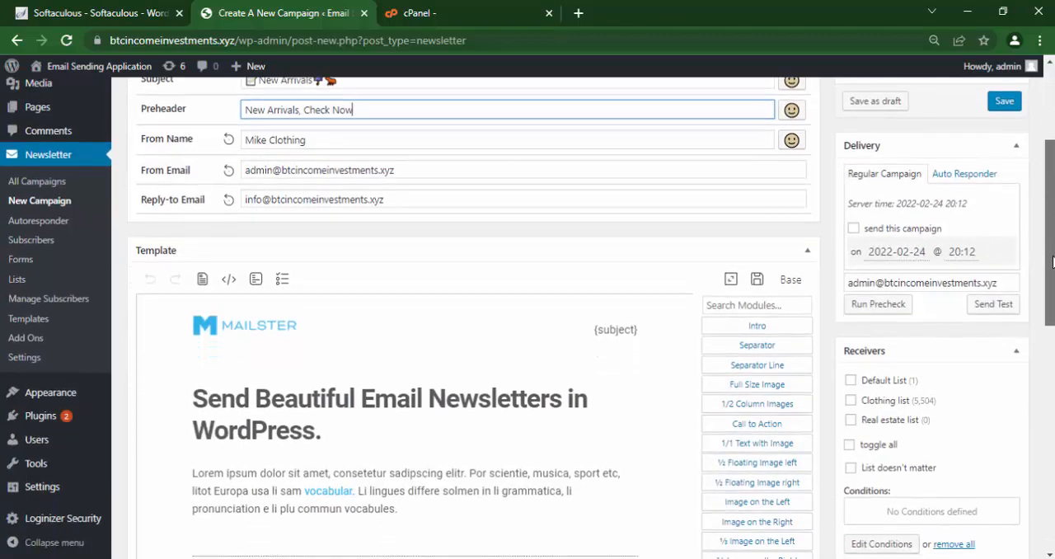
pyautogui.click(251, 270)
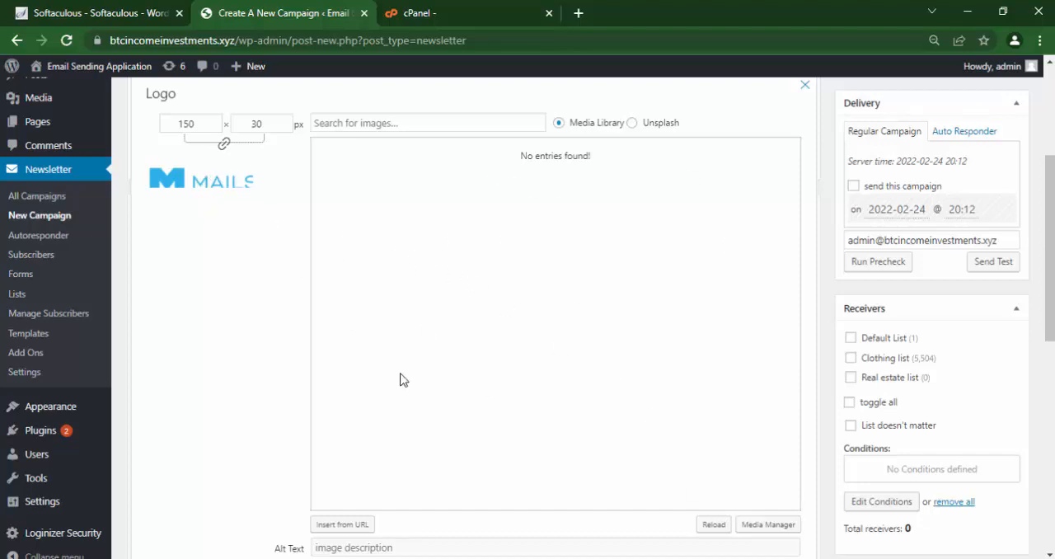
pyautogui.moveTo(1049, 249); pyautogui.dragTo(1049, 333)
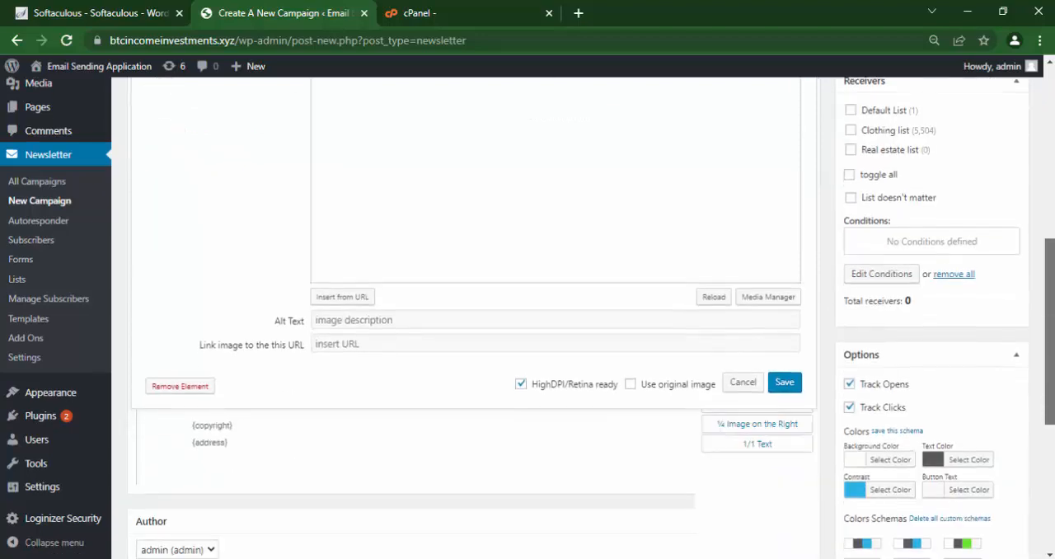
pyautogui.click(743, 384)
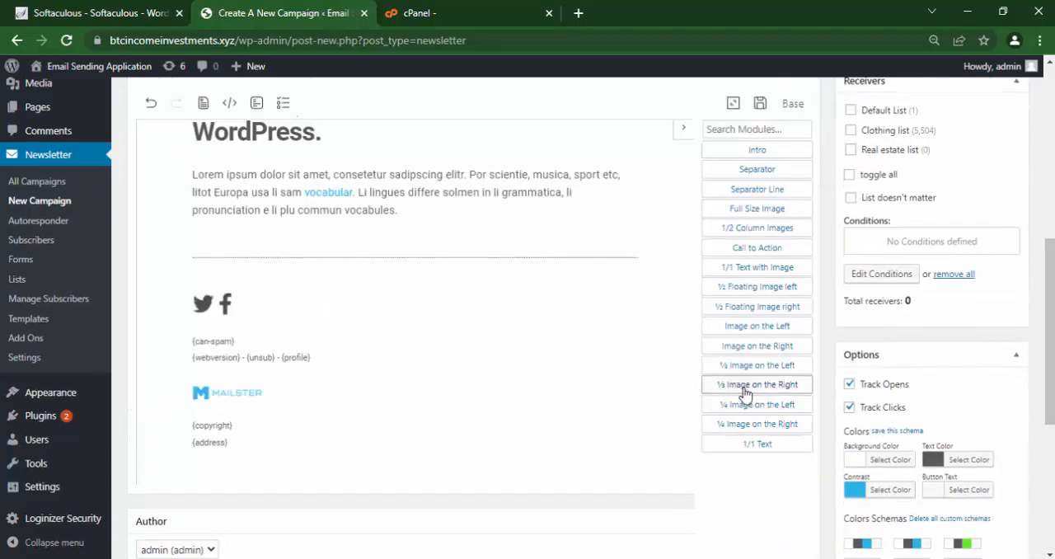
# Replace the intro module's headline in the campaign template with Check Out New Stocks.
pyautogui.moveTo(1050, 375); pyautogui.dragTo(1050, 301)
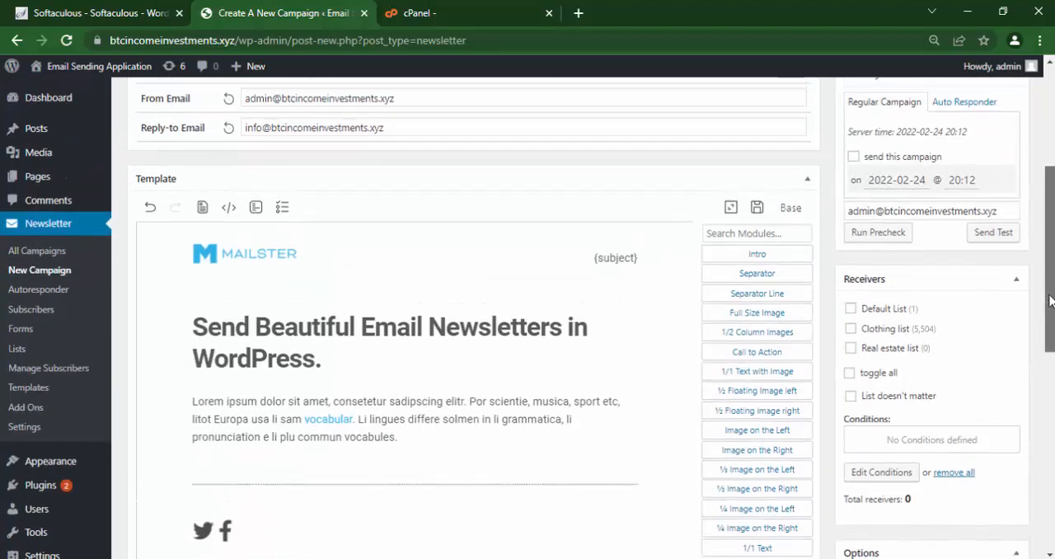
pyautogui.click(379, 333)
pyautogui.click(380, 330)
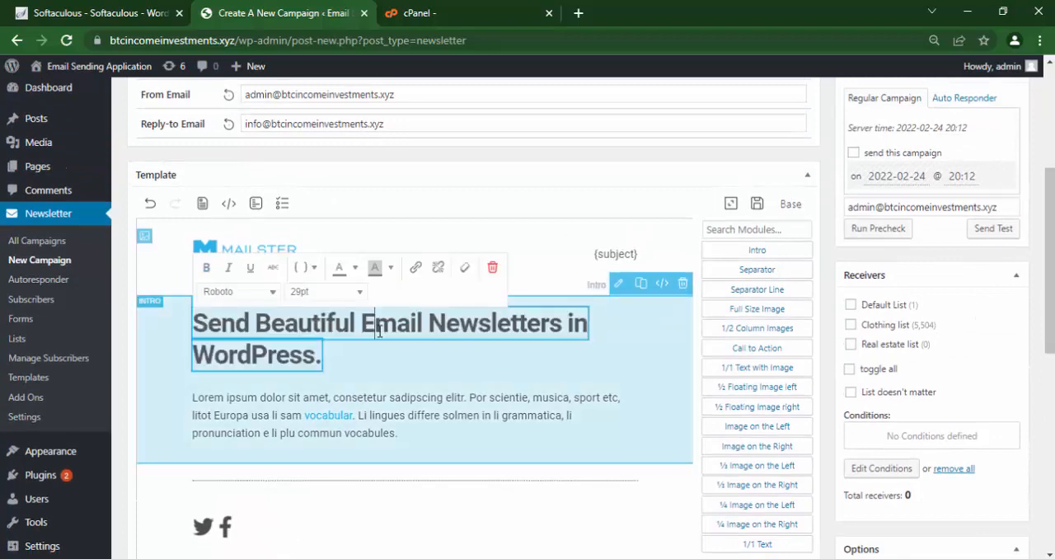
pyautogui.hotkey('ctrl', 'a')
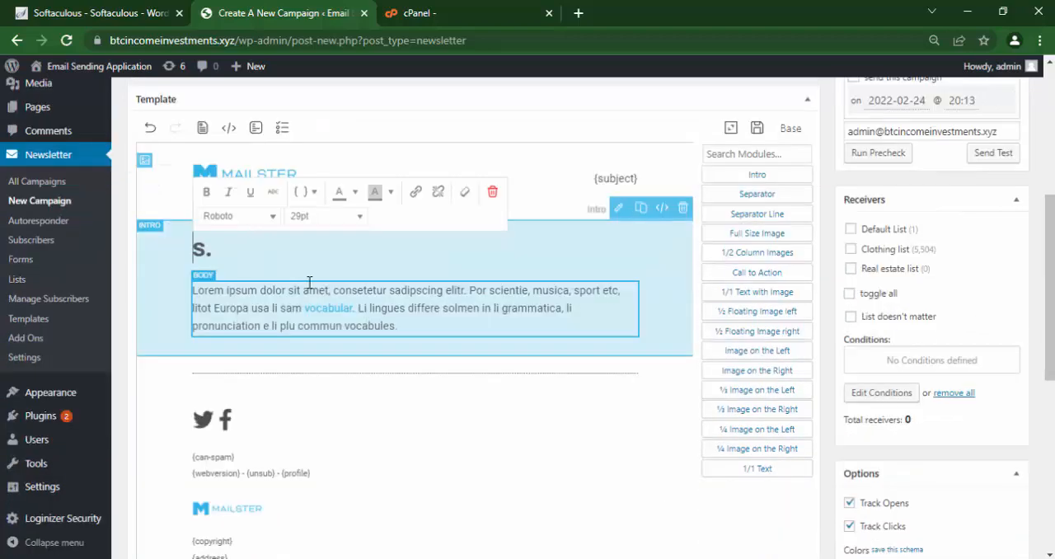
pyautogui.write('Check ')
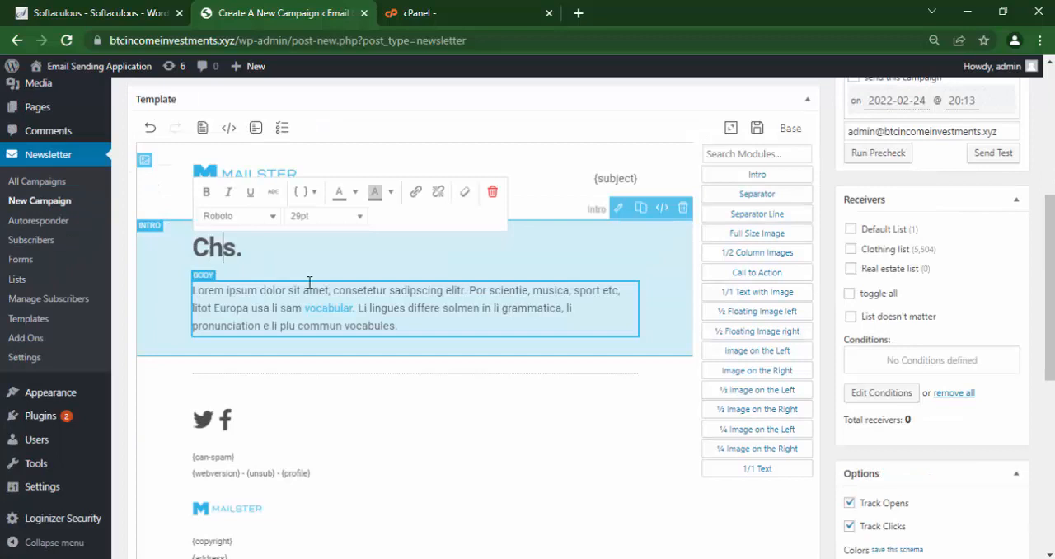
pyautogui.write('O')
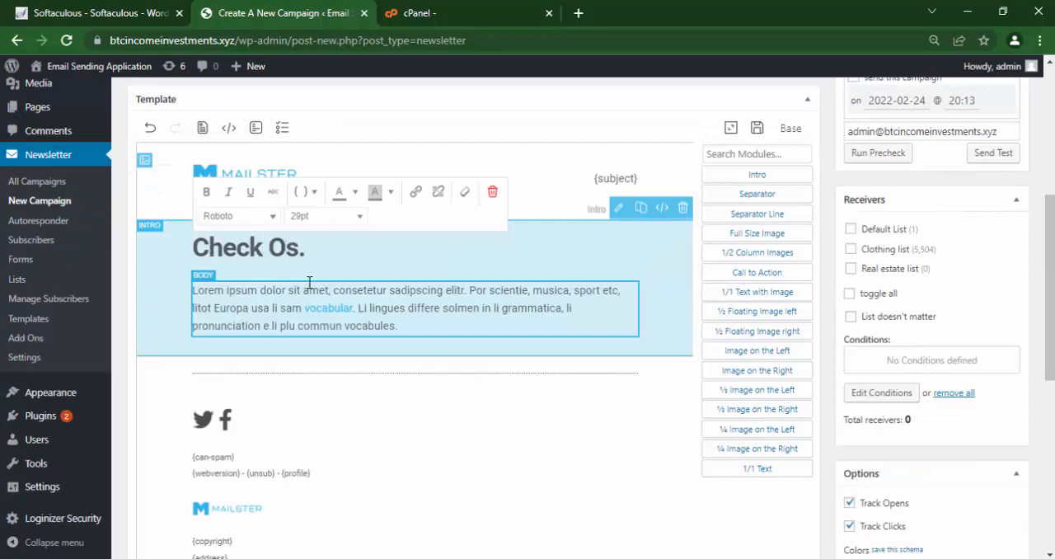
pyautogui.write('U')
pyautogui.press('BackSpace')
pyautogui.write('ut Ne')
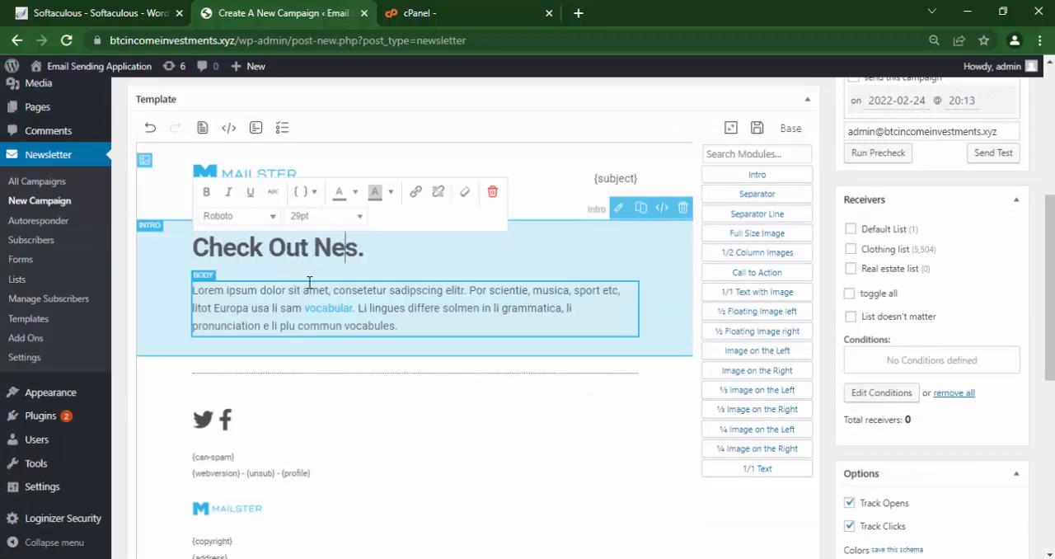
pyautogui.write('w Stocks')
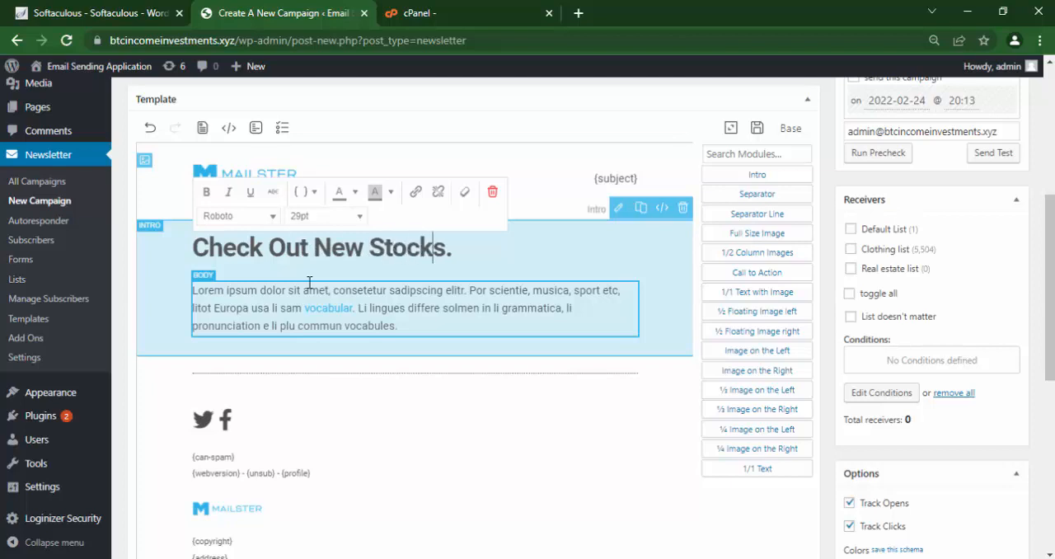
pyautogui.press('Delete')
# Replace the intro module's body paragraph with We have new stocks at amazing price.
pyautogui.tripleClick(304, 309)
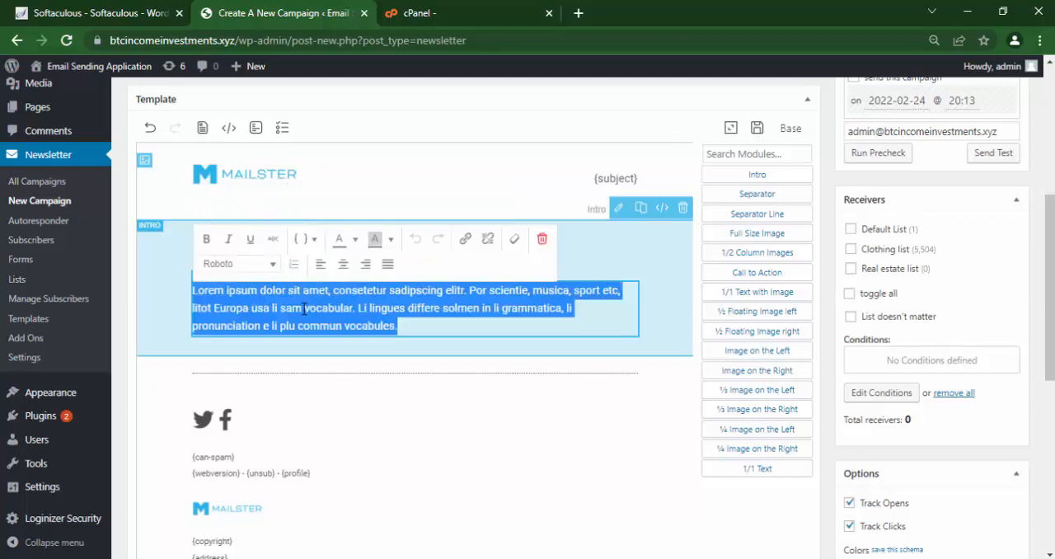
pyautogui.write('We have new stocks with amazing')
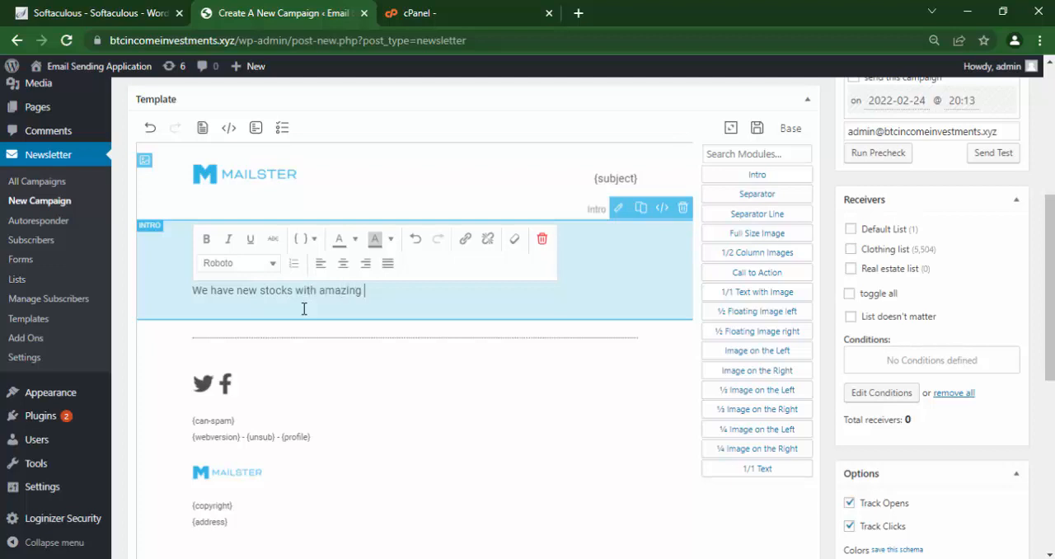
pyautogui.click(316, 292)
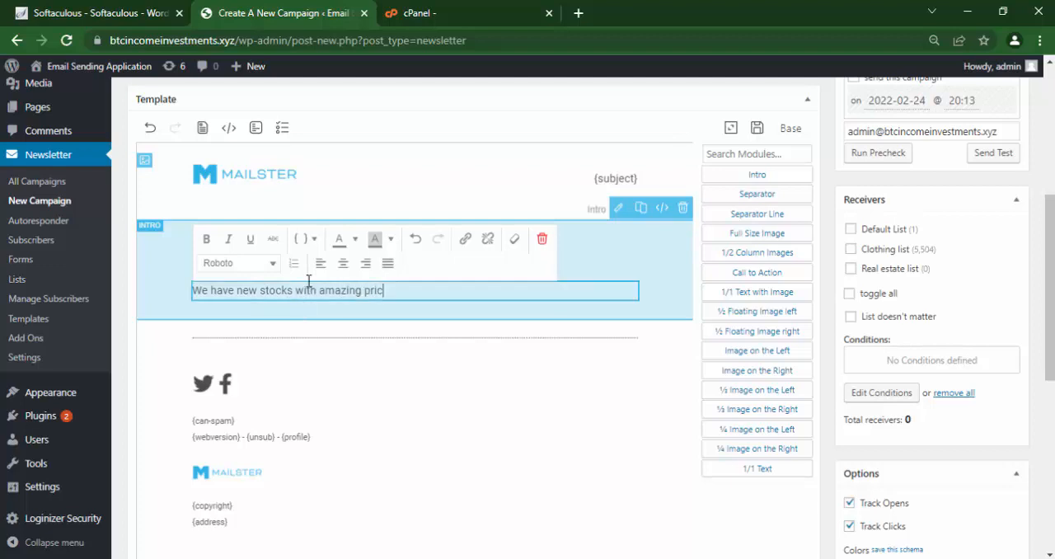
pyautogui.press('BackSpace')
pyautogui.press('BackSpace')
pyautogui.press('BackSpace')
pyautogui.press('BackSpace')
pyautogui.write('at')
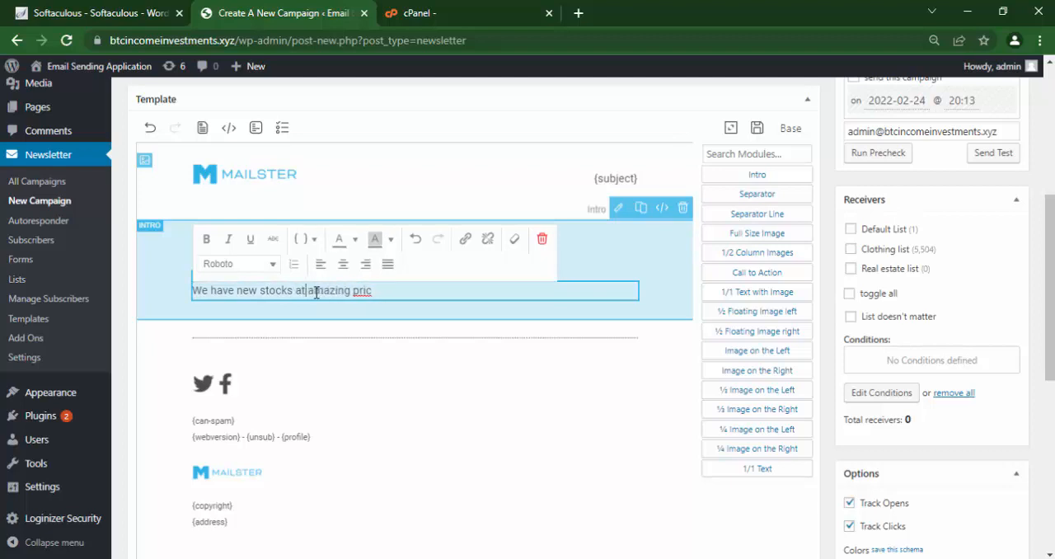
pyautogui.click(378, 299)
pyautogui.write('e')
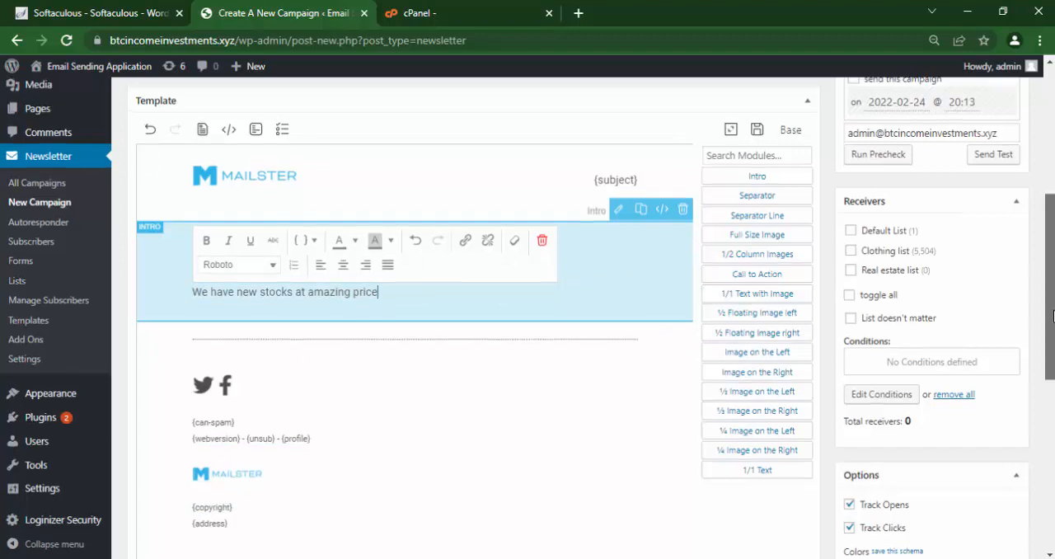
# Choose Clothing list as the campaign's receivers and enable the option to send this campaign.
pyautogui.scroll(2, 581, 467)
pyautogui.scroll(2, 527, 317)
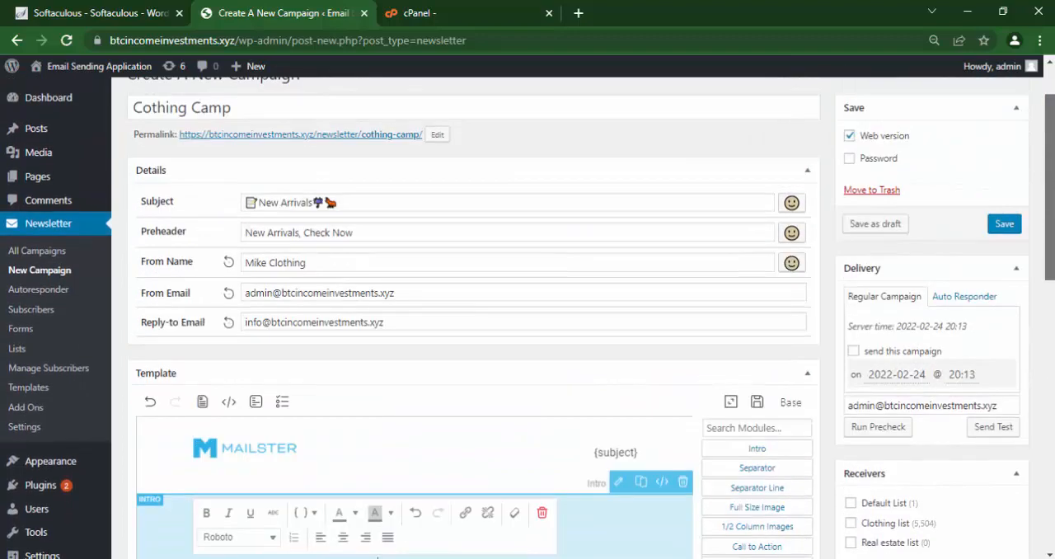
pyautogui.scroll(-3, 1051, 196)
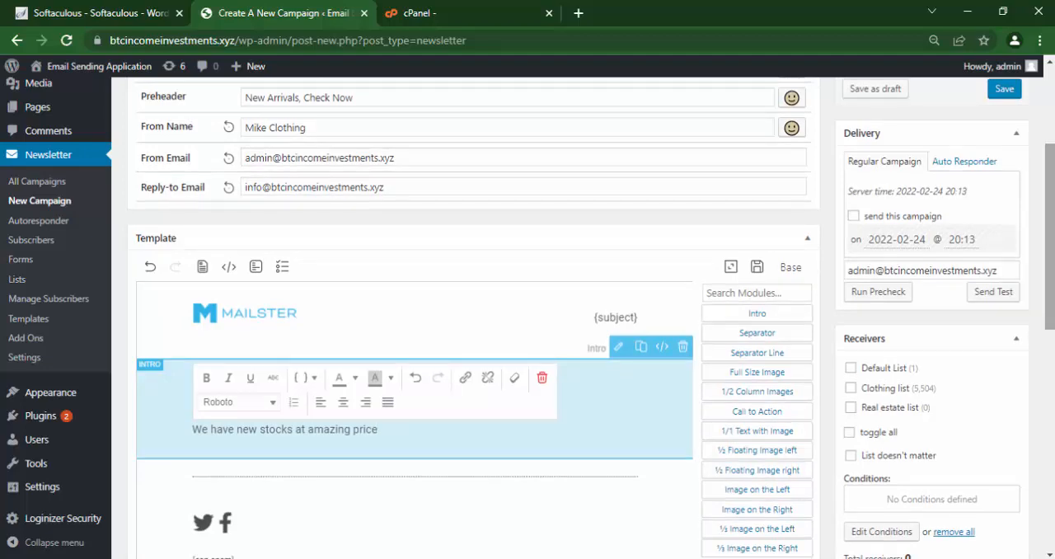
pyautogui.click(852, 389)
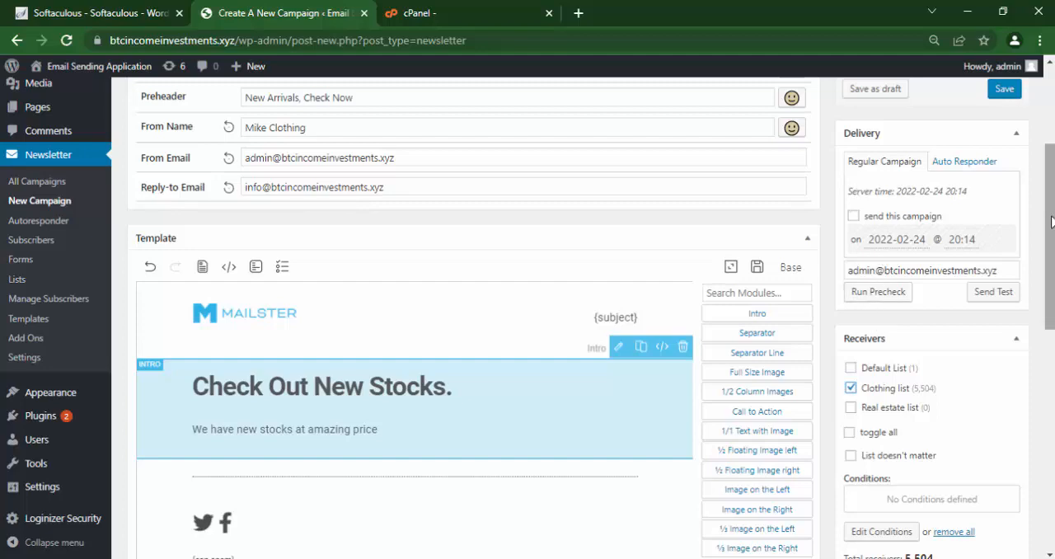
pyautogui.scroll(2, 474, 330)
pyautogui.scroll(-2, 869, 247)
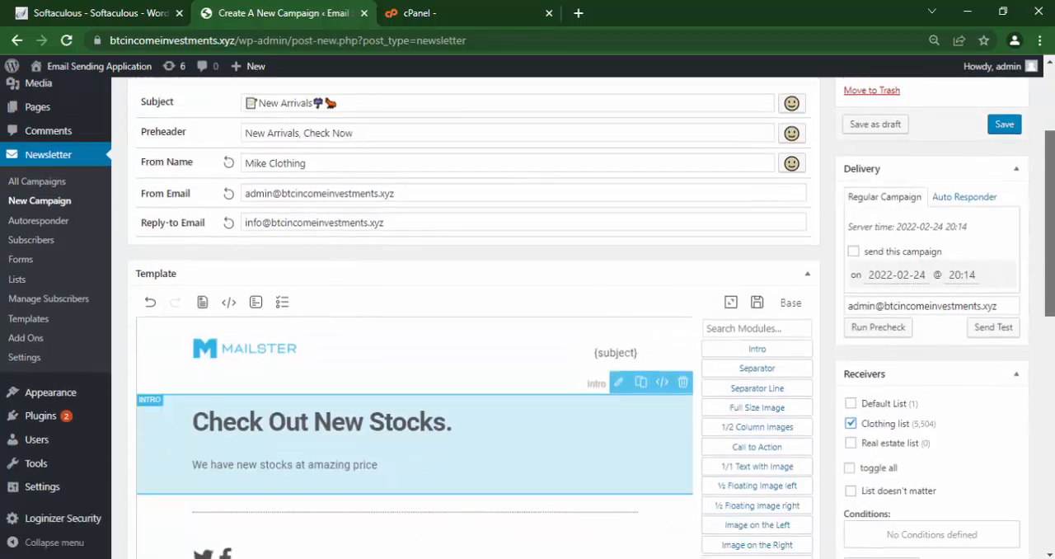
pyautogui.click(854, 253)
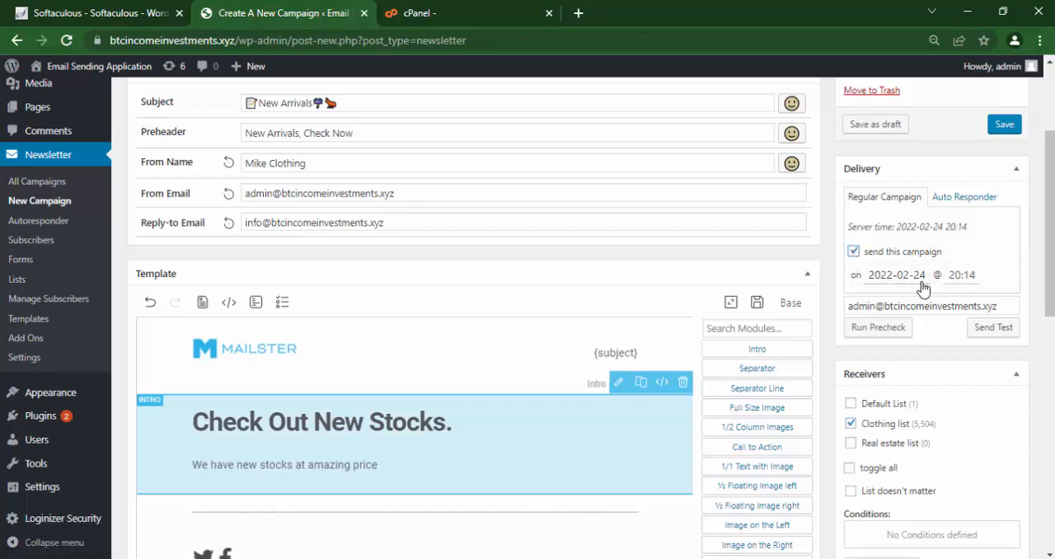
# Replace the test recipient with your own e-mail address and send a test of the campaign.
pyautogui.moveTo(1007, 307); pyautogui.dragTo(839, 314)
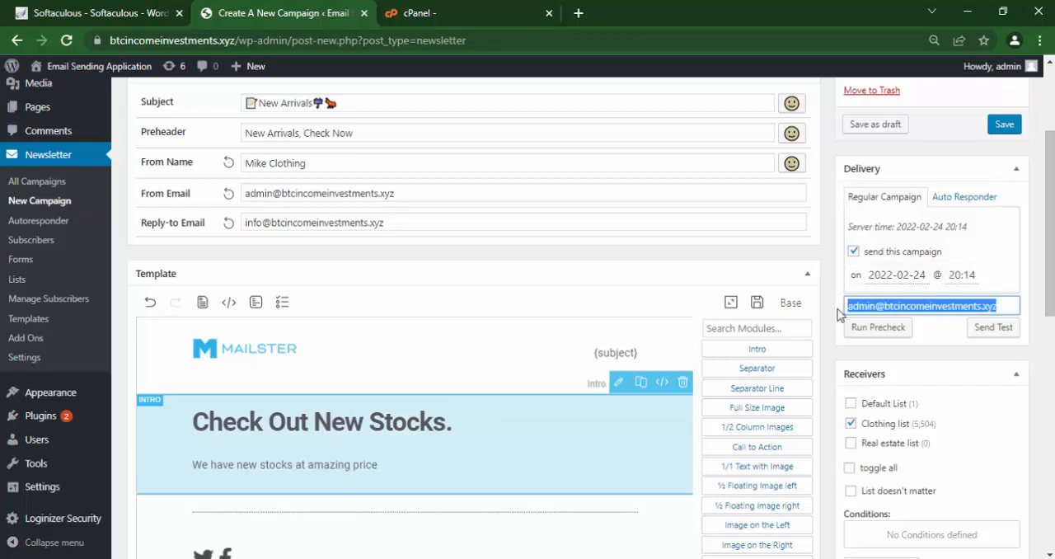
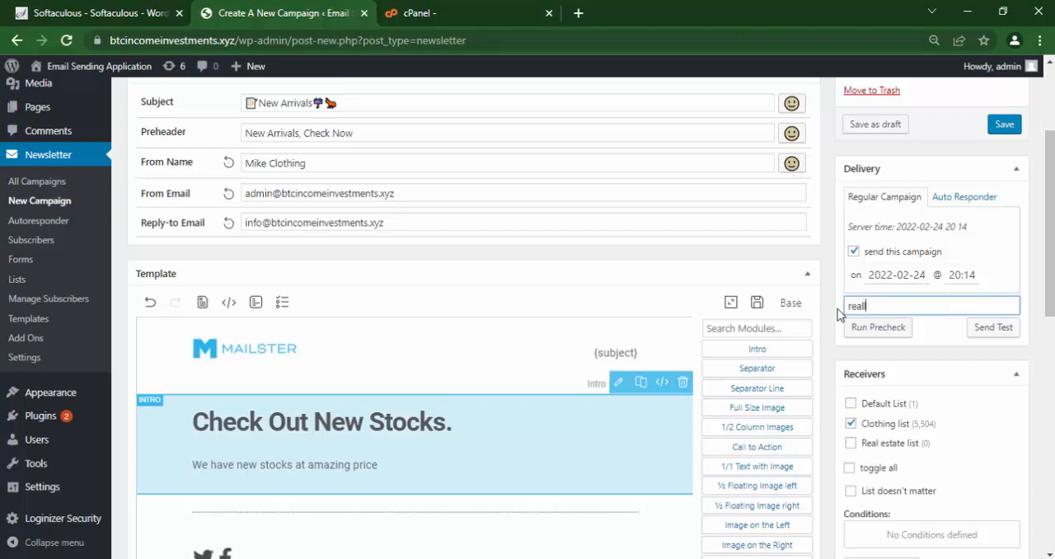
pyautogui.tripleClick(958, 306)
pyautogui.click(961, 298)
pyautogui.click(989, 334)
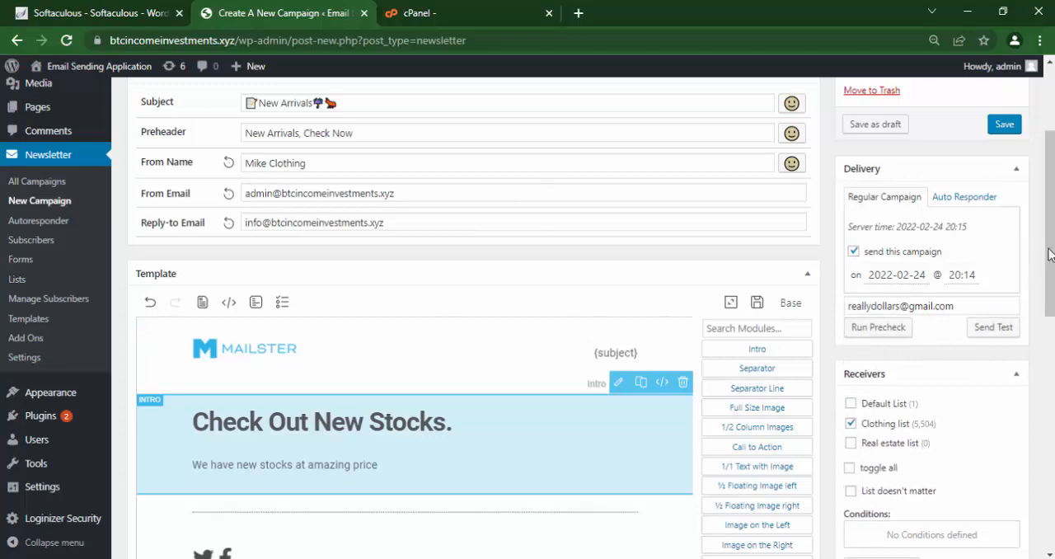
# Save the Cothing Camp campaign to start its delivery and review its details.
pyautogui.moveTo(1051, 264); pyautogui.dragTo(1051, 205)
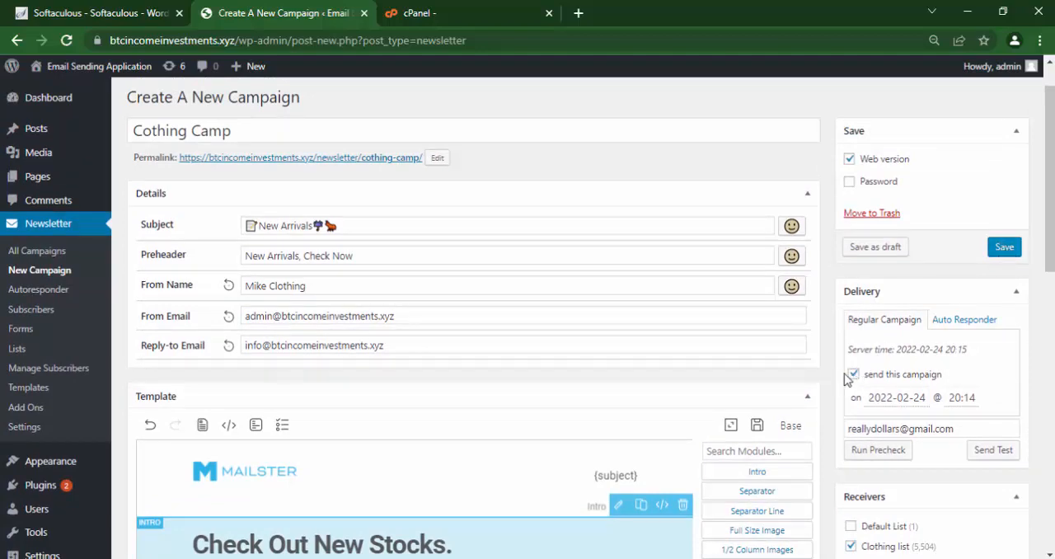
pyautogui.click(1004, 249)
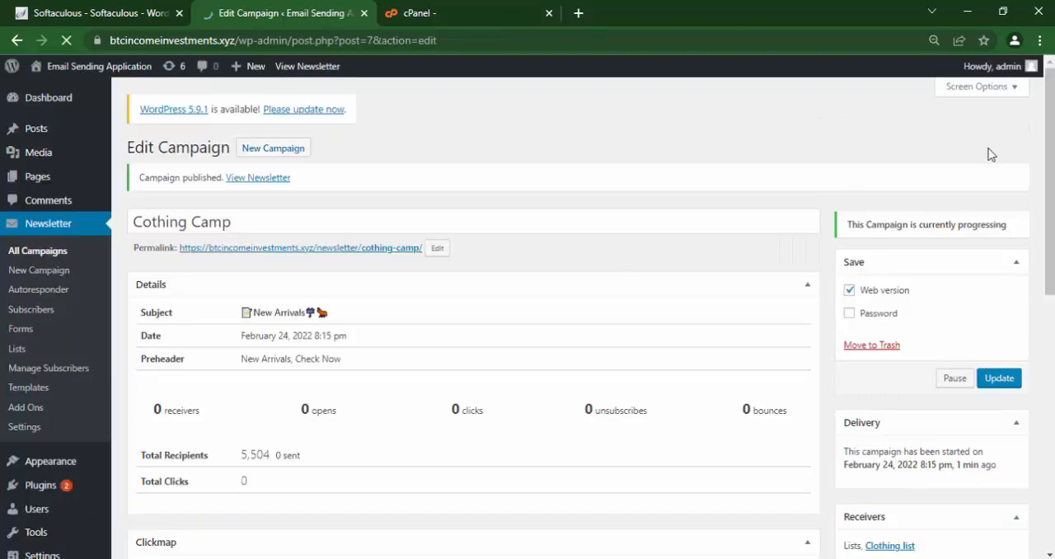
pyautogui.moveTo(1052, 144); pyautogui.dragTo(1052, 169)
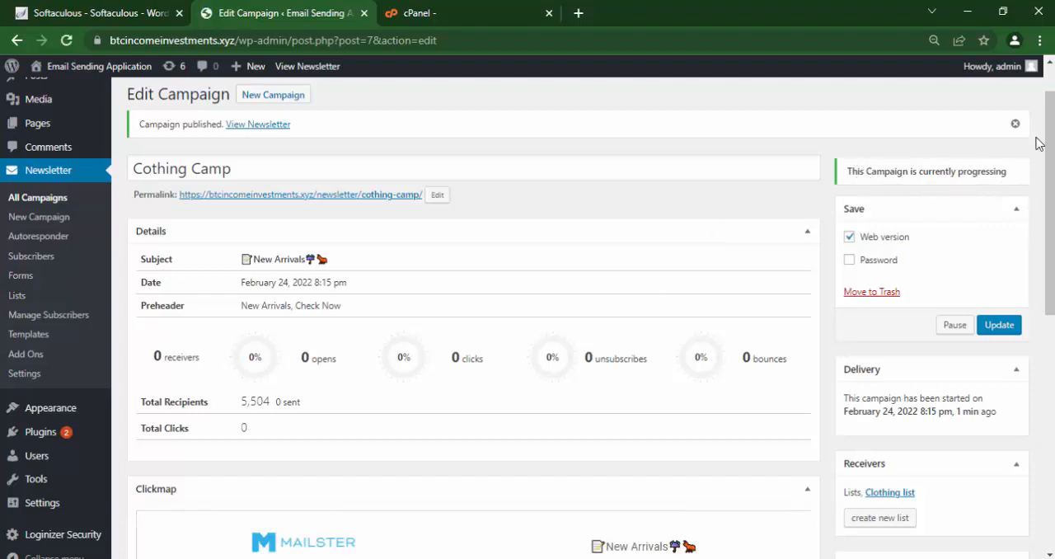
pyautogui.moveTo(1053, 128); pyautogui.dragTo(1053, 149)
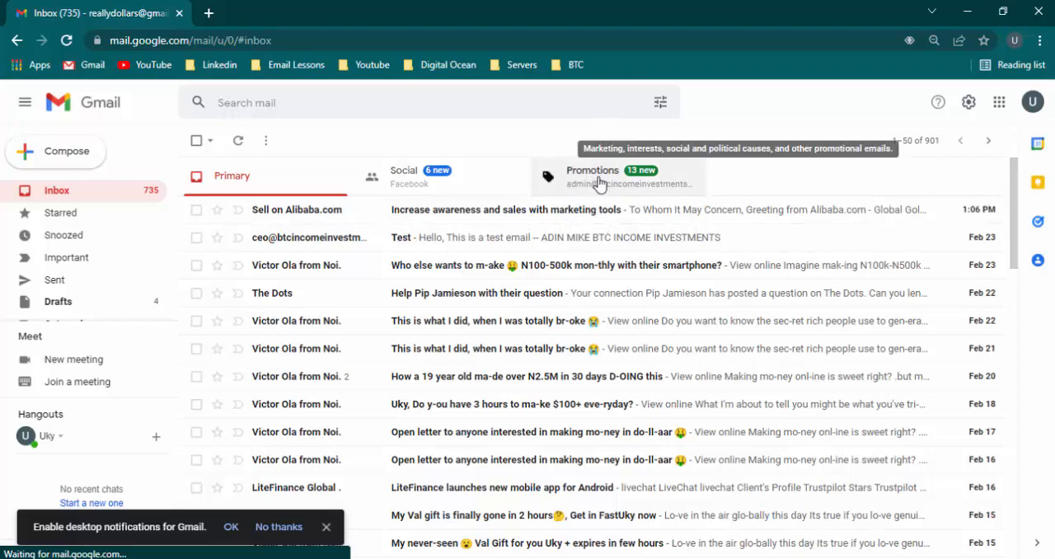
# In the Gmail inbox, open the New Arrivals test message from the Promotions category.
pyautogui.click(598, 181)
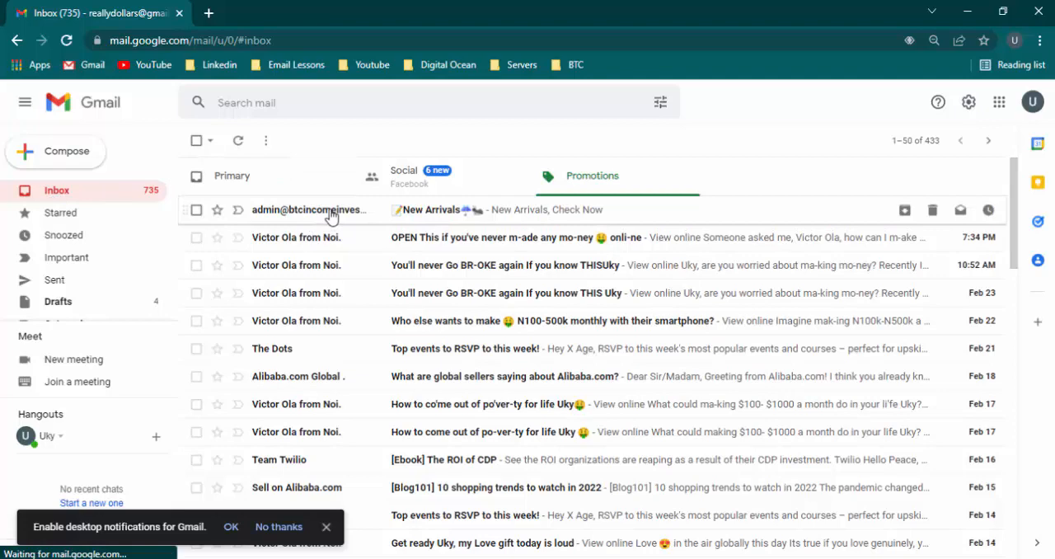
pyautogui.moveTo(330, 216)
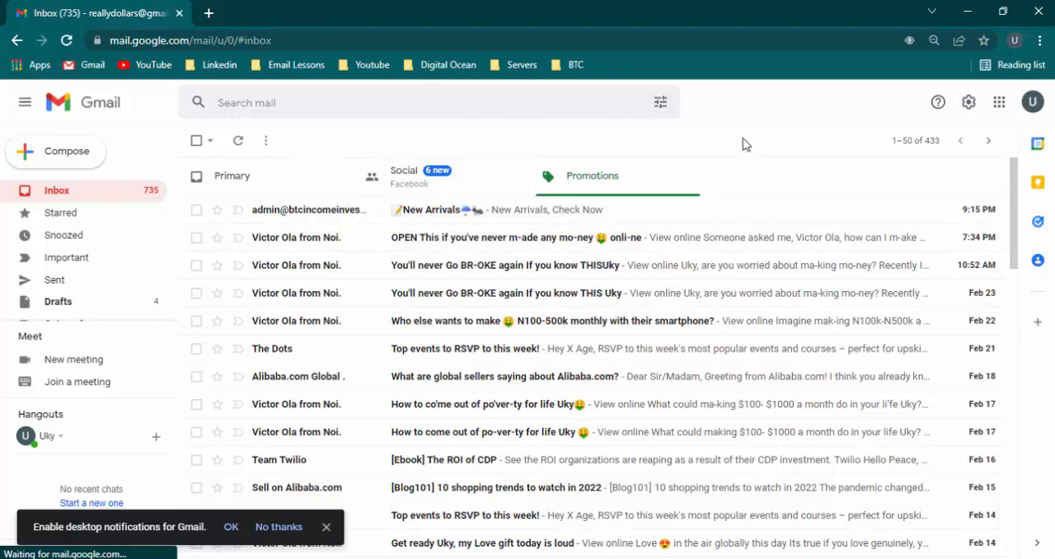
pyautogui.click(273, 213)
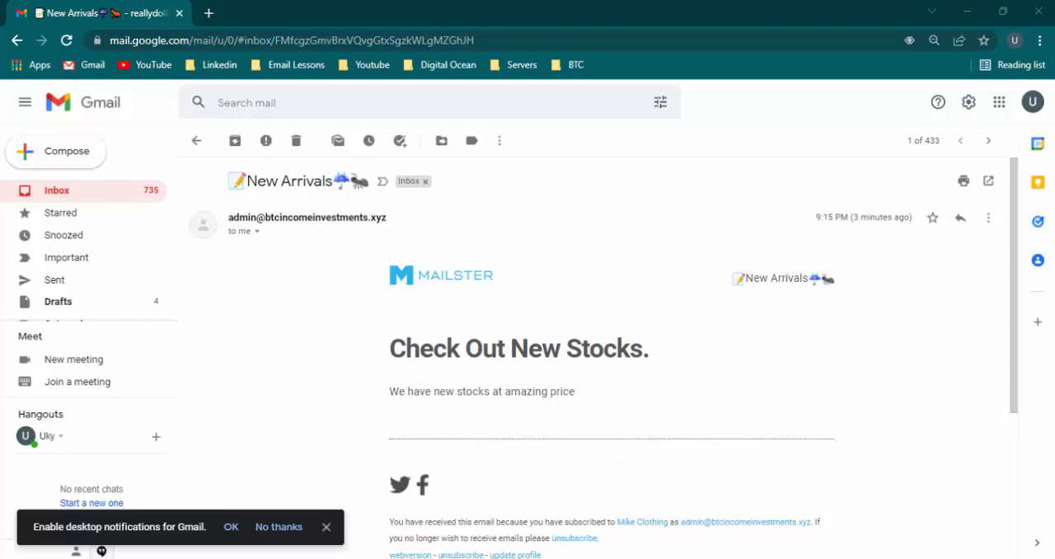
# Switch back to the WordPress campaign page, reload it and examine the detailed list of recipients already sent to.
pyautogui.click(670, 558)
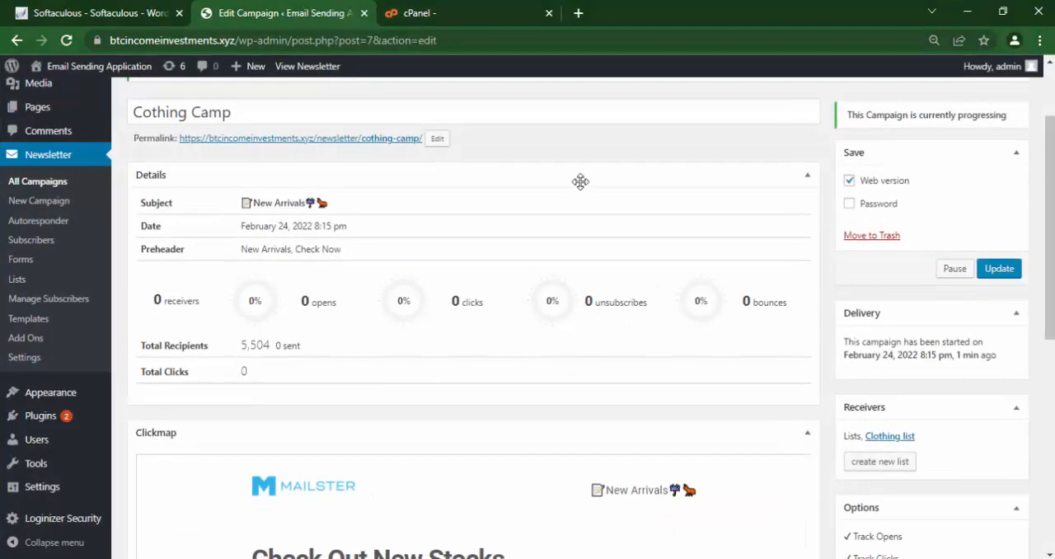
pyautogui.click(66, 41)
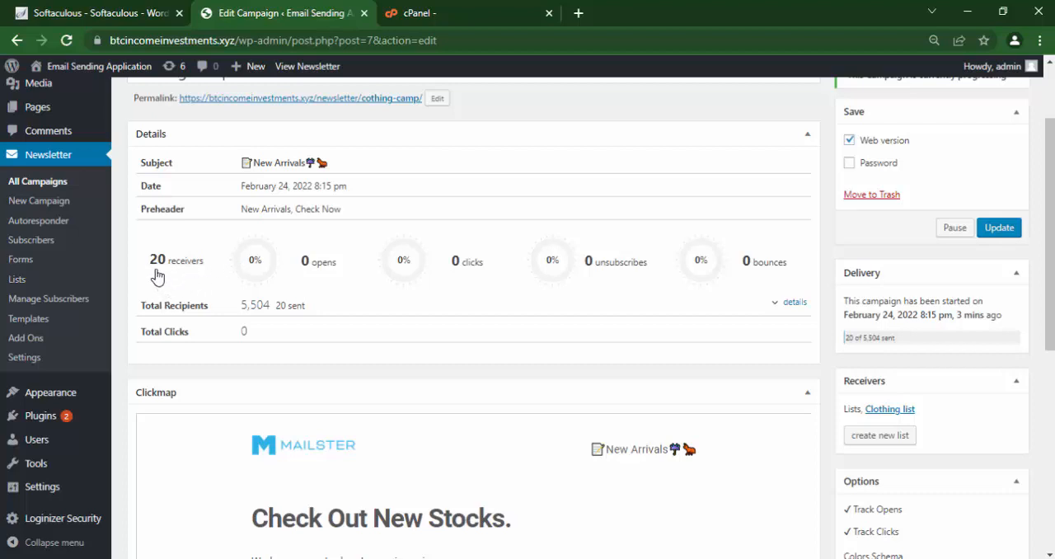
pyautogui.click(793, 305)
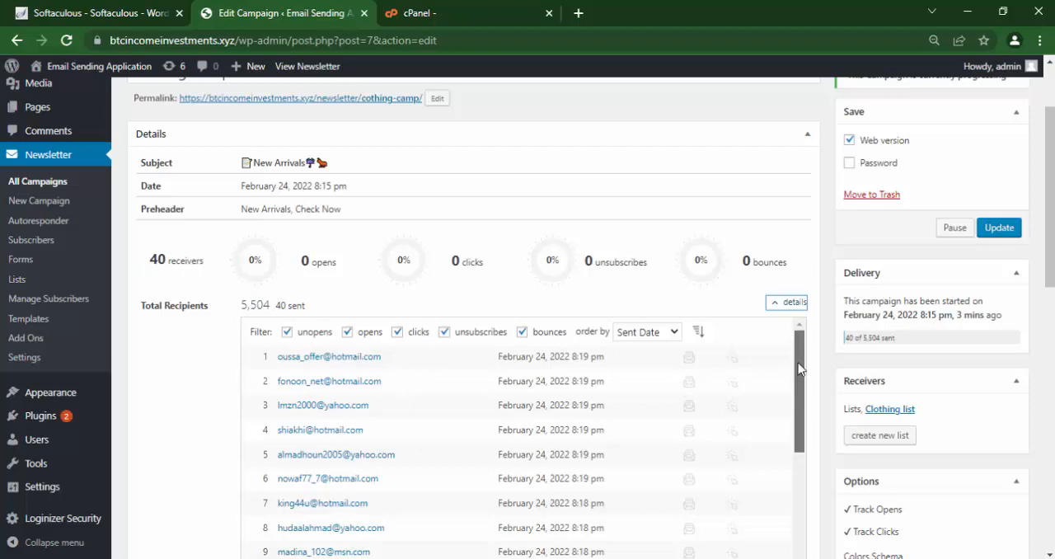
pyautogui.moveTo(797, 354); pyautogui.dragTo(804, 292)
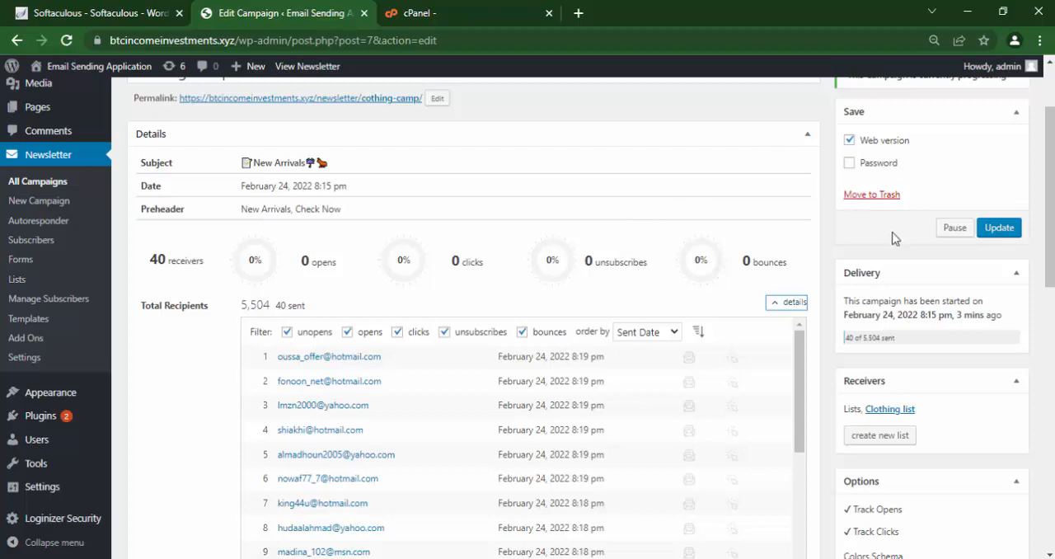
# Pause the running Cothing Camp campaign.
pyautogui.click(955, 230)
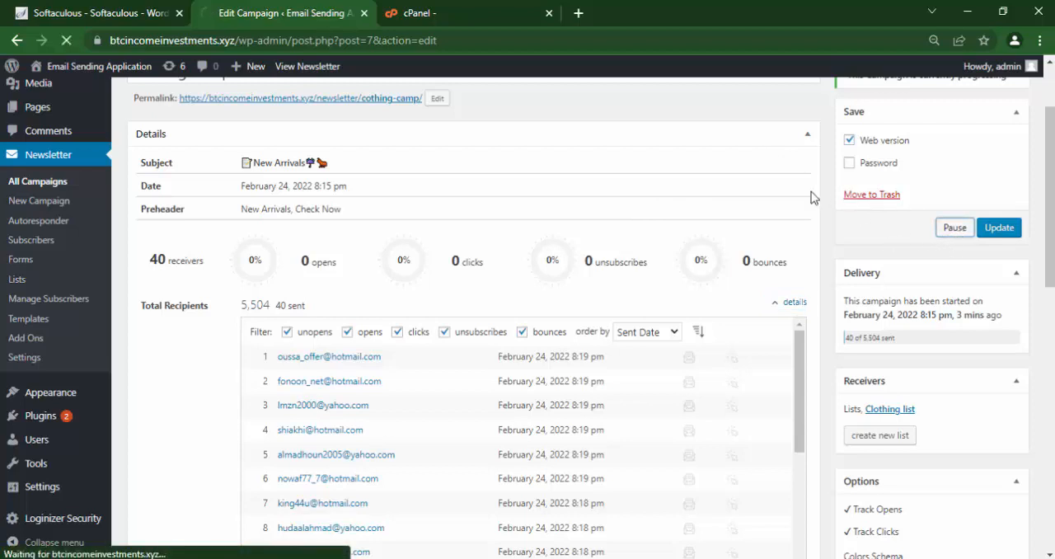